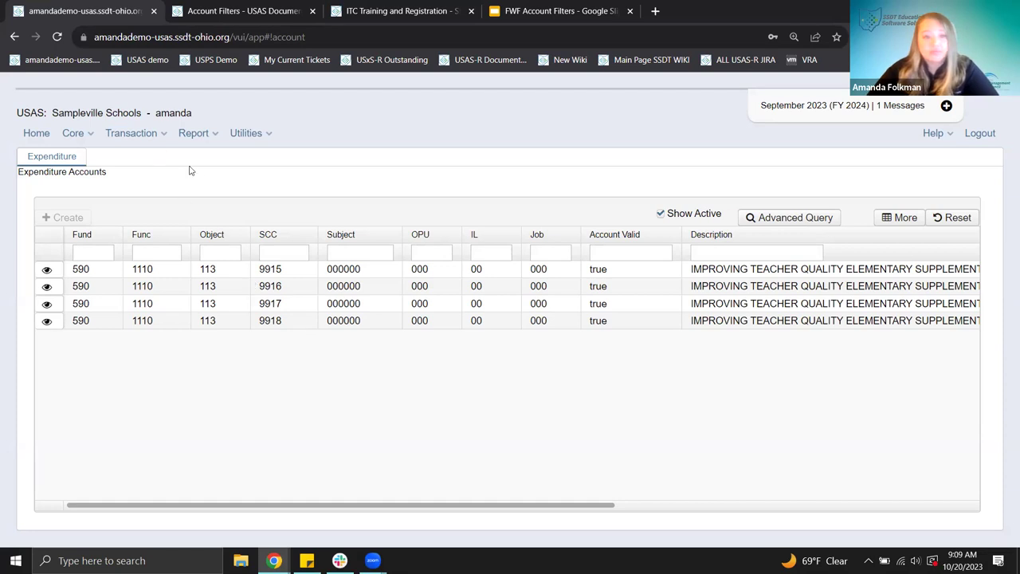
# Browse the Report, Core, Utilities and Transaction menus, then open the Report Manager
pyautogui.click(197, 134)
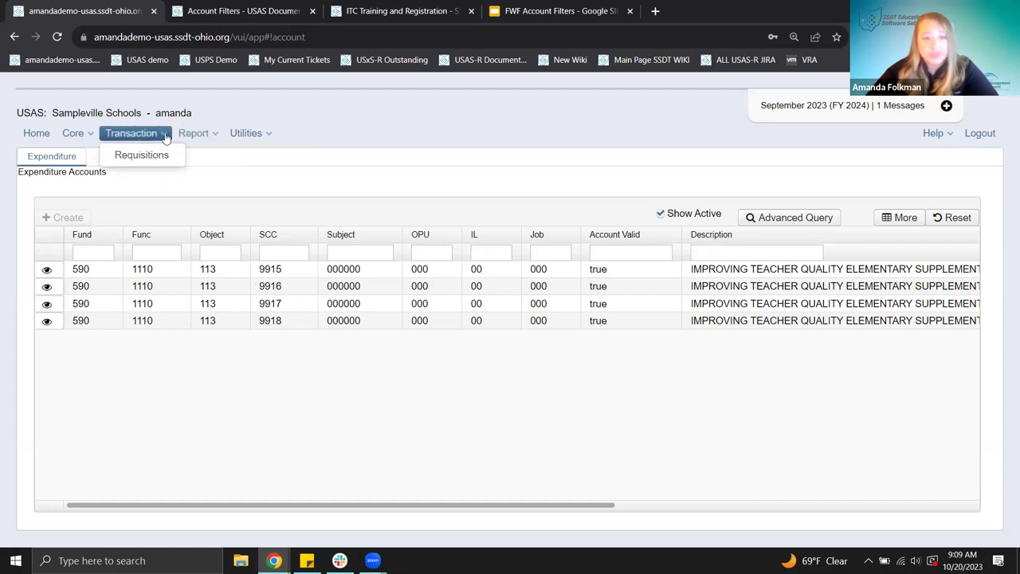
pyautogui.click(34, 134)
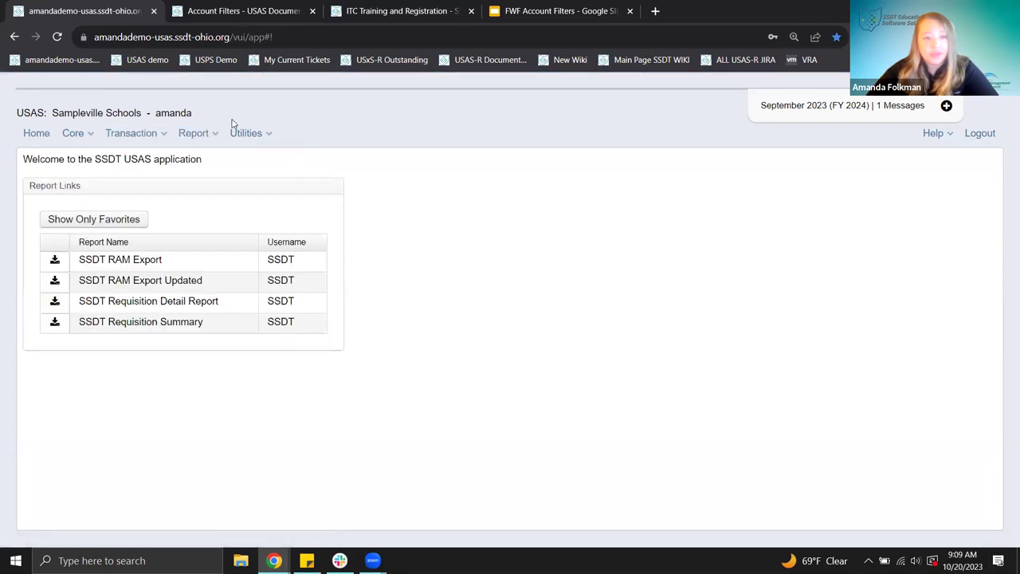
pyautogui.click(199, 136)
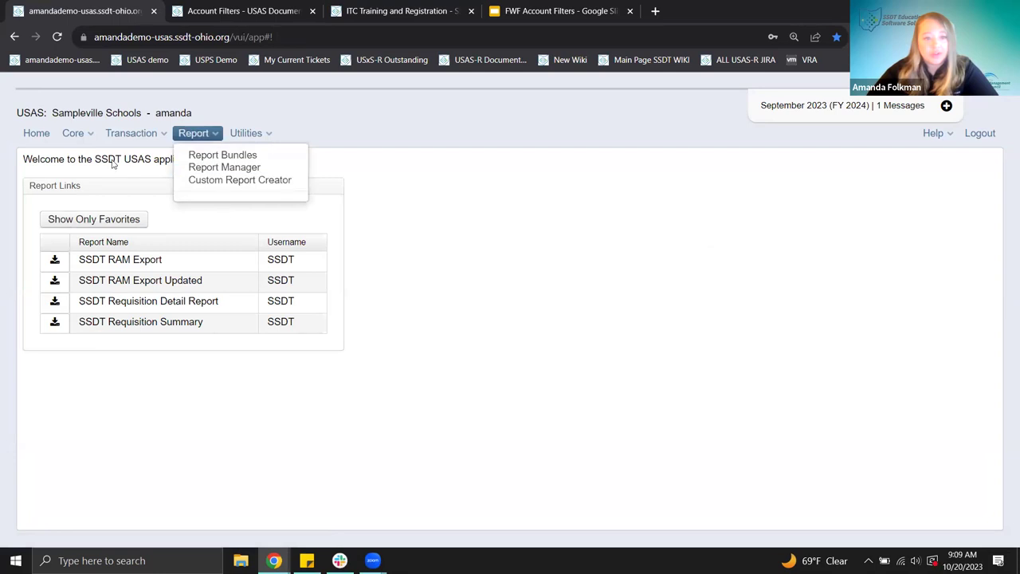
pyautogui.click(73, 134)
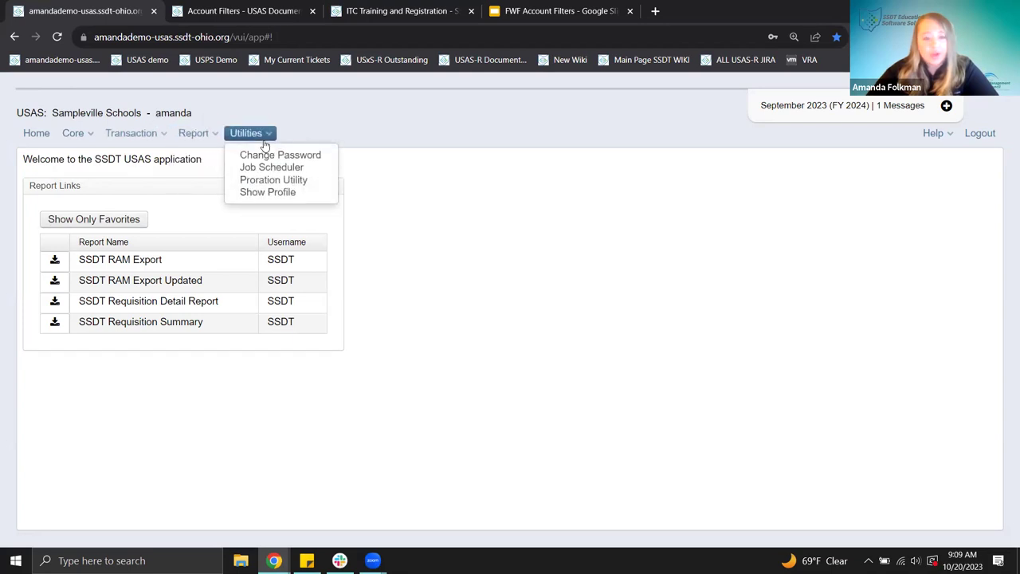
pyautogui.click(548, 266)
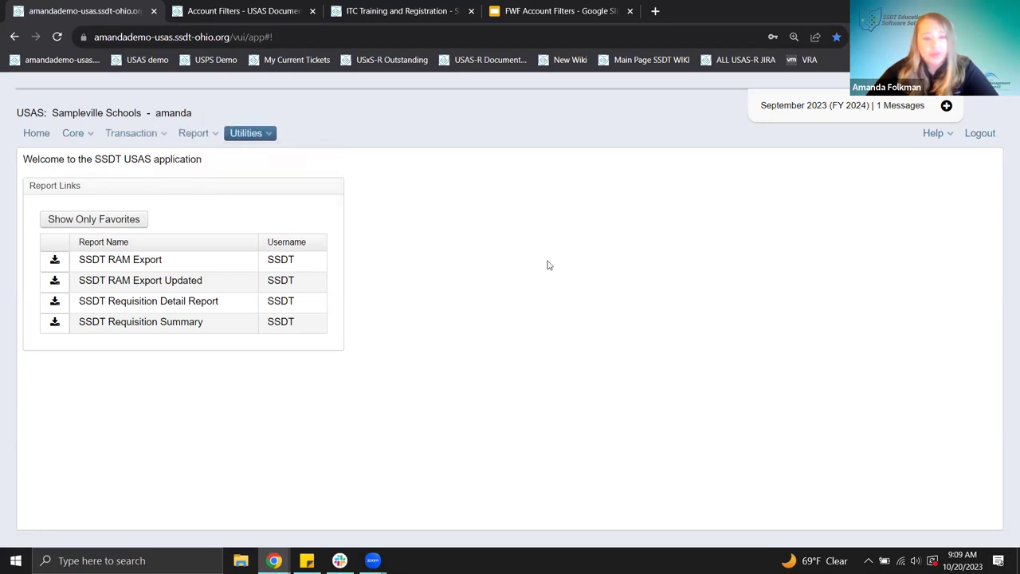
pyautogui.click(141, 136)
pyautogui.click(194, 134)
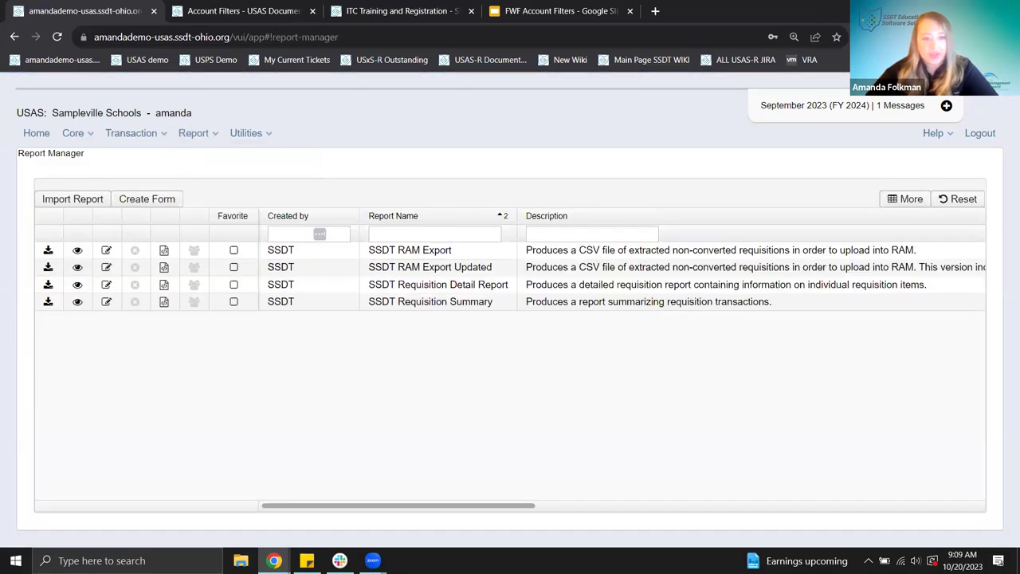
# Go back to the USAS home page with its Report Links panel
pyautogui.click(36, 135)
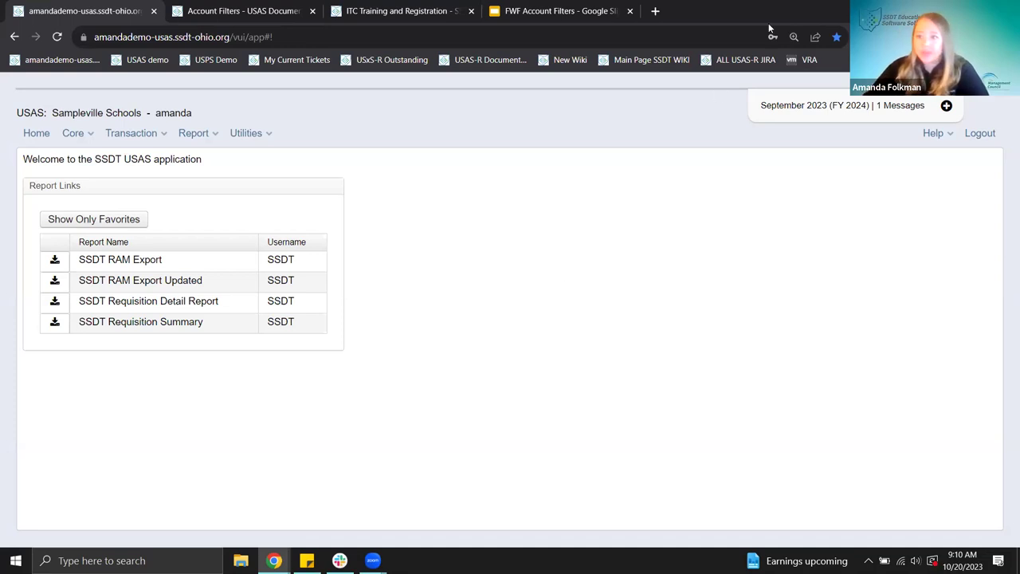
# Sign out of USAS and unlock the password manager with its master password
pyautogui.click(981, 136)
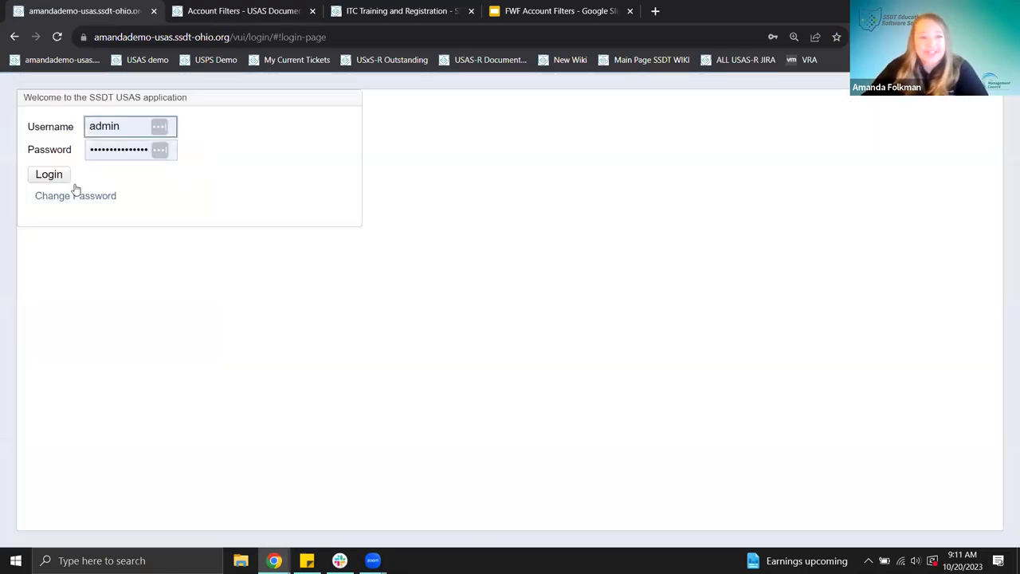
pyautogui.click(48, 173)
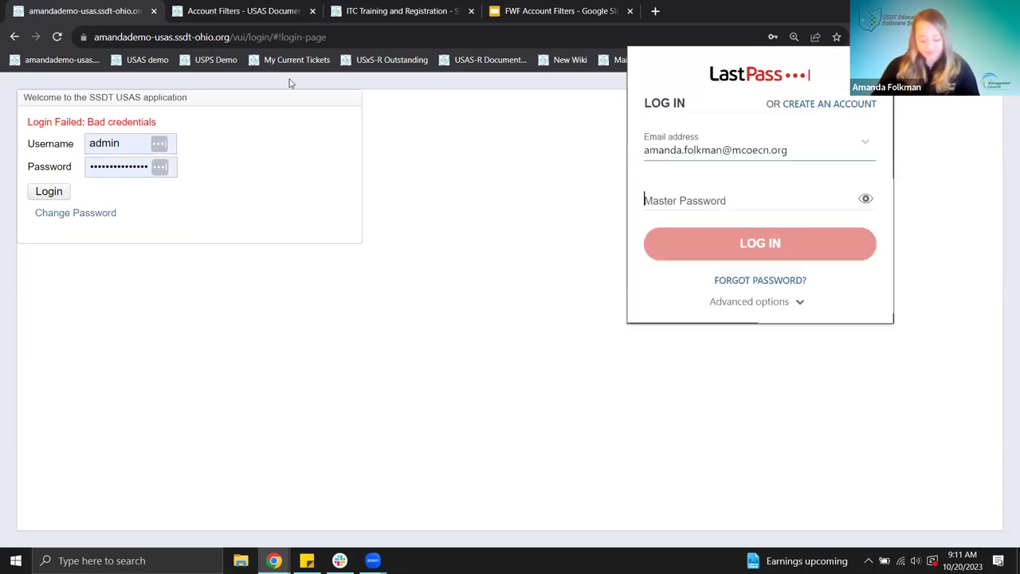
pyautogui.write('**********')
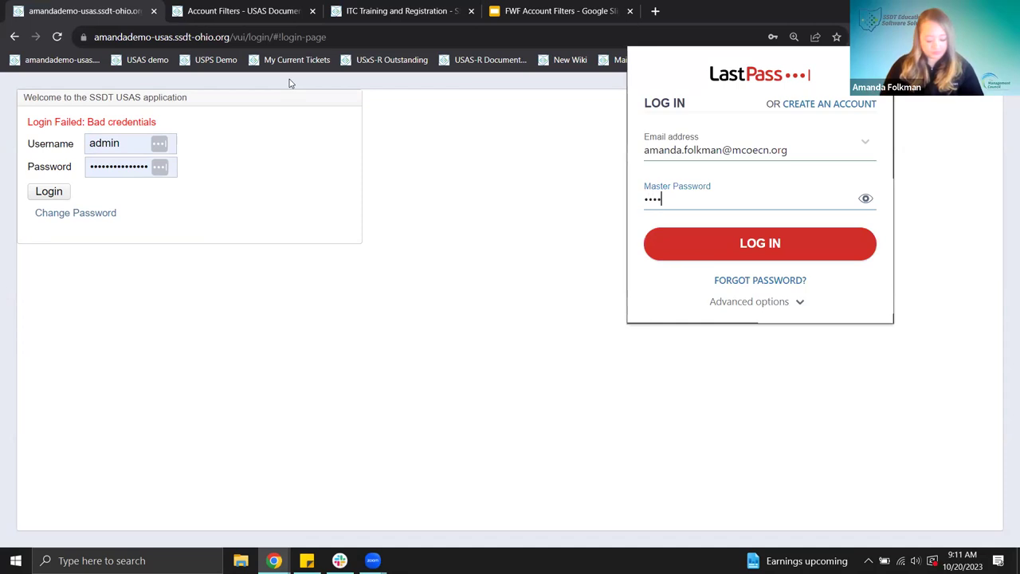
pyautogui.write('*****')
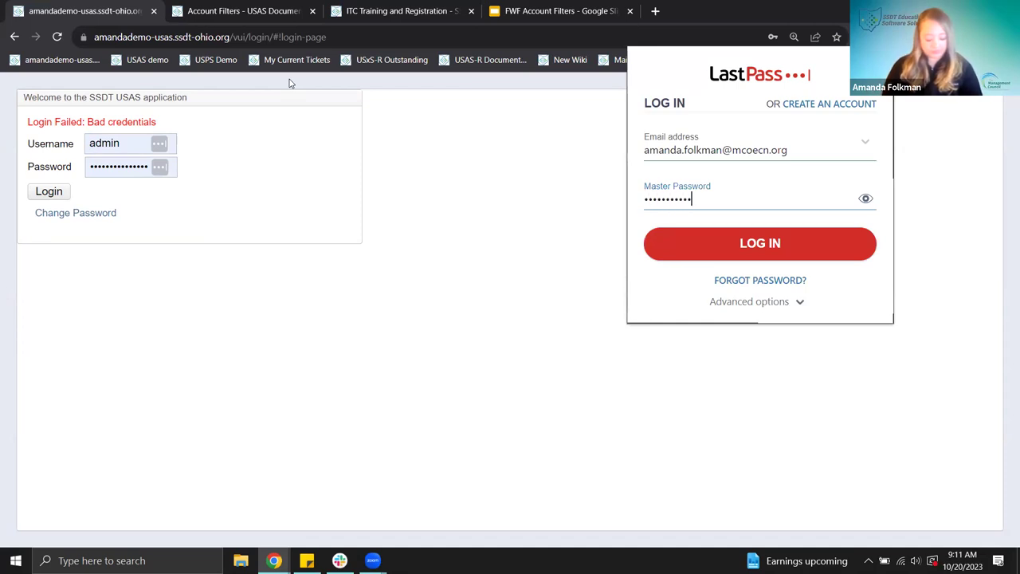
pyautogui.press('Return')
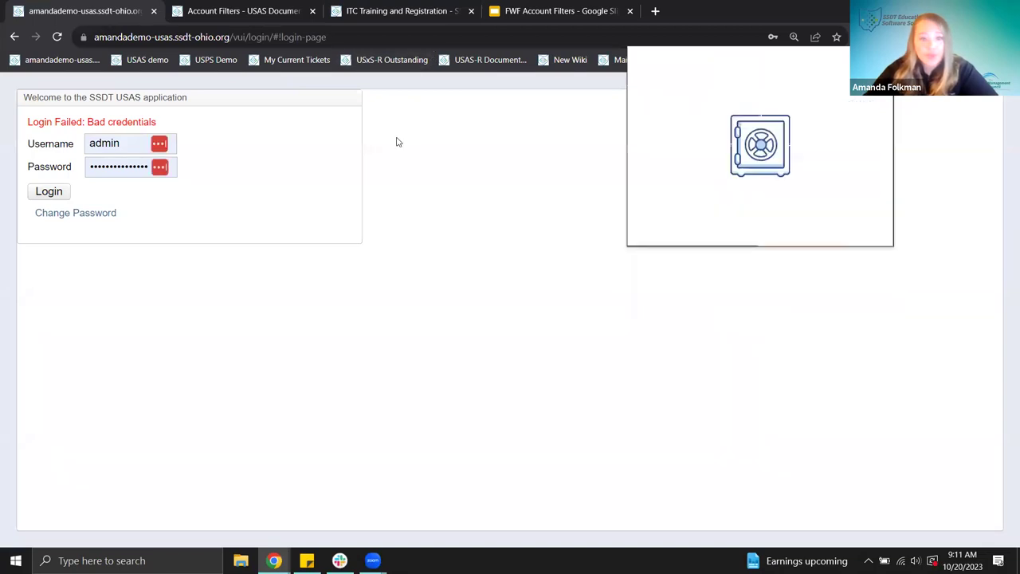
# Sign back into USAS with the saved administrator login
pyautogui.click(160, 144)
pyautogui.click(137, 201)
pyautogui.click(61, 196)
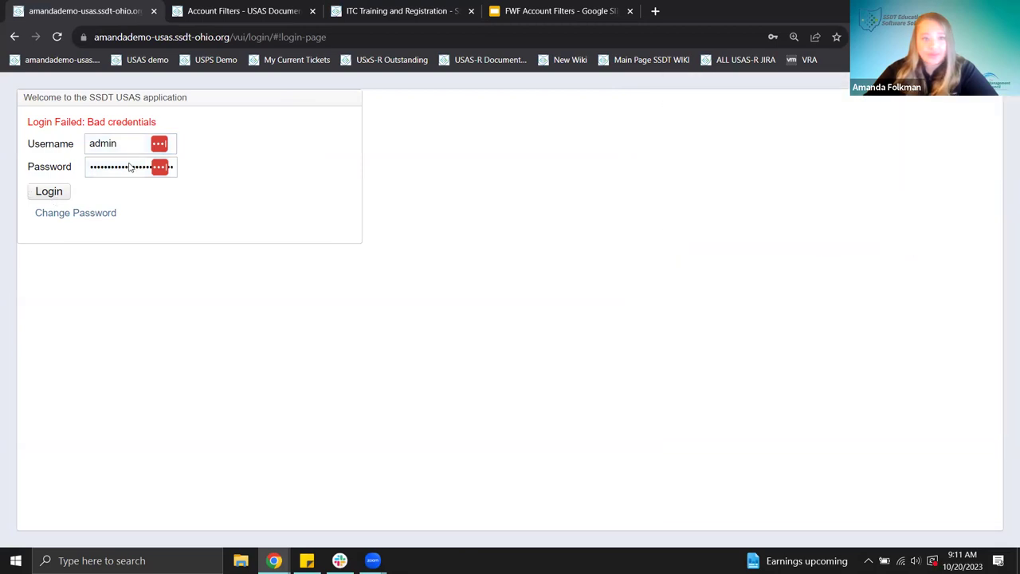
pyautogui.click(159, 143)
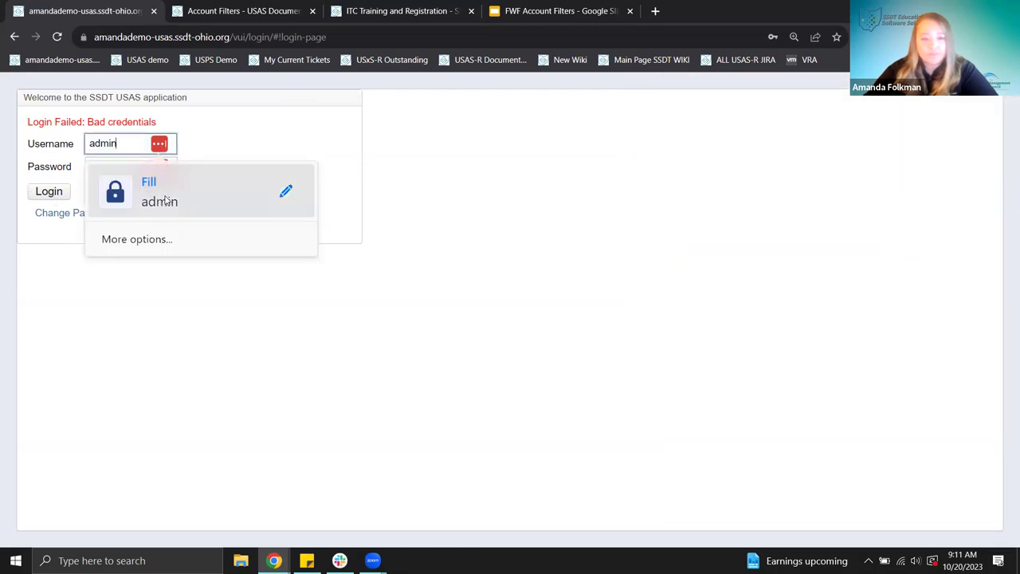
pyautogui.click(143, 192)
pyautogui.click(50, 195)
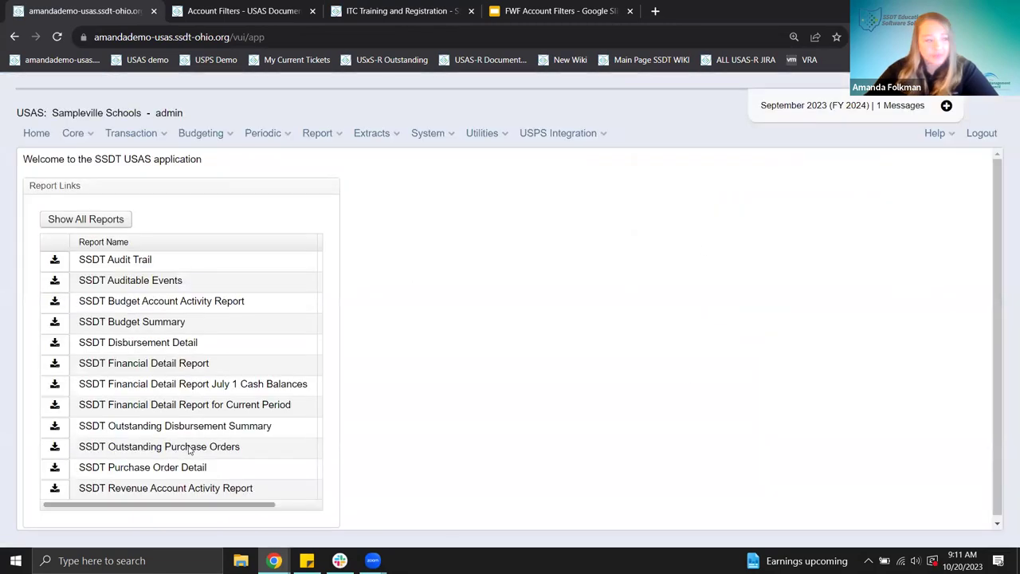
# Open the Budget Summary Report form, then show the 'What are Account Filters?' slide
pyautogui.click(317, 134)
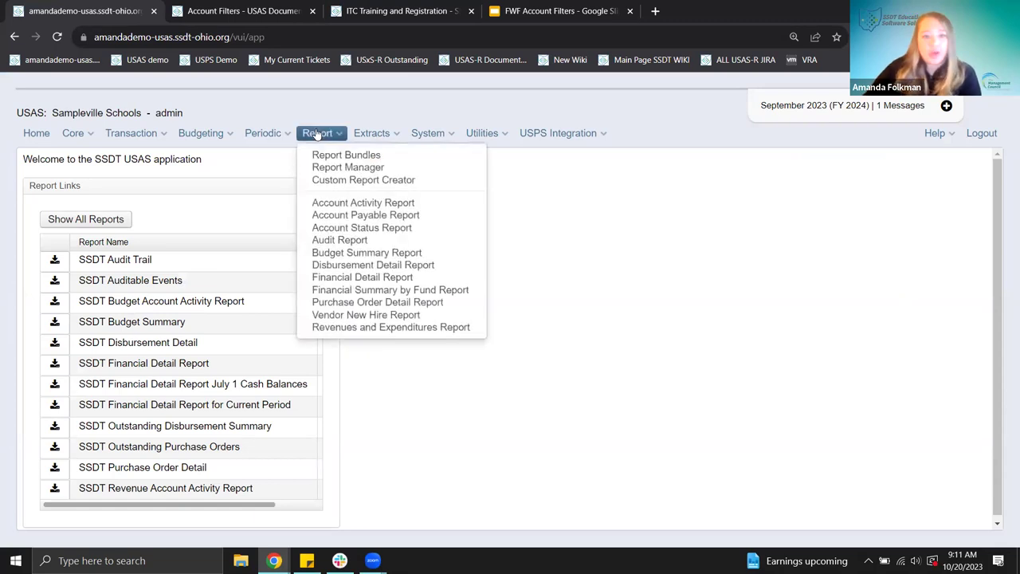
pyautogui.click(351, 255)
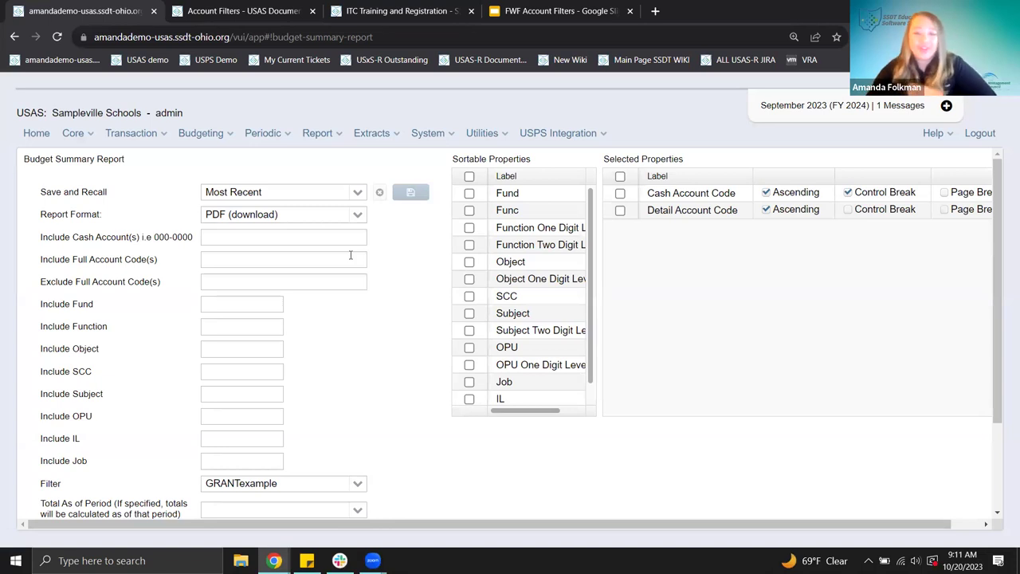
pyautogui.click(583, 11)
pyautogui.press('Up')
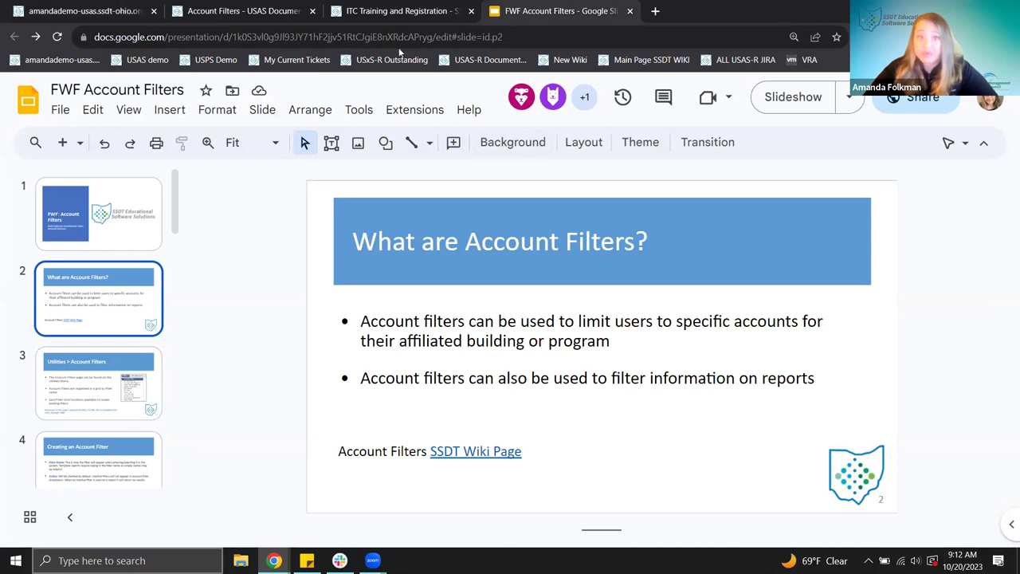
# Switch back to the amandademo-usas tab with the Budget Summary Report form
pyautogui.click(79, 10)
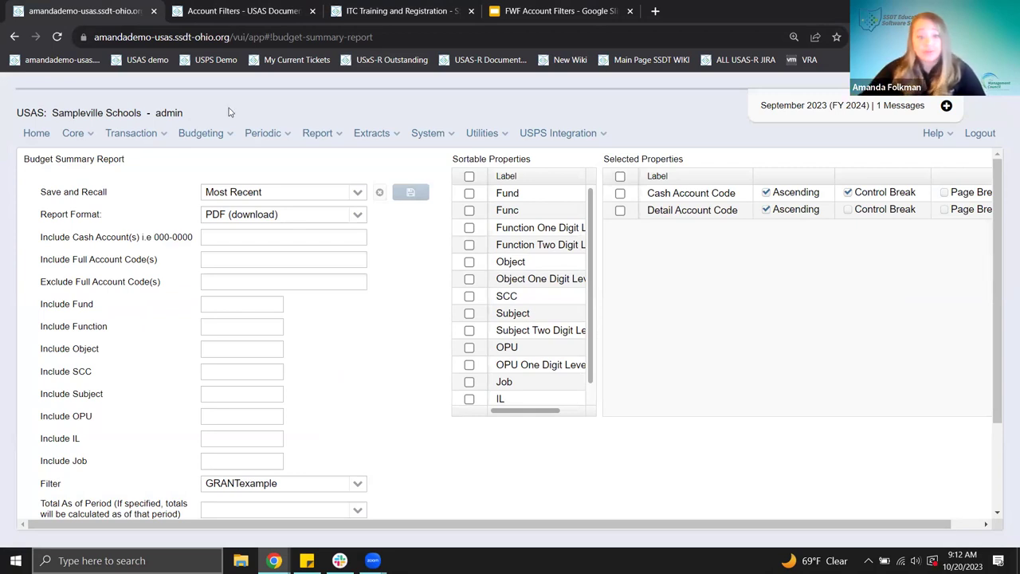
# Generate the Budget Summary Report PDF with the GRANTexample account filter applied
pyautogui.scroll(-1, 375, 374)
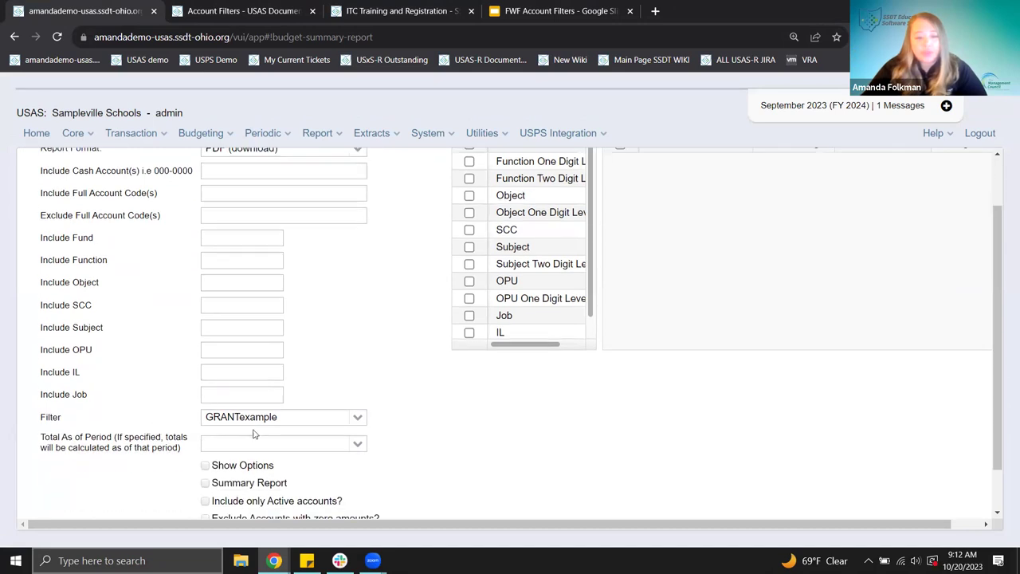
pyautogui.moveTo(40, 417); pyautogui.dragTo(67, 422)
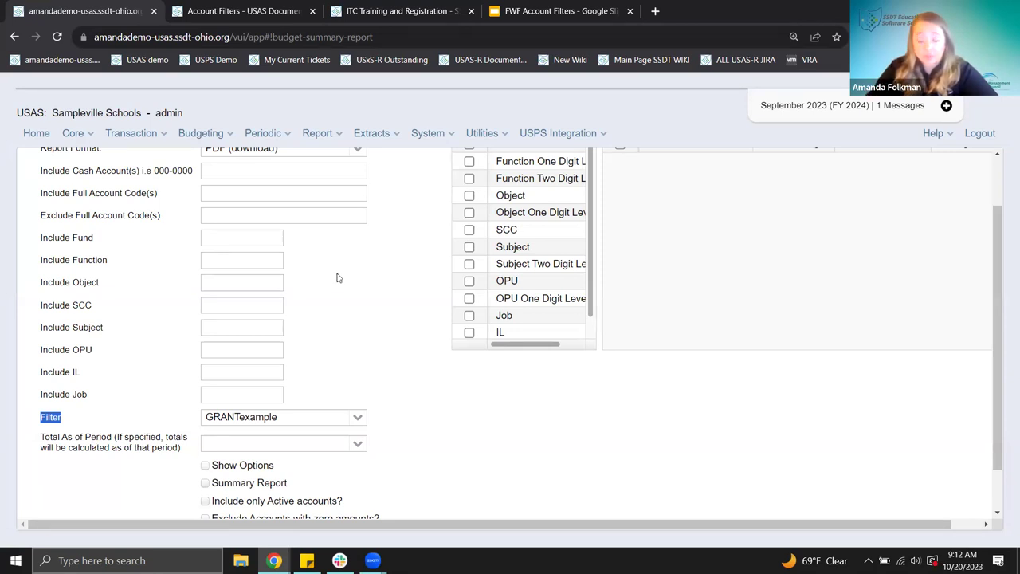
pyautogui.click(358, 416)
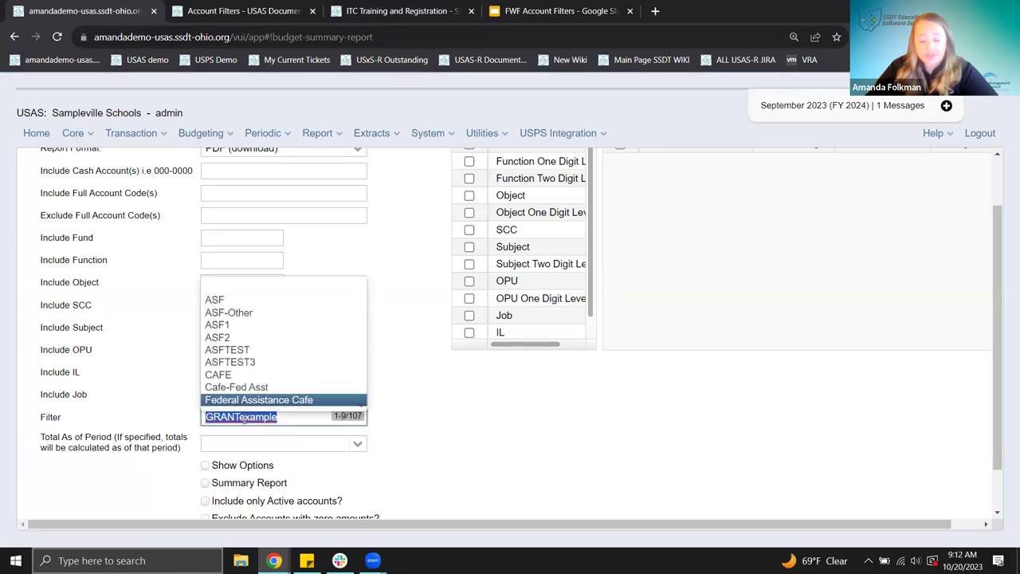
pyautogui.click(159, 423)
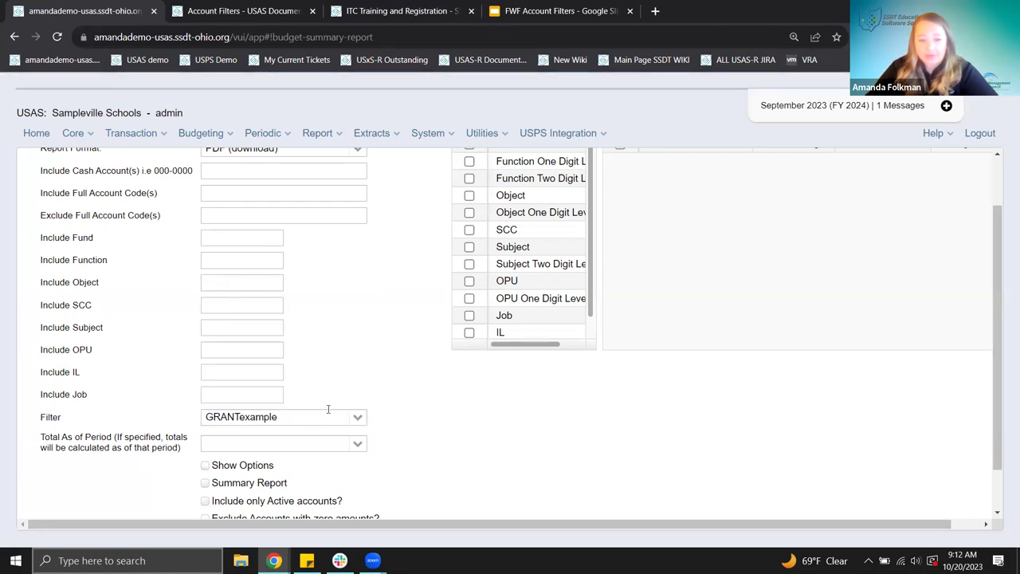
pyautogui.scroll(-2, 476, 435)
pyautogui.click(230, 495)
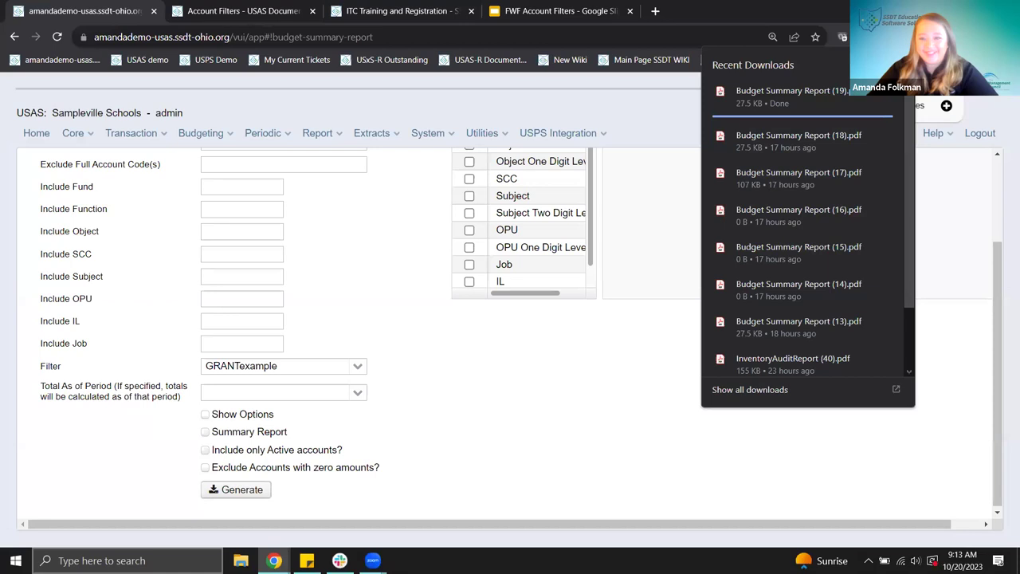
# Open Budget Summary Report (19).pdf from the downloads list in a new tab
pyautogui.click(795, 93)
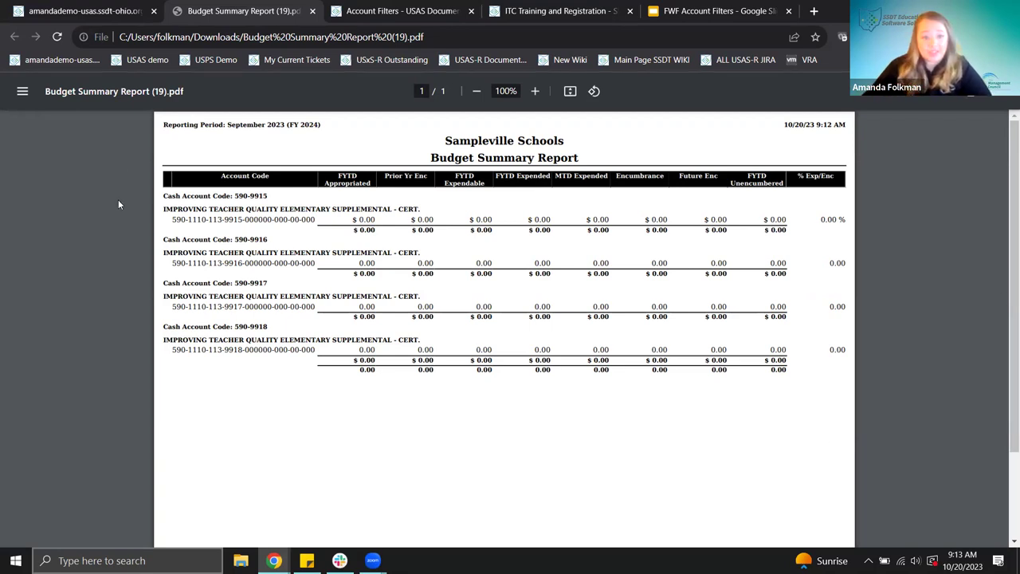
# Highlight the four grant accounts 590-9915 through 9918 and zoom the PDF to 150%
pyautogui.moveTo(172, 218); pyautogui.dragTo(242, 220)
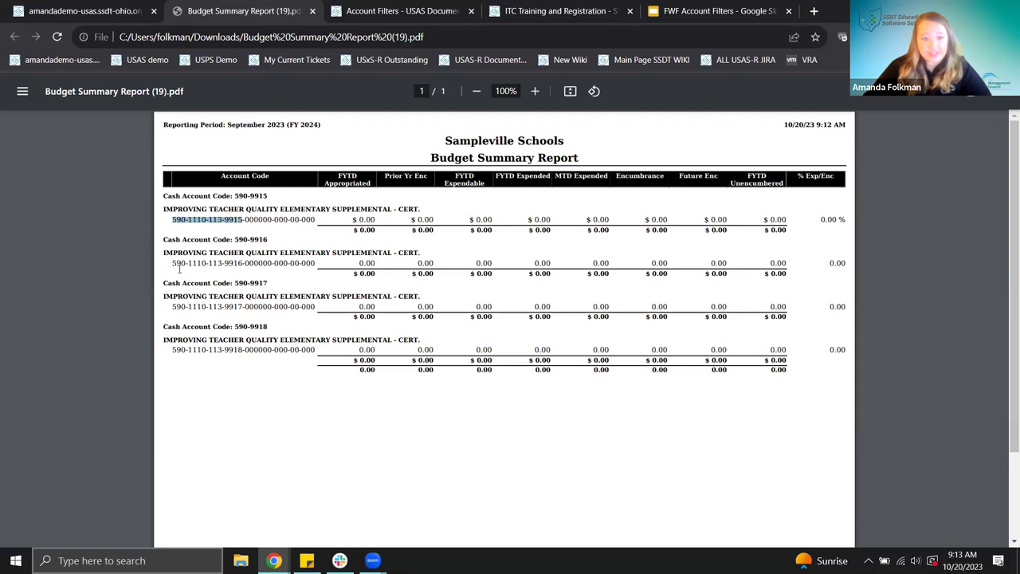
pyautogui.moveTo(169, 262); pyautogui.dragTo(242, 264)
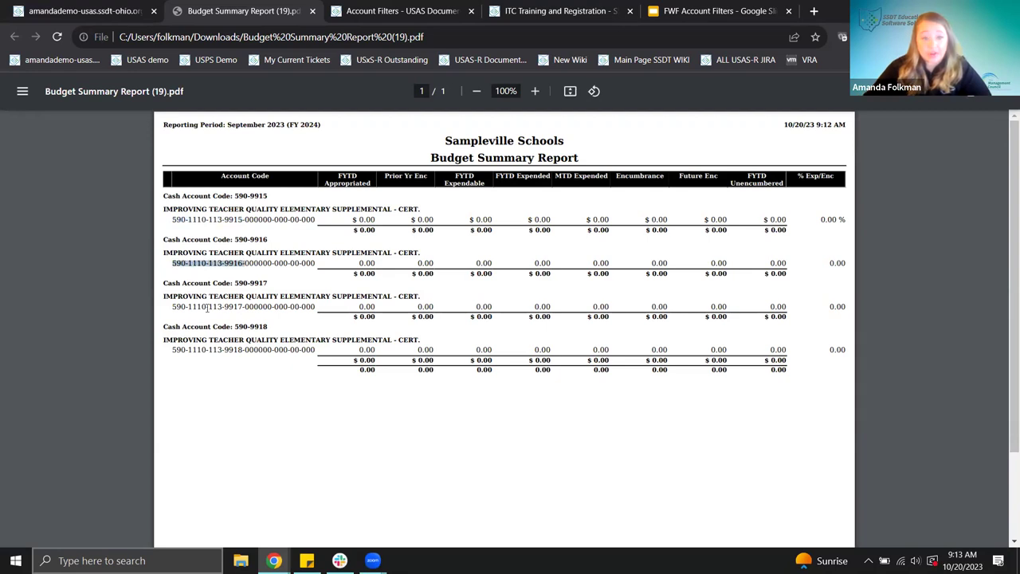
pyautogui.moveTo(173, 306); pyautogui.dragTo(248, 307)
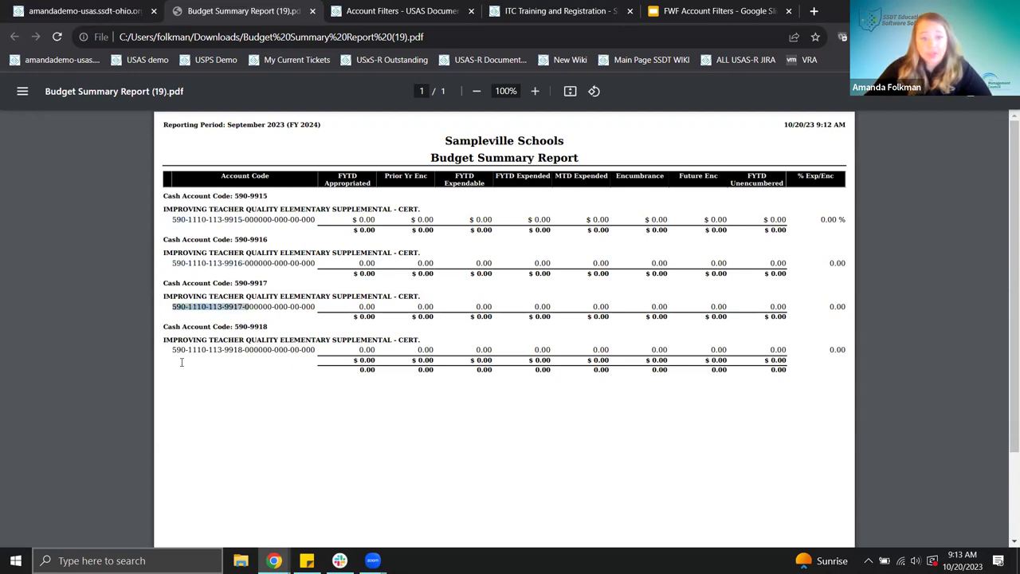
pyautogui.moveTo(172, 350); pyautogui.dragTo(254, 340)
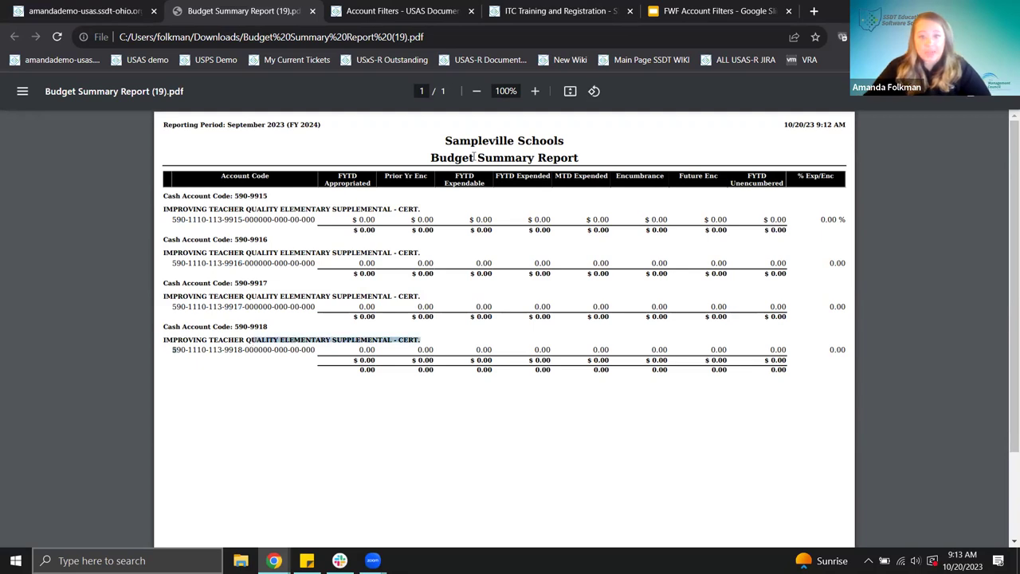
pyautogui.click(535, 91)
pyautogui.click(535, 90)
pyautogui.click(535, 91)
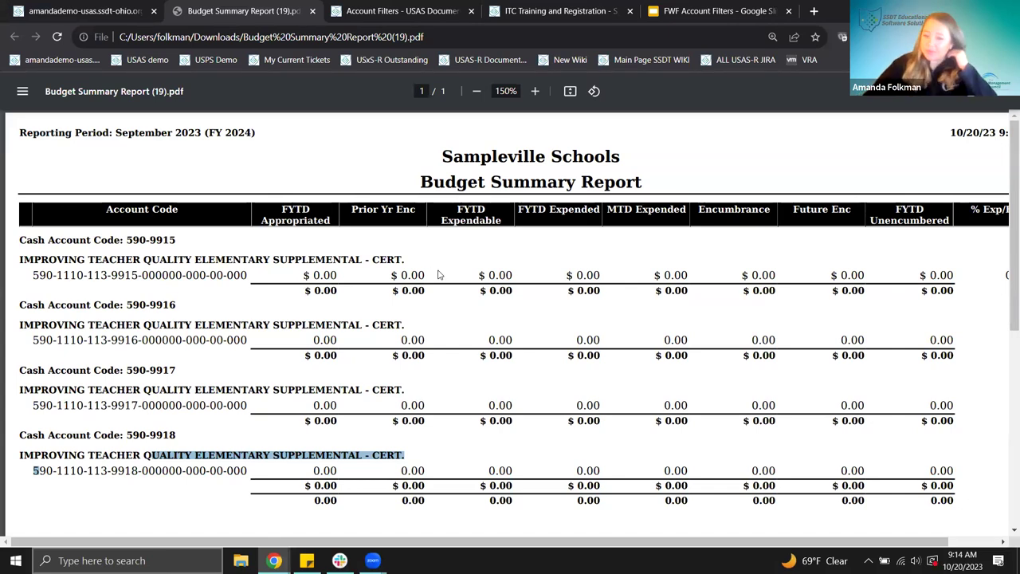
# Switch to the amandademo-usas tab showing the Budget Summary Report form
pyautogui.click(67, 15)
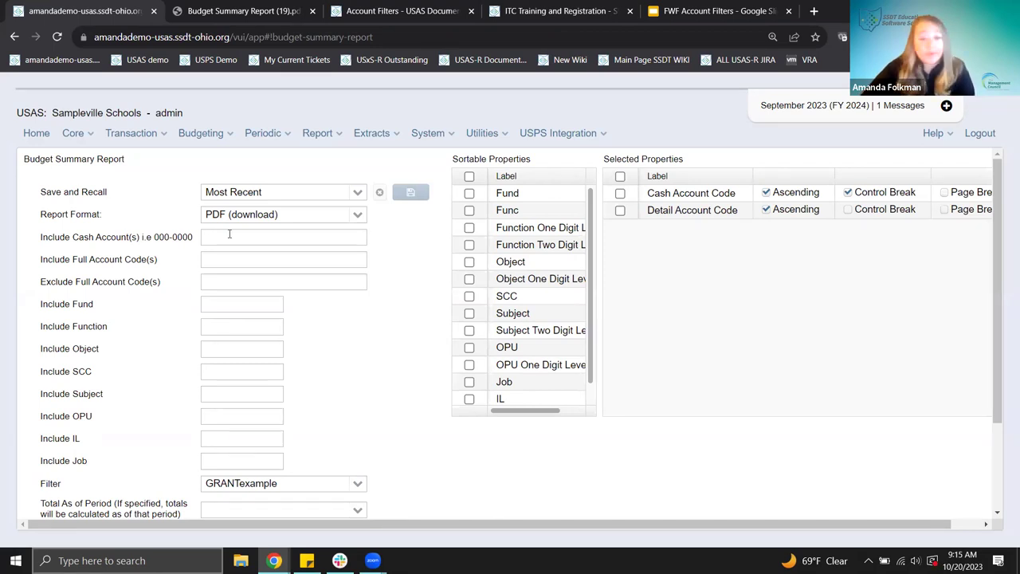
# Open the Account Filters page from the Utilities menu
pyautogui.click(485, 134)
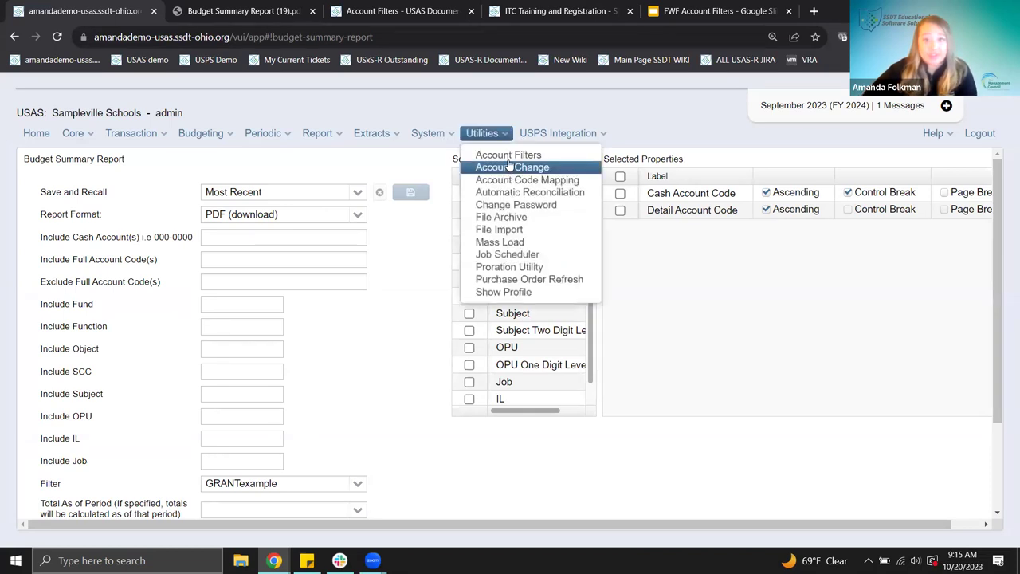
pyautogui.click(508, 156)
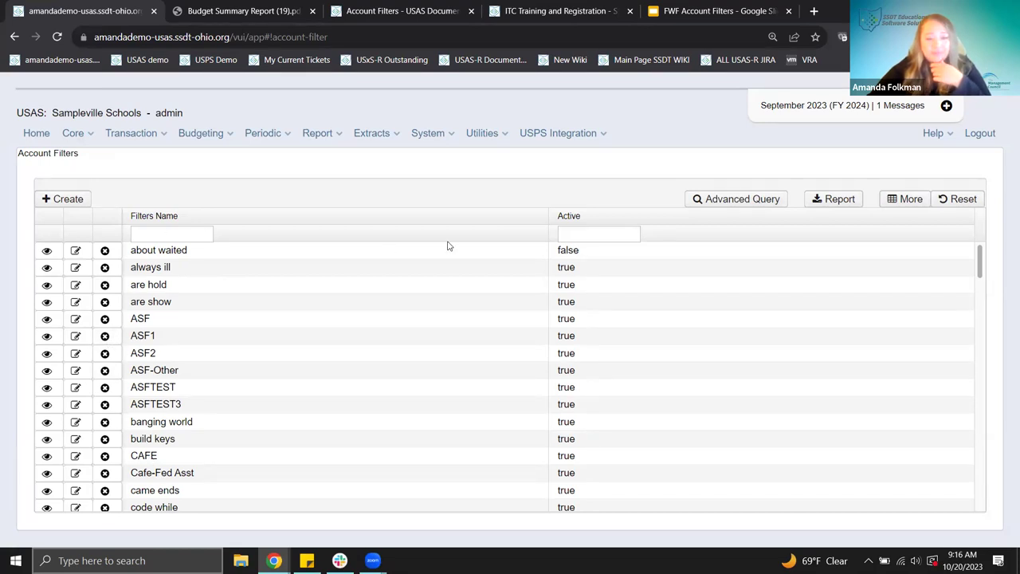
pyautogui.click(159, 240)
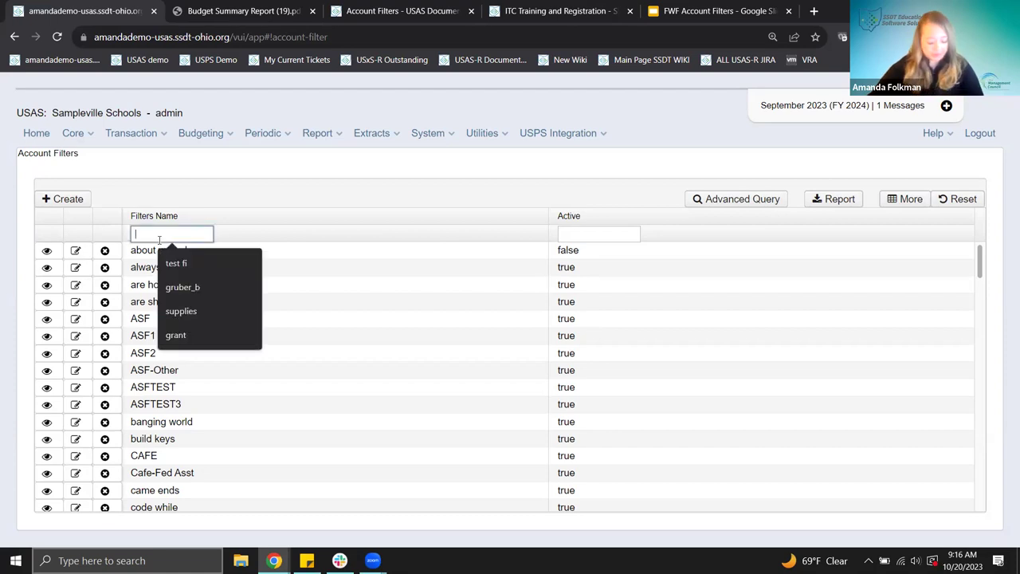
pyautogui.write('c')
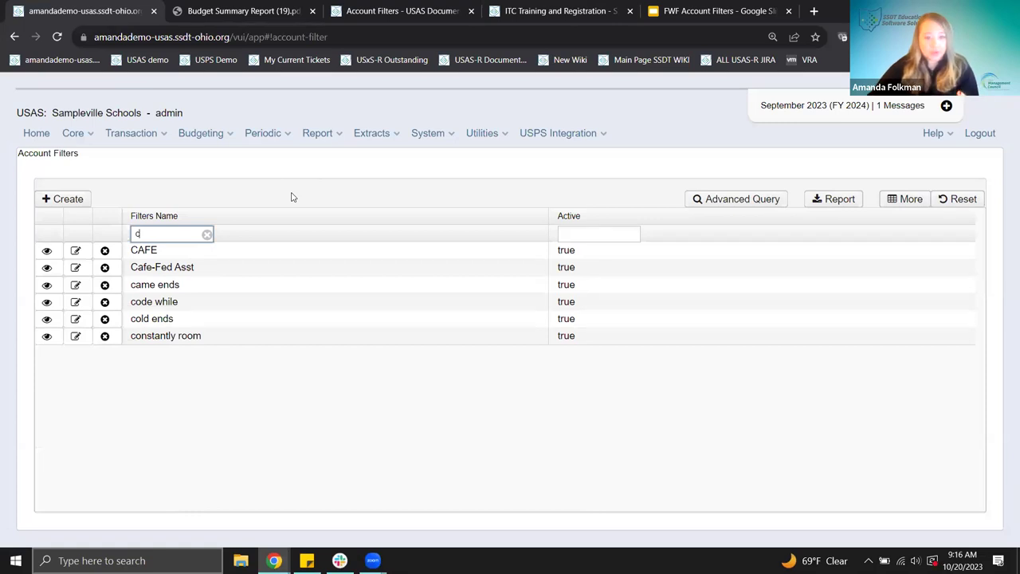
pyautogui.press('BackSpace')
pyautogui.write('grant')
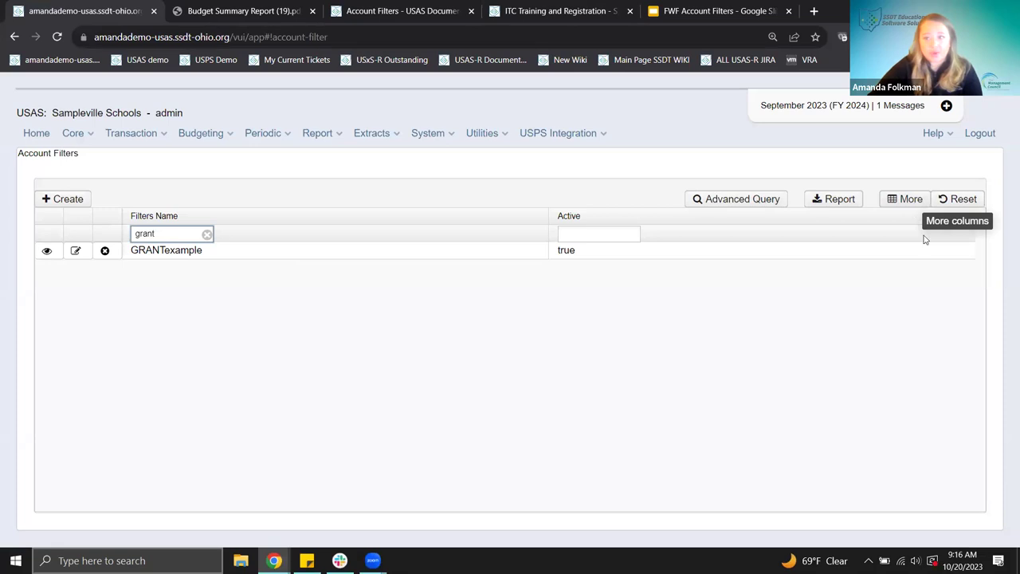
pyautogui.click(906, 201)
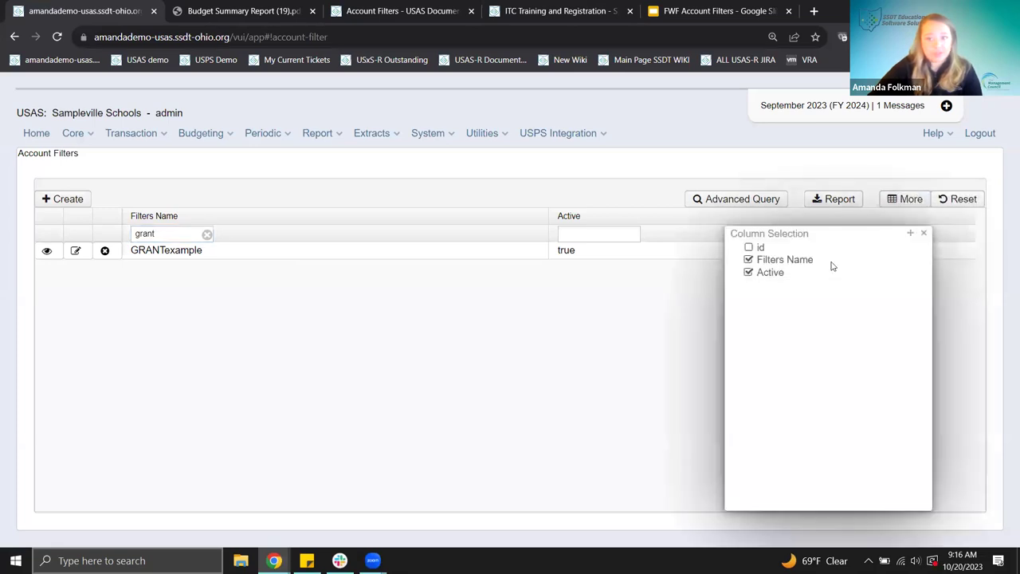
pyautogui.click(925, 234)
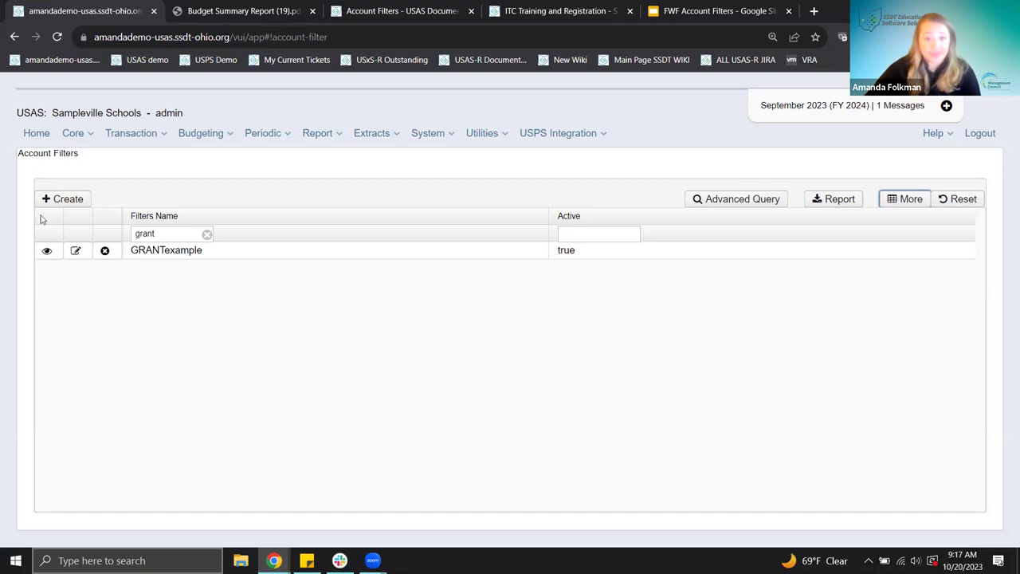
pyautogui.click(208, 236)
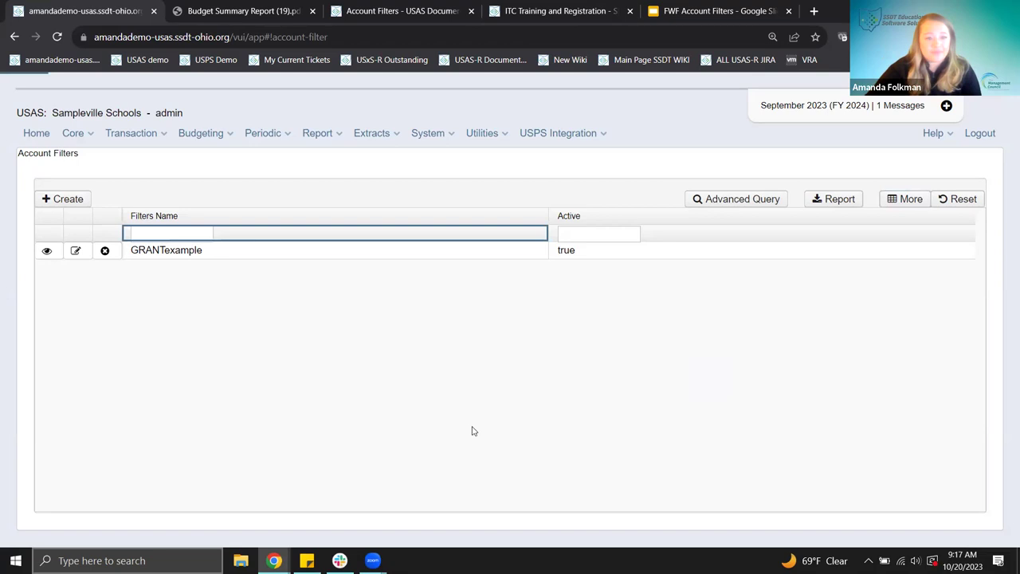
# Start a new account filter, widen its form to full page and zoom in
pyautogui.click(68, 200)
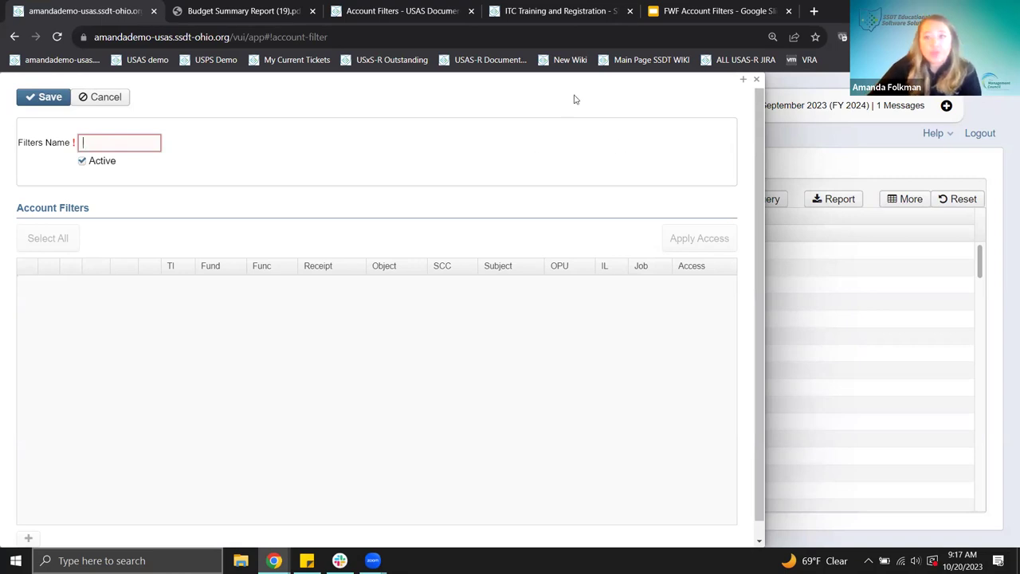
pyautogui.click(743, 79)
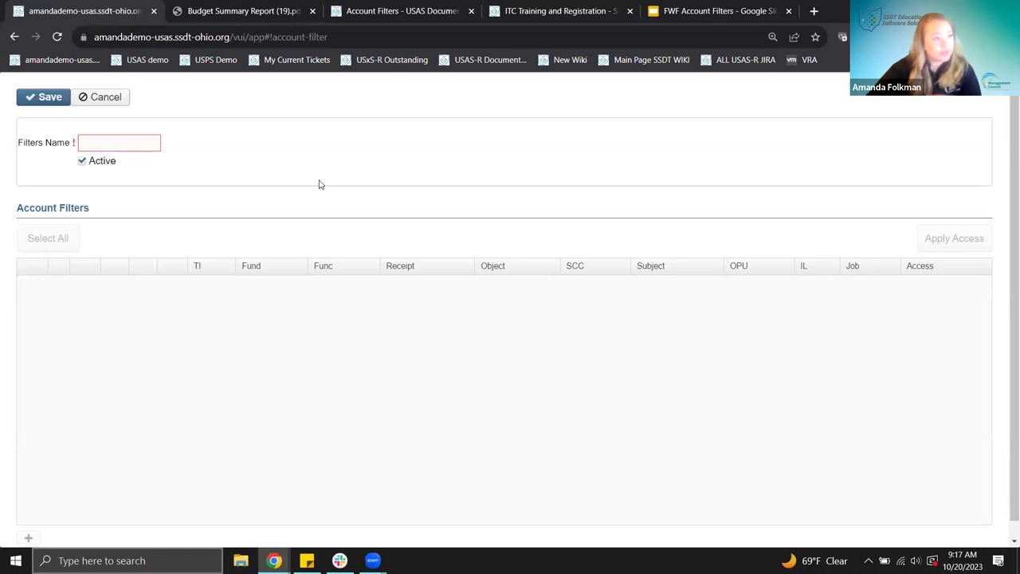
pyautogui.hotkey('ctrl', '+')
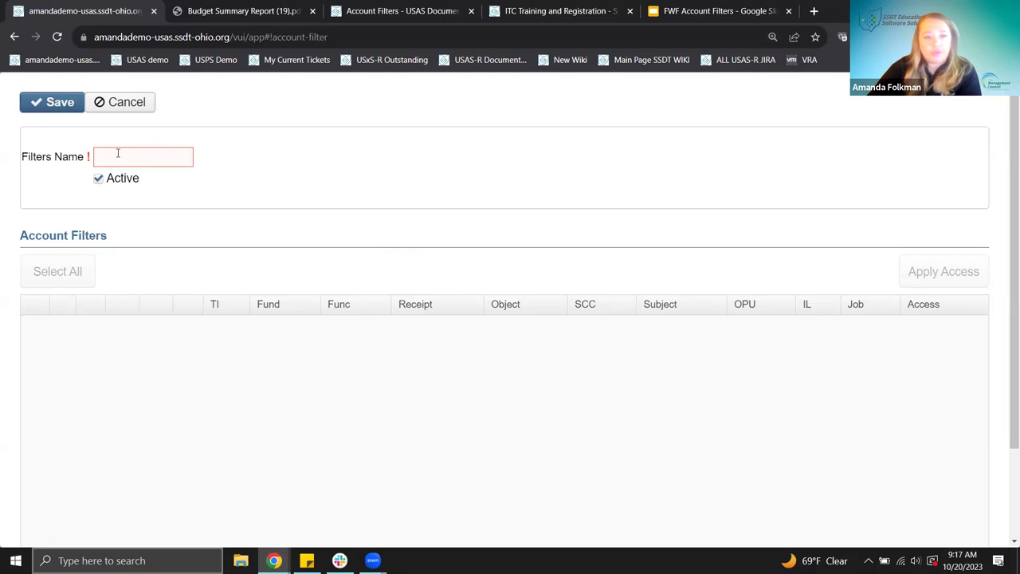
# Enter AmandaTEST as the filter's name, keeping it Active
pyautogui.moveTo(120, 153)
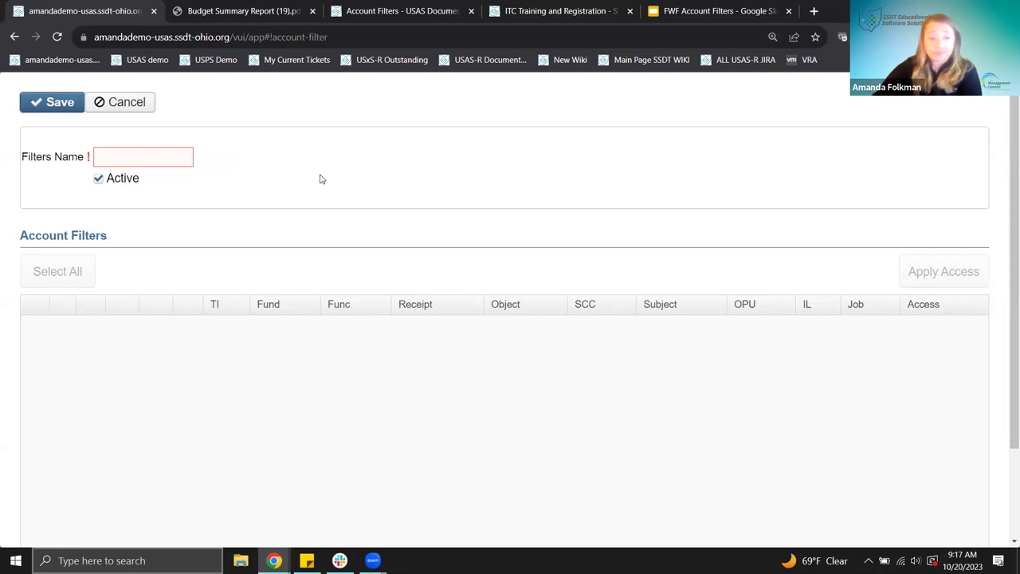
pyautogui.click(156, 157)
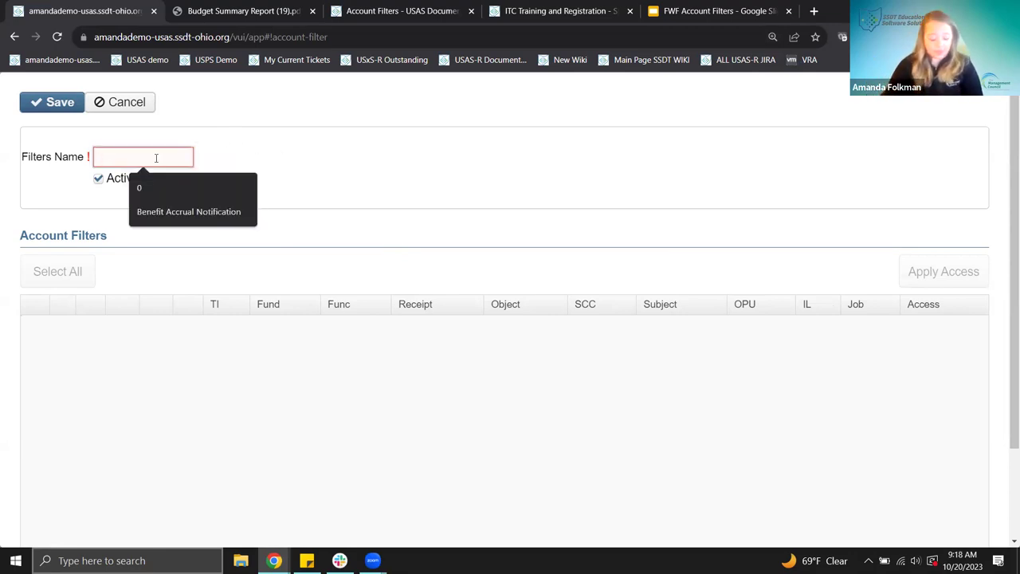
pyautogui.write('Amanda')
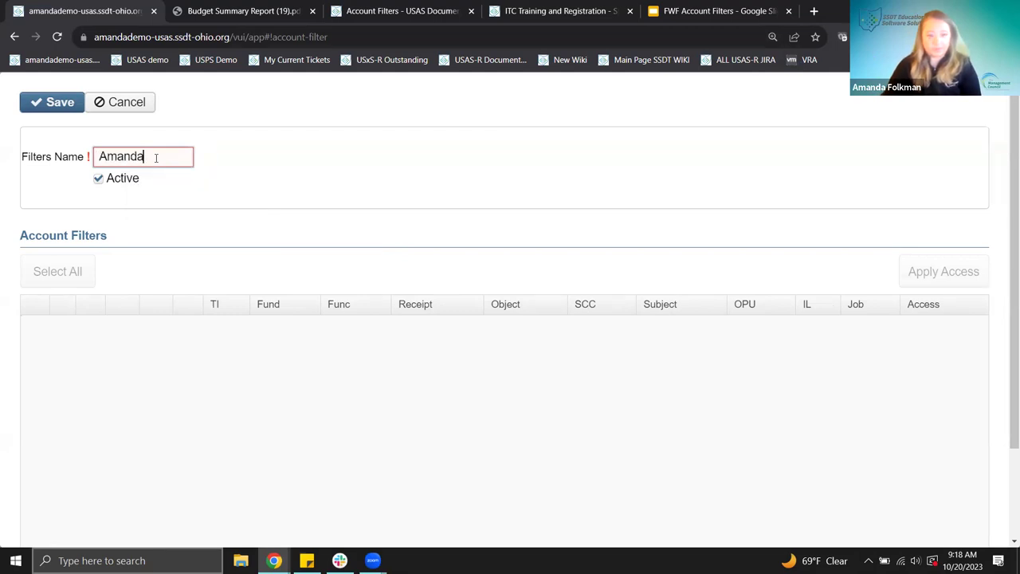
pyautogui.write('TEST')
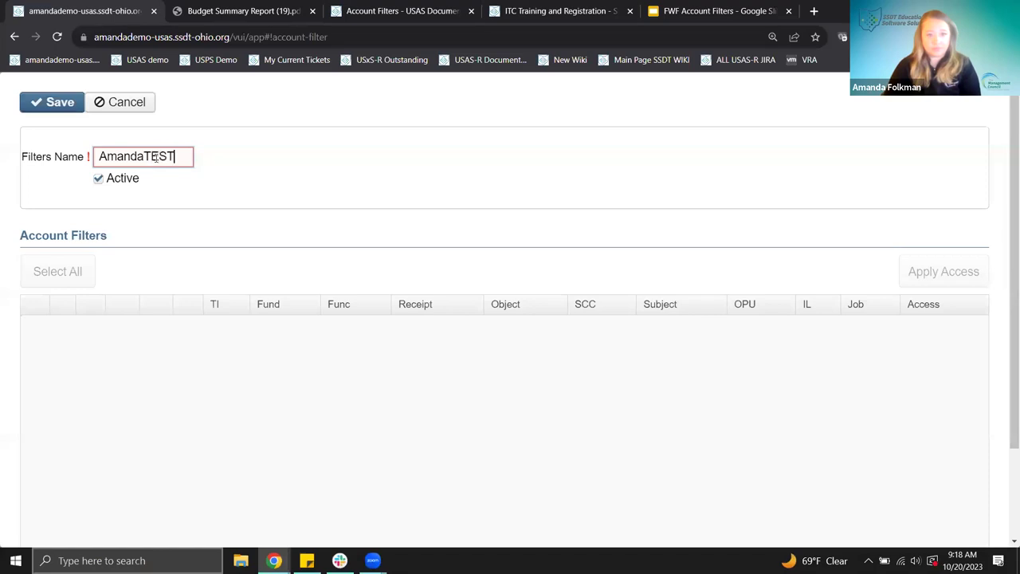
pyautogui.click(259, 190)
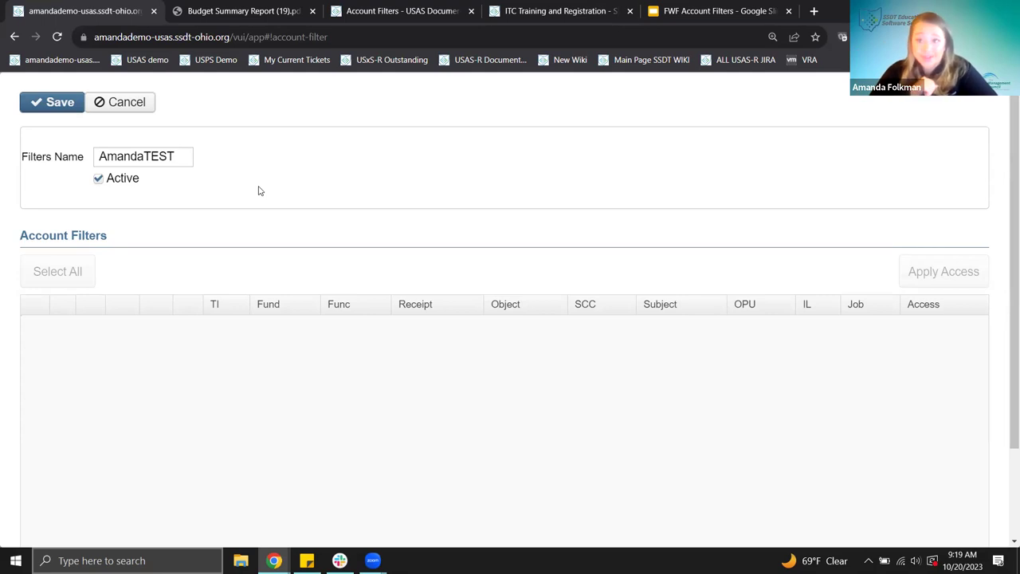
# Highlight the AmandaTEST name in the Filters Name field to point it out
pyautogui.moveTo(99, 156); pyautogui.dragTo(178, 154)
pyautogui.click(188, 154)
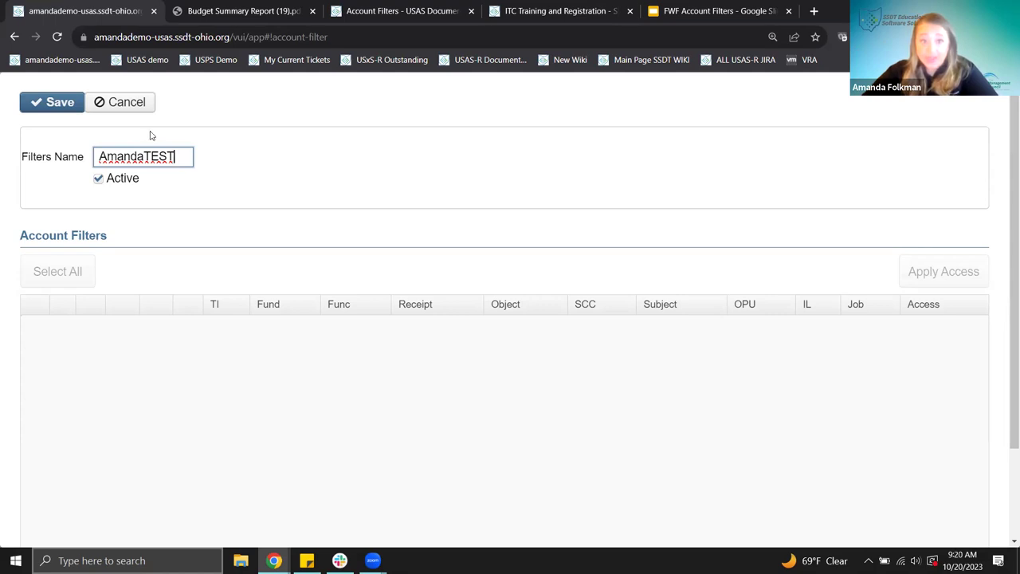
pyautogui.moveTo(102, 157); pyautogui.dragTo(183, 156)
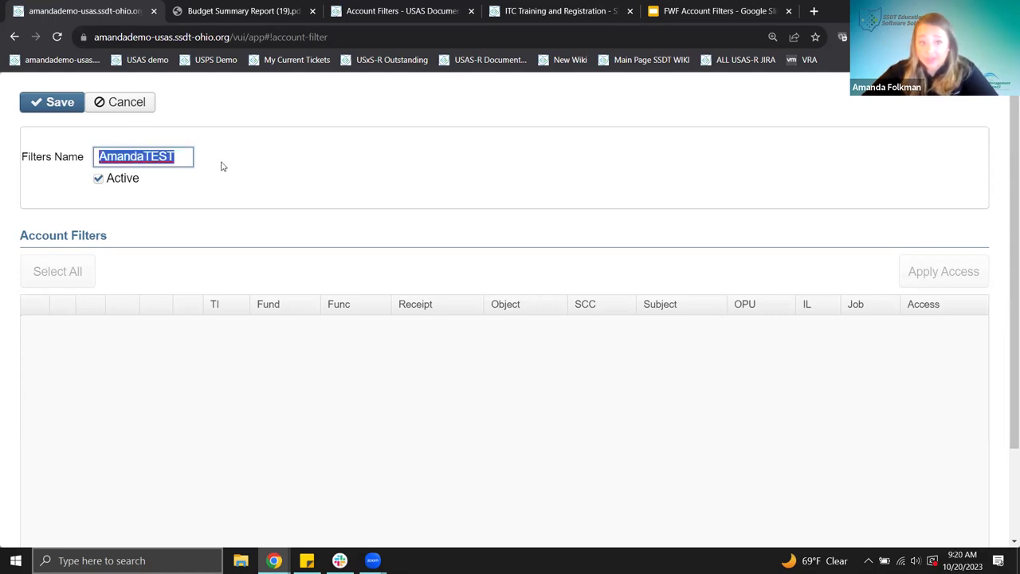
pyautogui.click(338, 167)
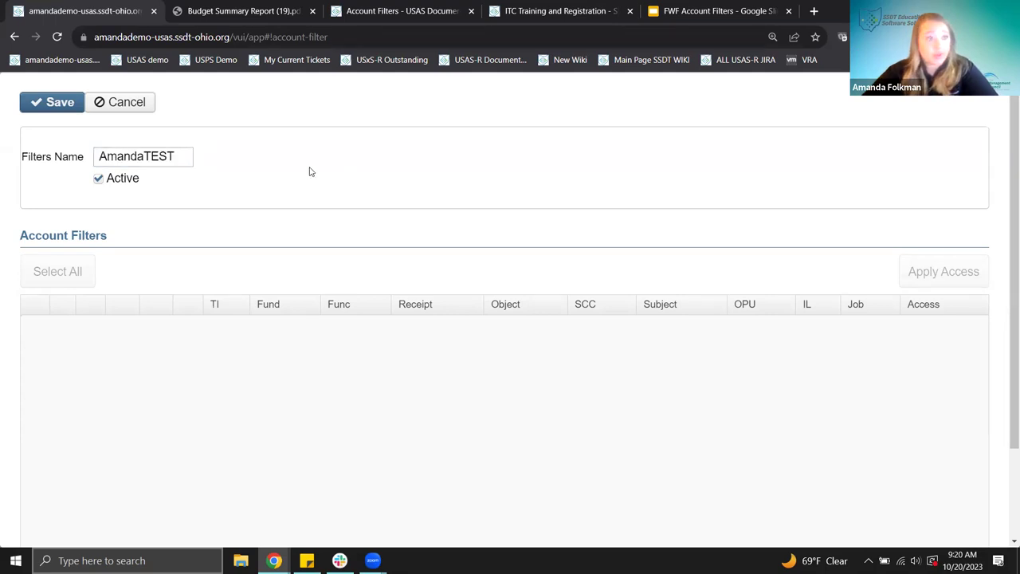
pyautogui.moveTo(100, 156); pyautogui.dragTo(182, 161)
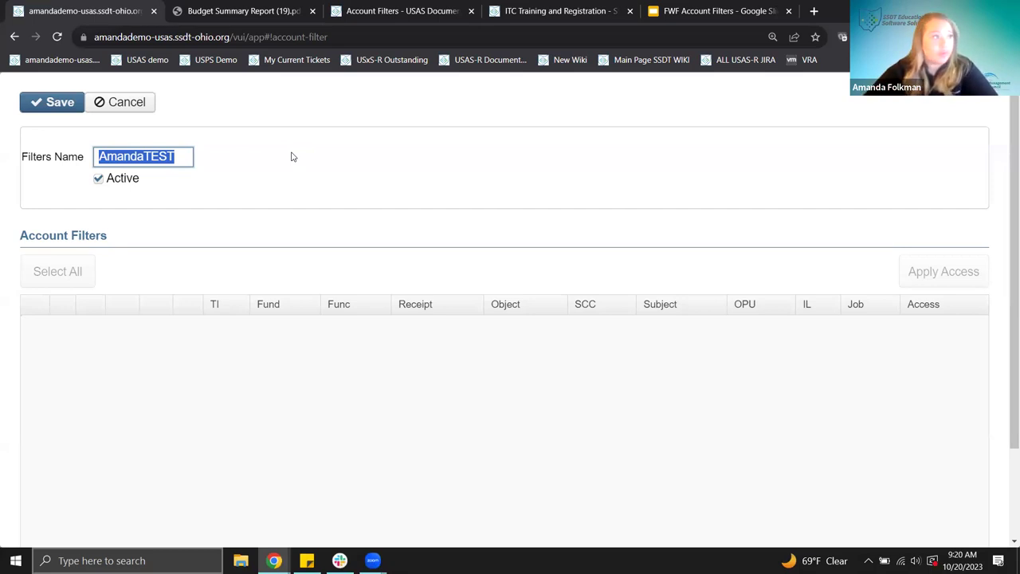
pyautogui.click(247, 166)
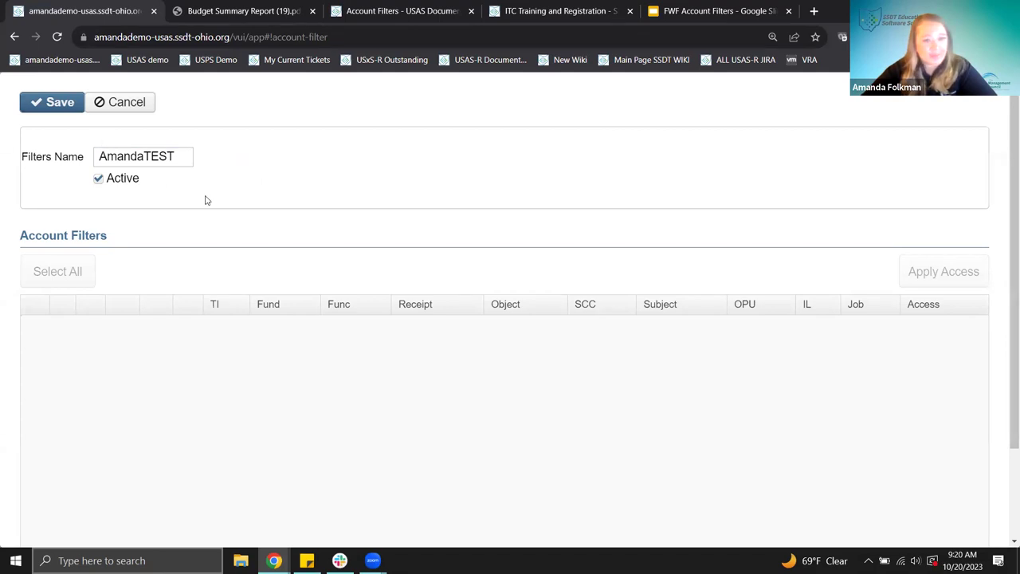
pyautogui.click(98, 179)
pyautogui.click(98, 179)
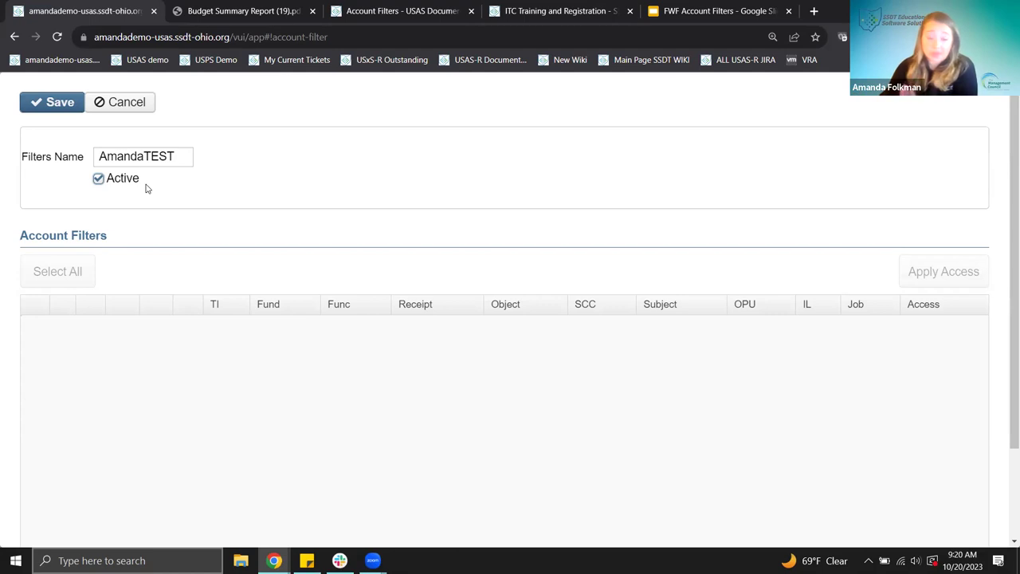
pyautogui.click(98, 180)
pyautogui.click(98, 180)
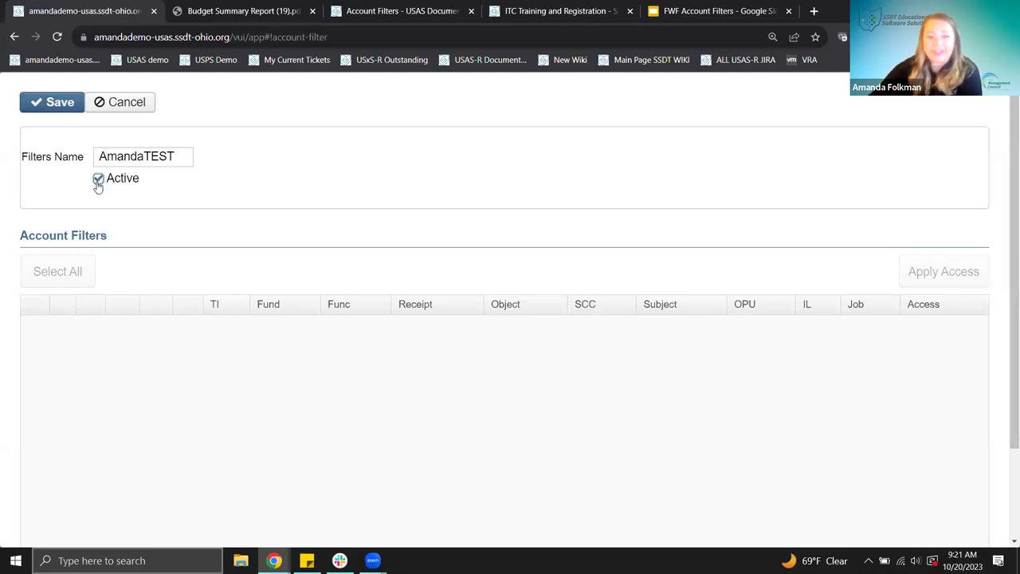
pyautogui.click(98, 180)
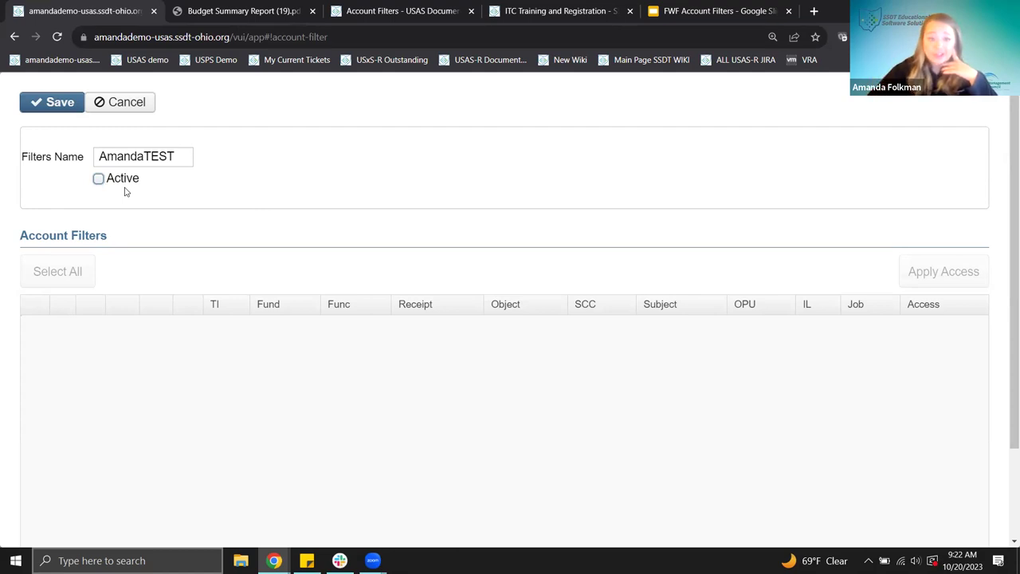
pyautogui.click(102, 181)
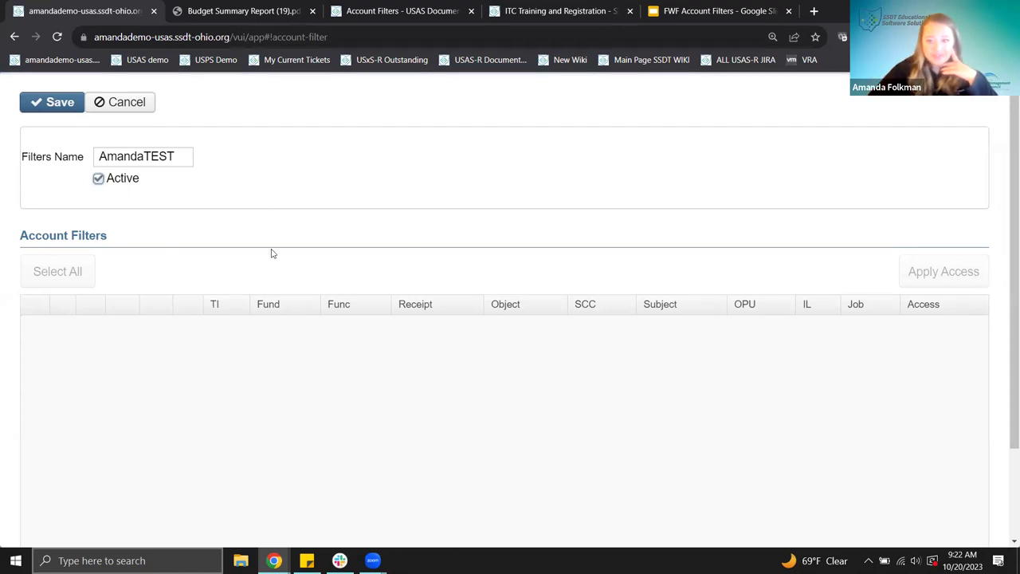
# Add four blank rows to the AmandaTEST Account Filters table, then select row 1's TI entry
pyautogui.scroll(-1, 284, 264)
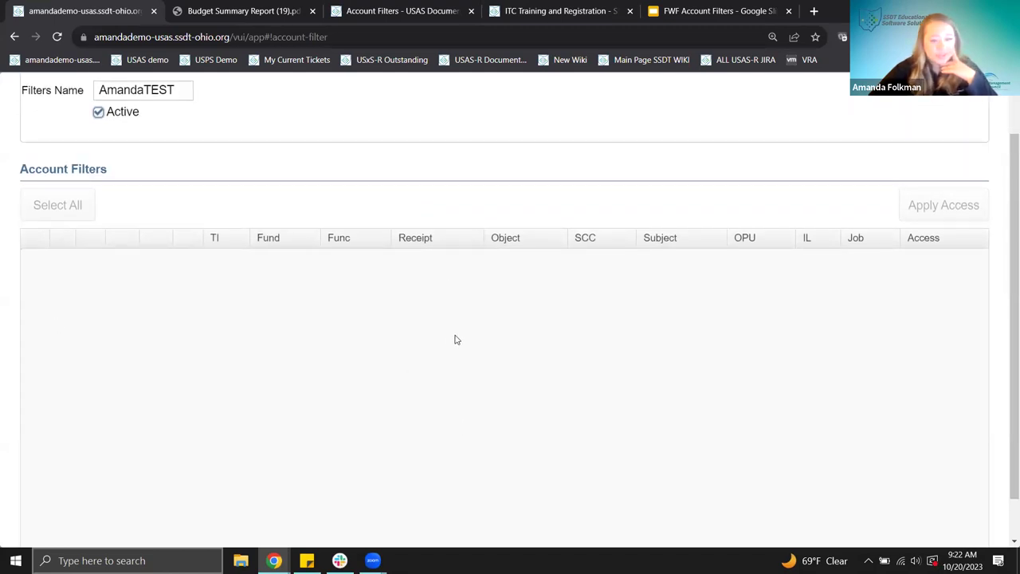
pyautogui.scroll(-1, 455, 340)
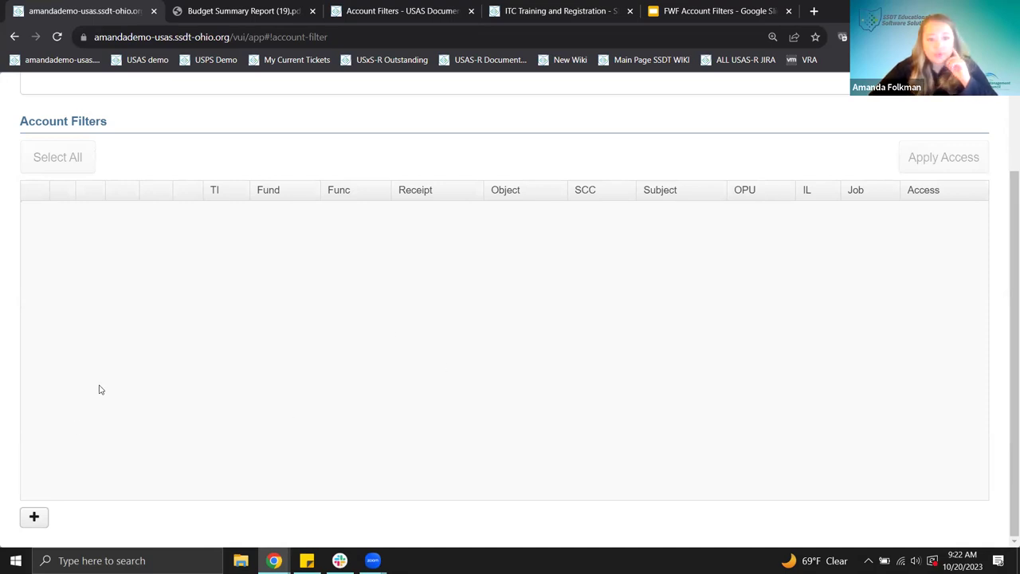
pyautogui.click(35, 518)
pyautogui.scroll(-1, 54, 493)
pyautogui.scroll(-3, 54, 492)
pyautogui.click(33, 519)
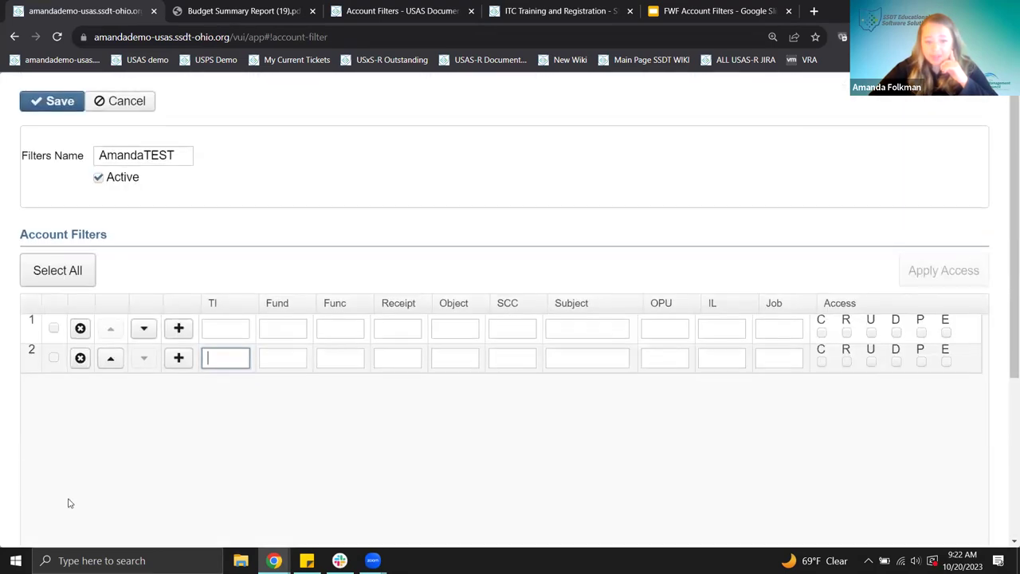
pyautogui.scroll(-3, 34, 518)
pyautogui.scroll(2, 239, 307)
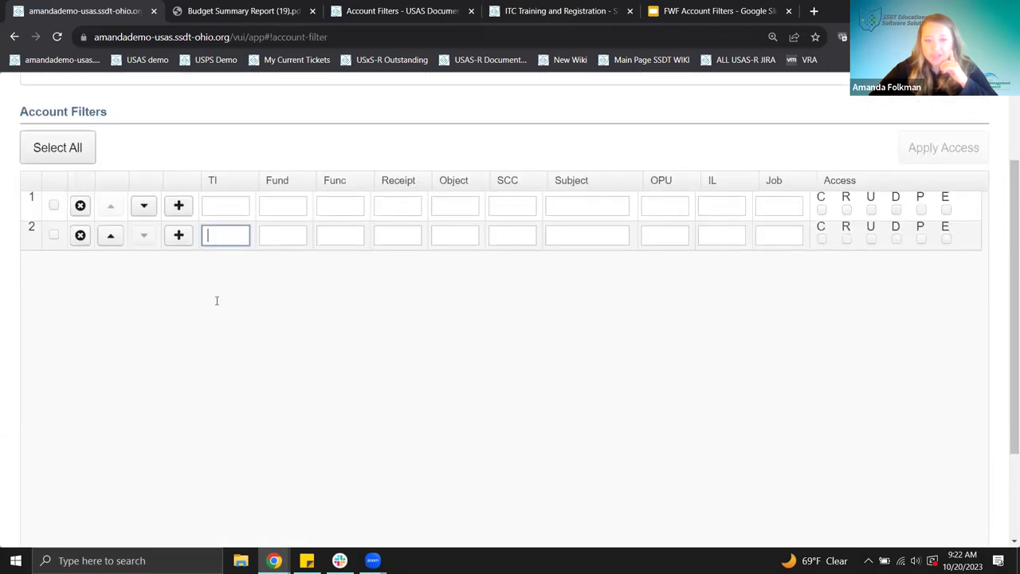
pyautogui.scroll(1, 216, 301)
pyautogui.click(180, 303)
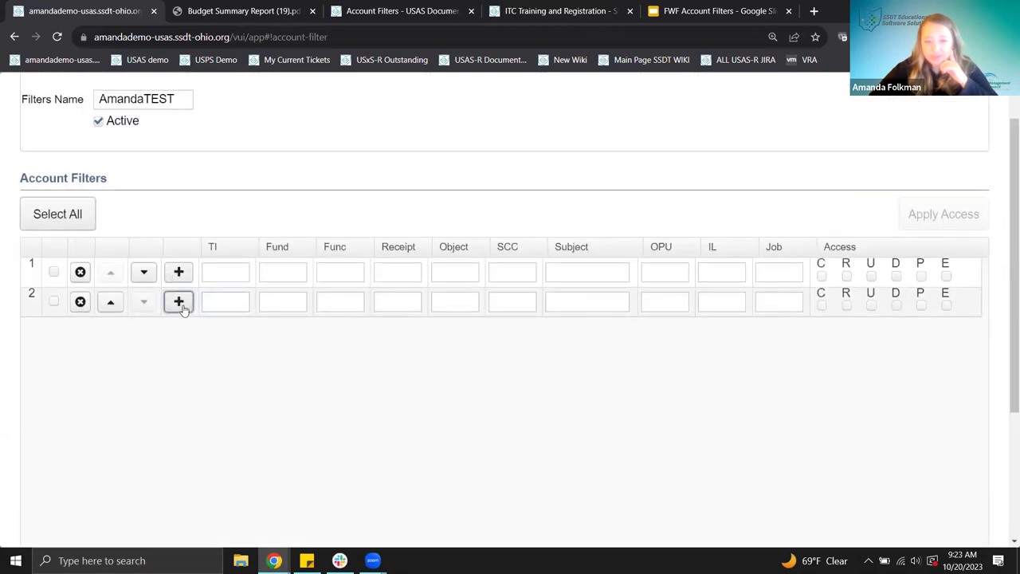
pyautogui.click(179, 390)
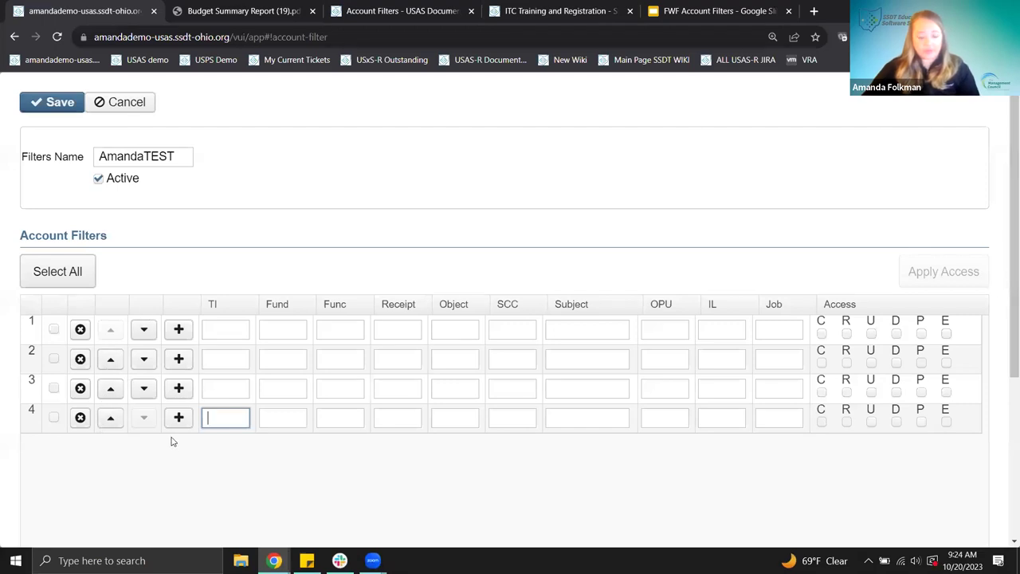
pyautogui.click(228, 332)
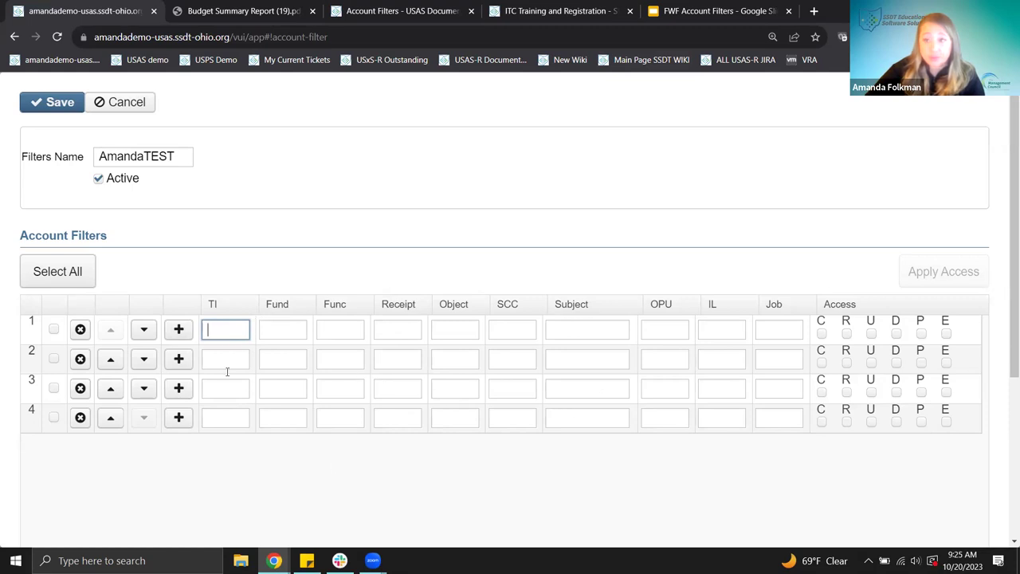
# Start the FWF Account Filters slideshow from slide 6, Creating an Account Filter
pyautogui.click(700, 22)
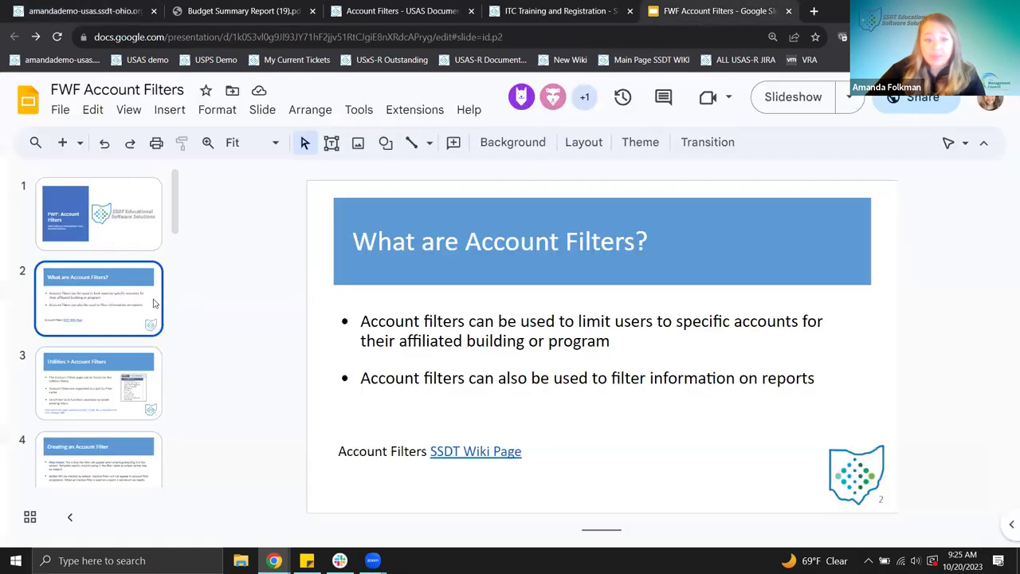
pyautogui.scroll(-3, 87, 383)
pyautogui.scroll(-1, 80, 403)
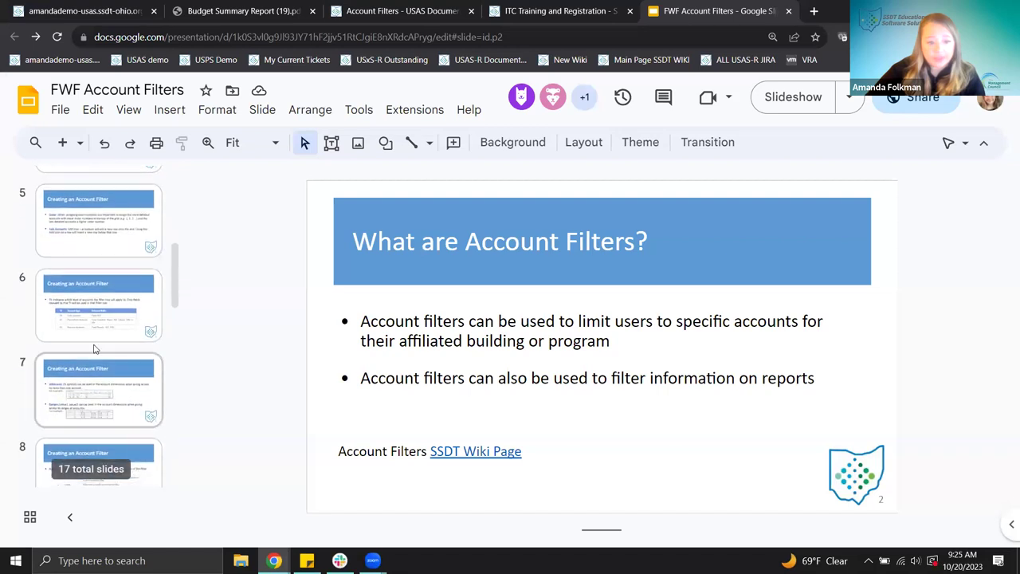
pyautogui.click(101, 317)
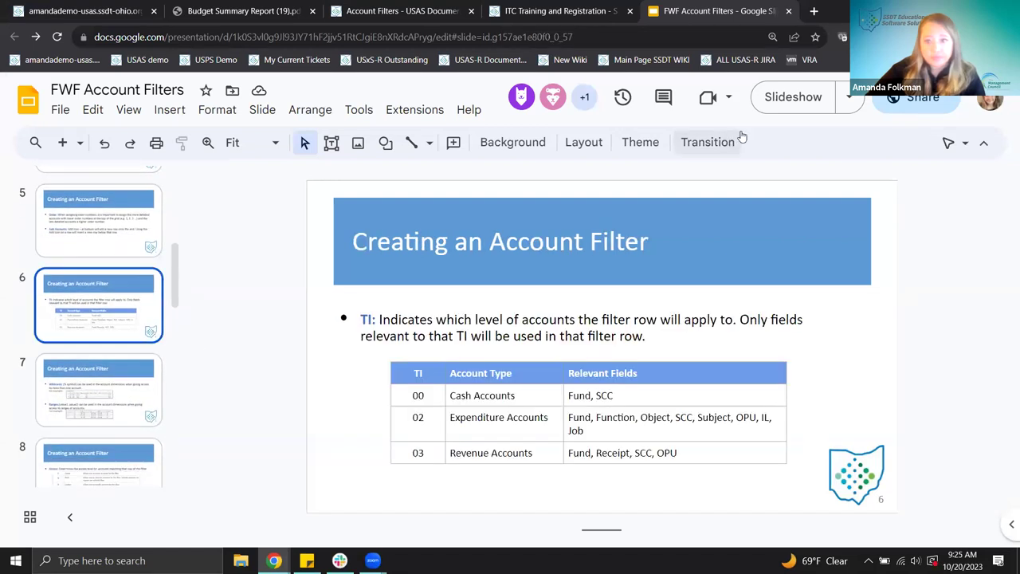
pyautogui.click(790, 97)
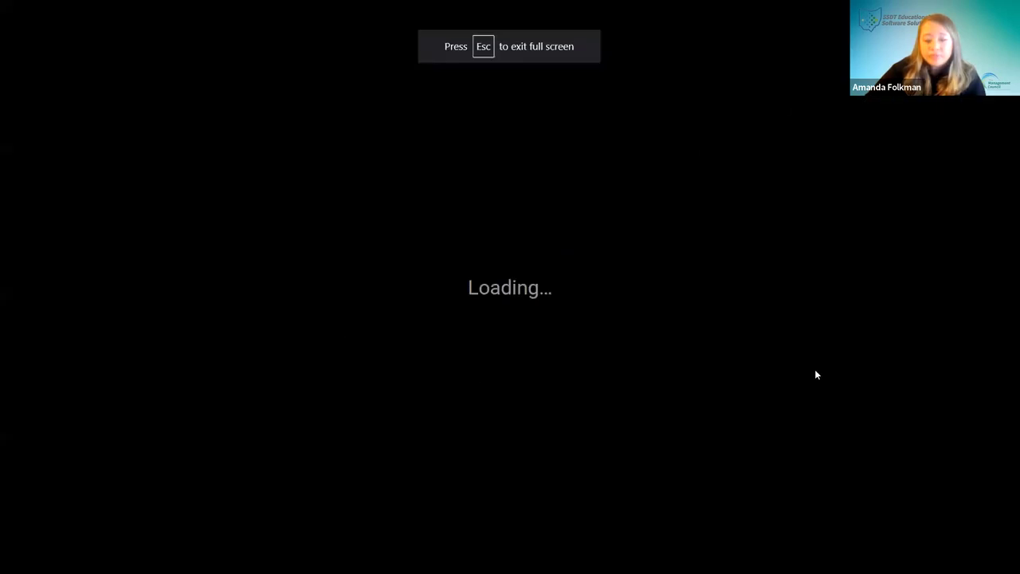
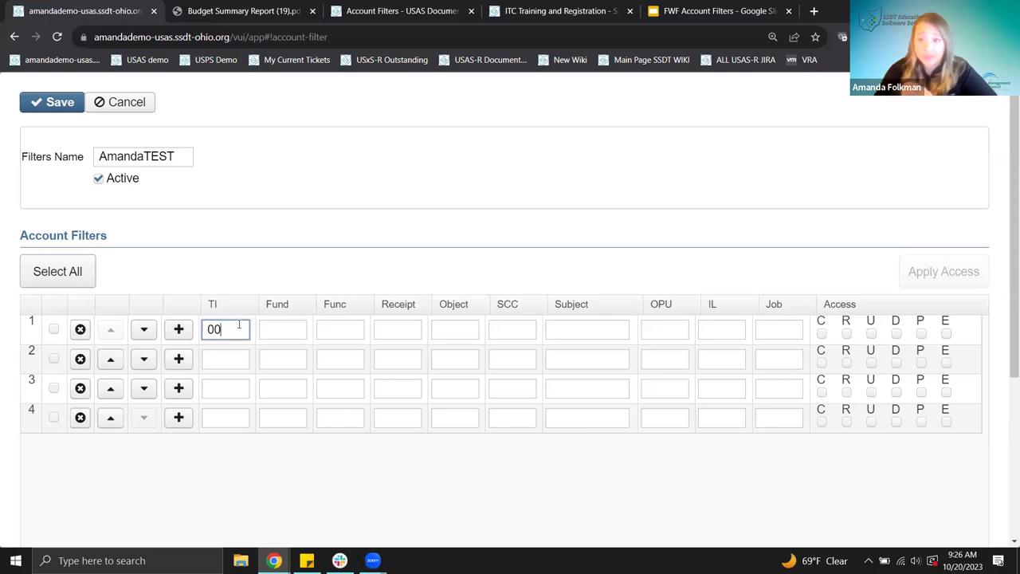
# Enter Fund 001 and SCC 0000 in row 1 of the AmandaTEST filter, alongside TI 00
pyautogui.click(264, 329)
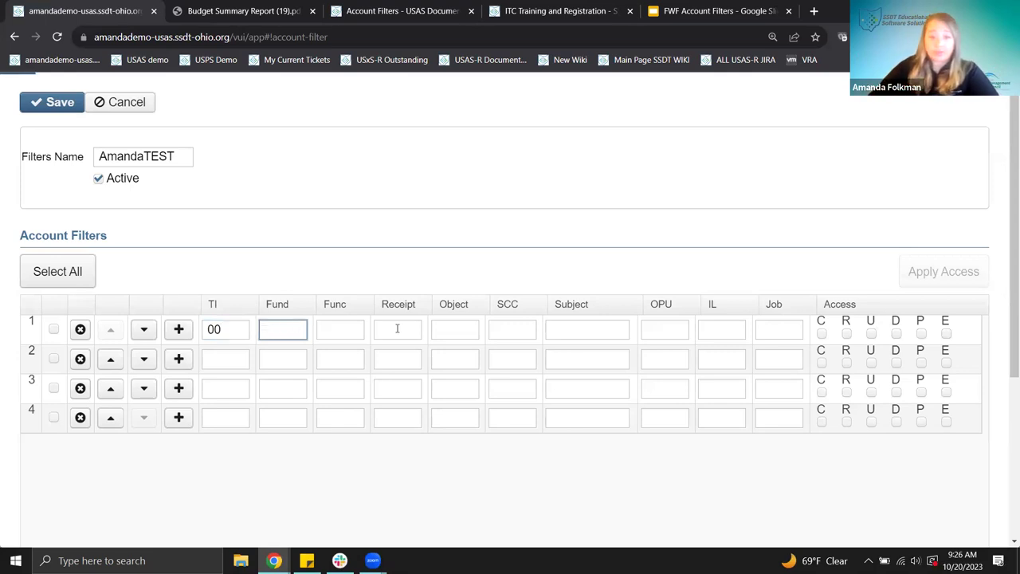
pyautogui.click(510, 327)
pyautogui.click(292, 330)
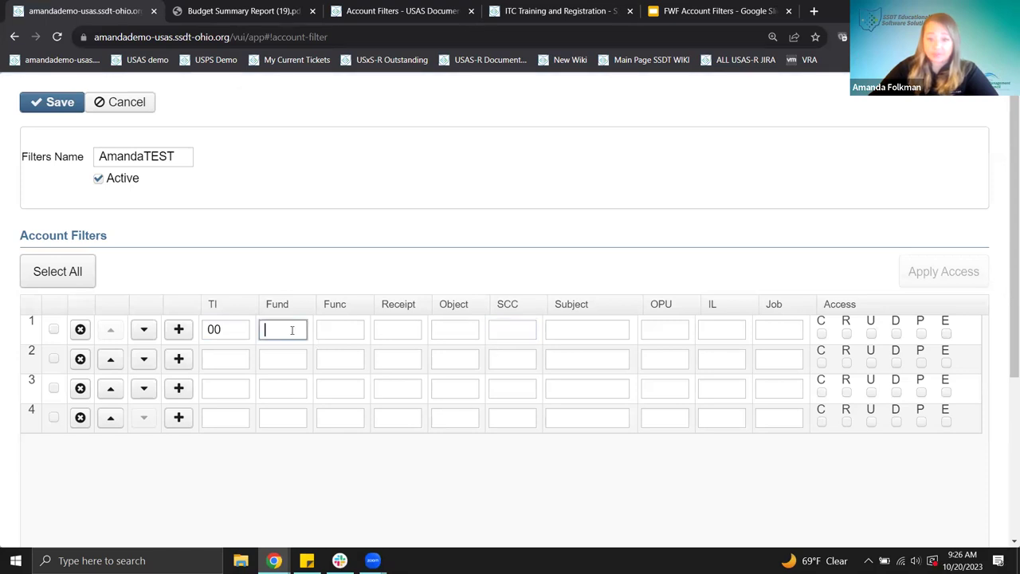
pyautogui.write('001')
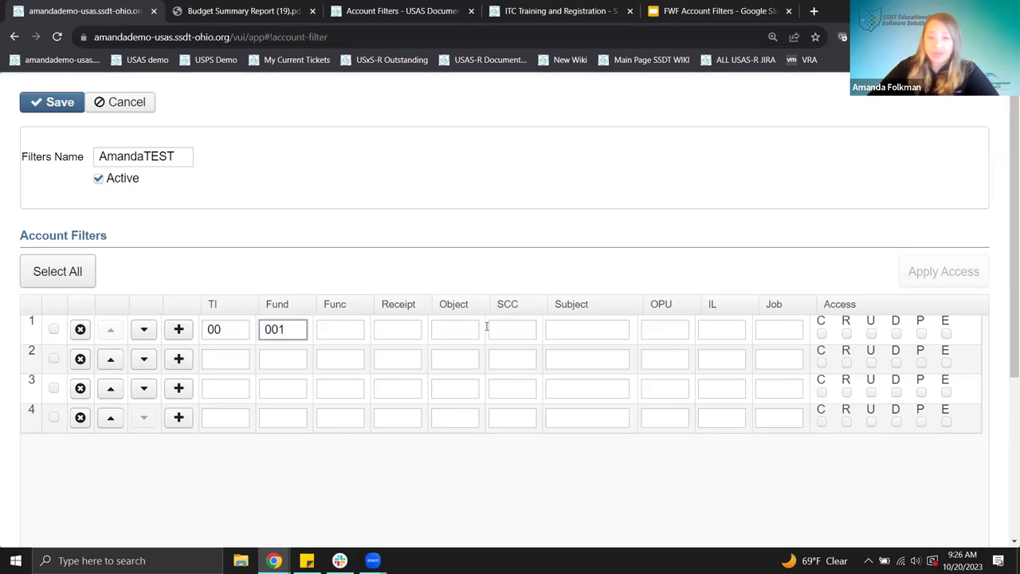
pyautogui.click(524, 328)
pyautogui.write('0000')
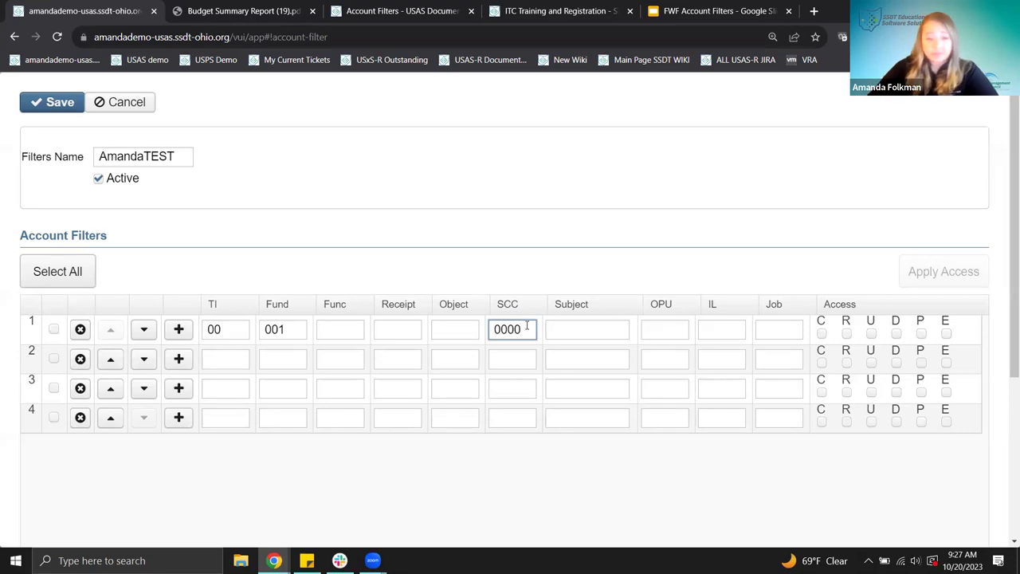
# Highlight row 1's TI 00, Fund 001 and SCC 0000 values to review them
pyautogui.doubleClick(212, 329)
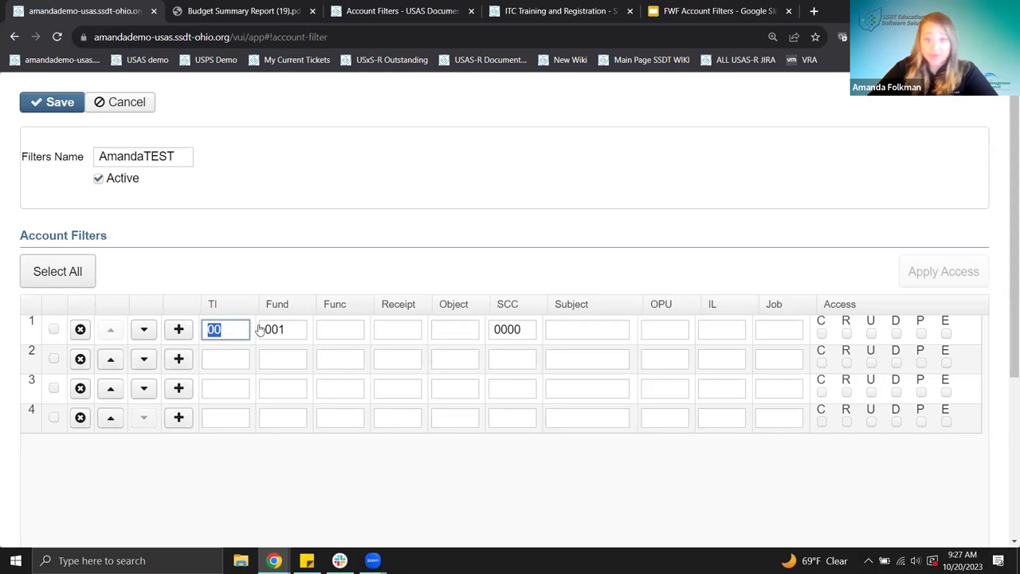
pyautogui.doubleClick(271, 329)
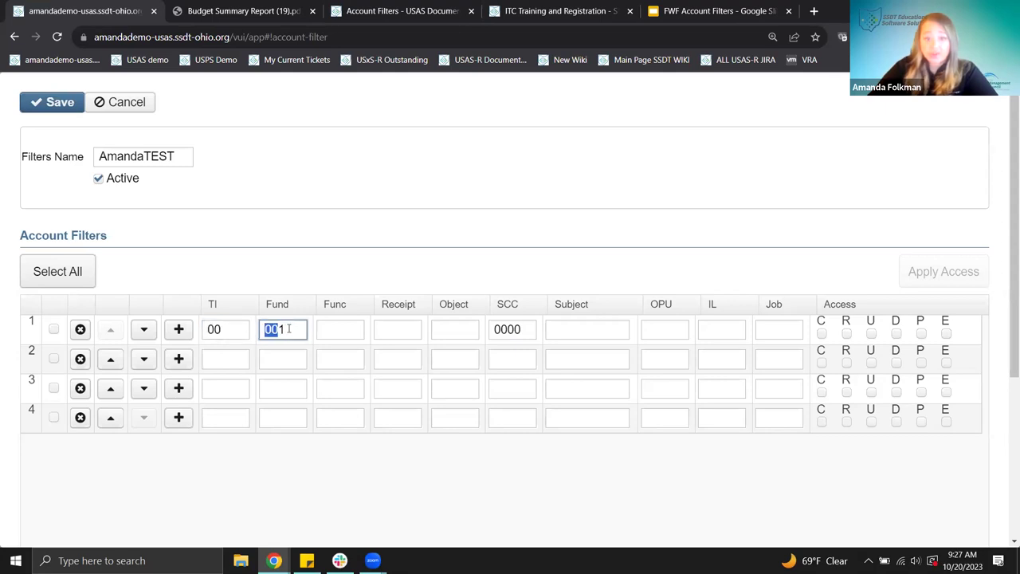
pyautogui.doubleClick(495, 335)
# Try 999 in row 1's OPU field, delete it again, and bring up the FWF Account Filters slides
pyautogui.click(656, 331)
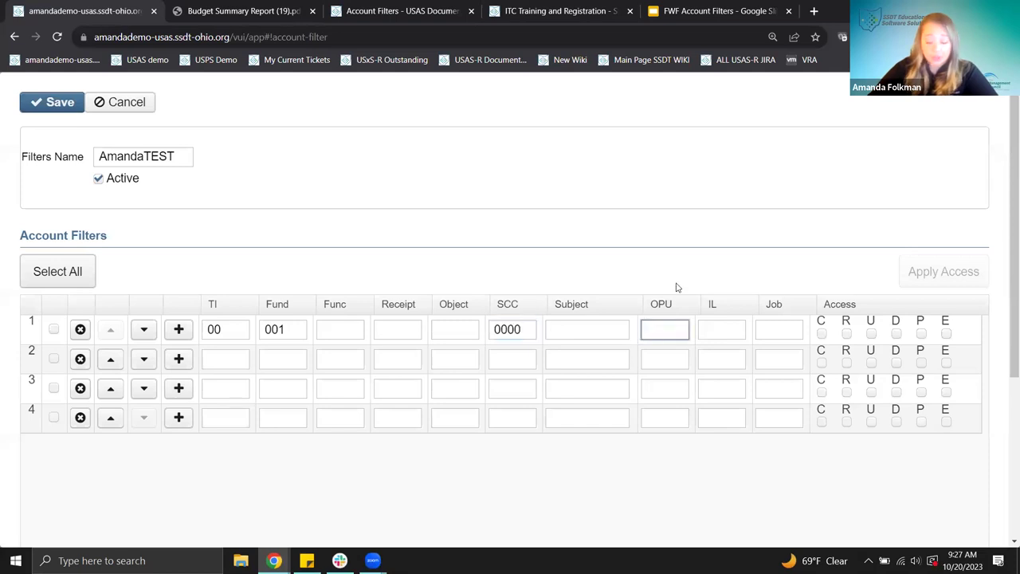
pyautogui.write('999')
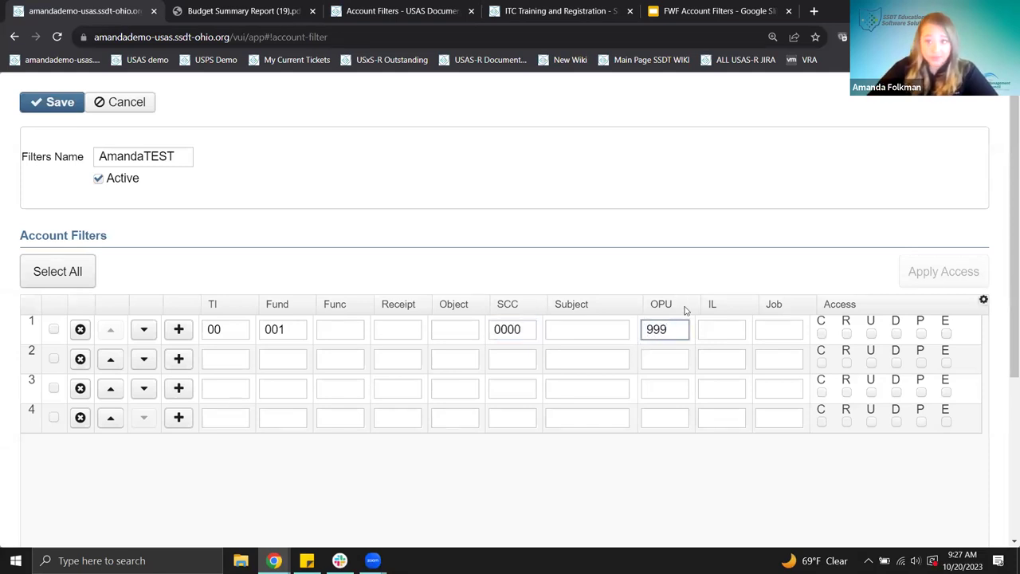
pyautogui.doubleClick(221, 329)
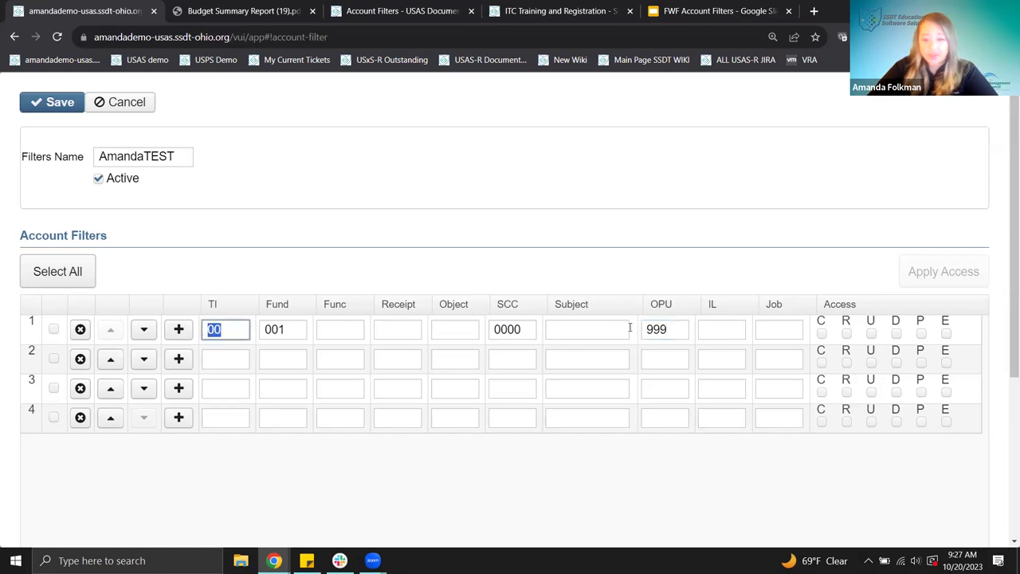
pyautogui.doubleClick(654, 330)
pyautogui.press('BackSpace')
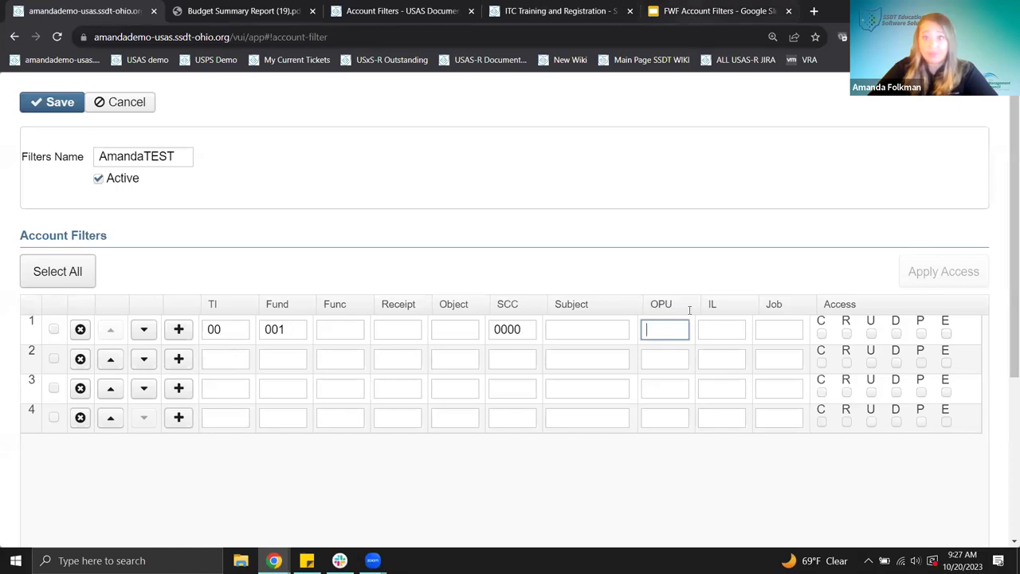
pyautogui.click(692, 17)
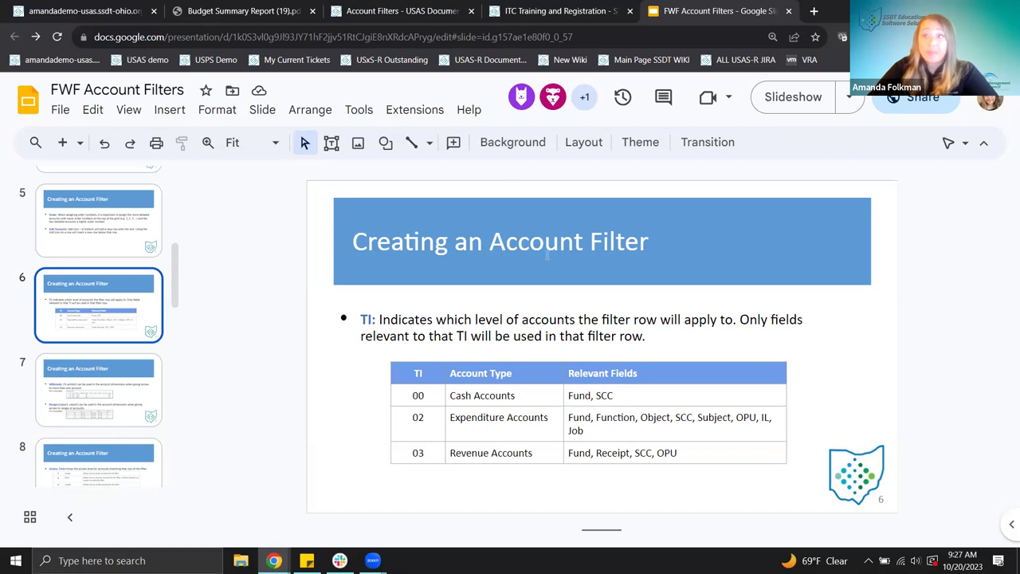
# Switch to the 'Account Filters - USAS Documentation' page in Confluence
pyautogui.click(389, 11)
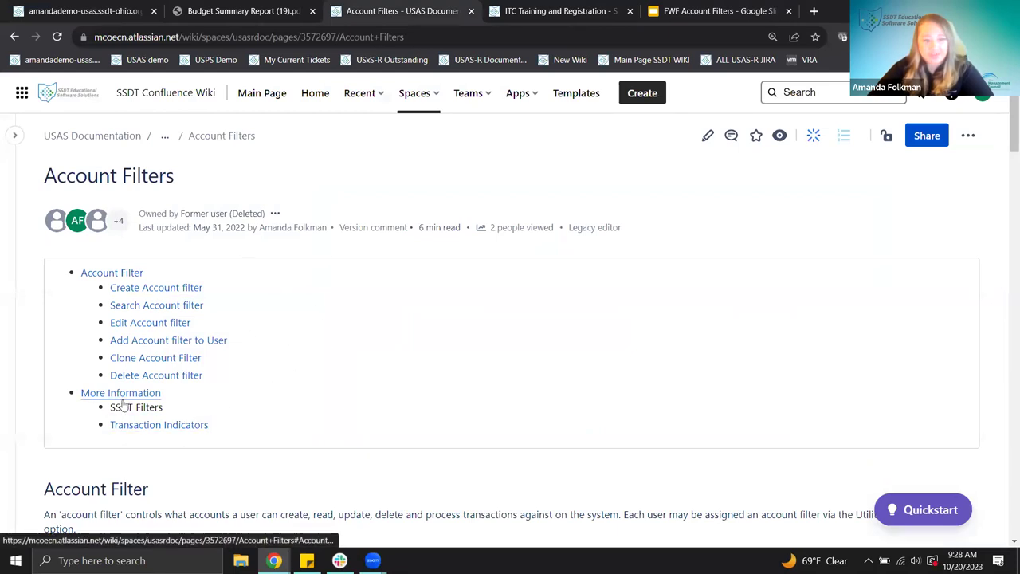
# Look up the Transaction Indicators table in the documentation, then return to the USAS filter form
pyautogui.click(159, 428)
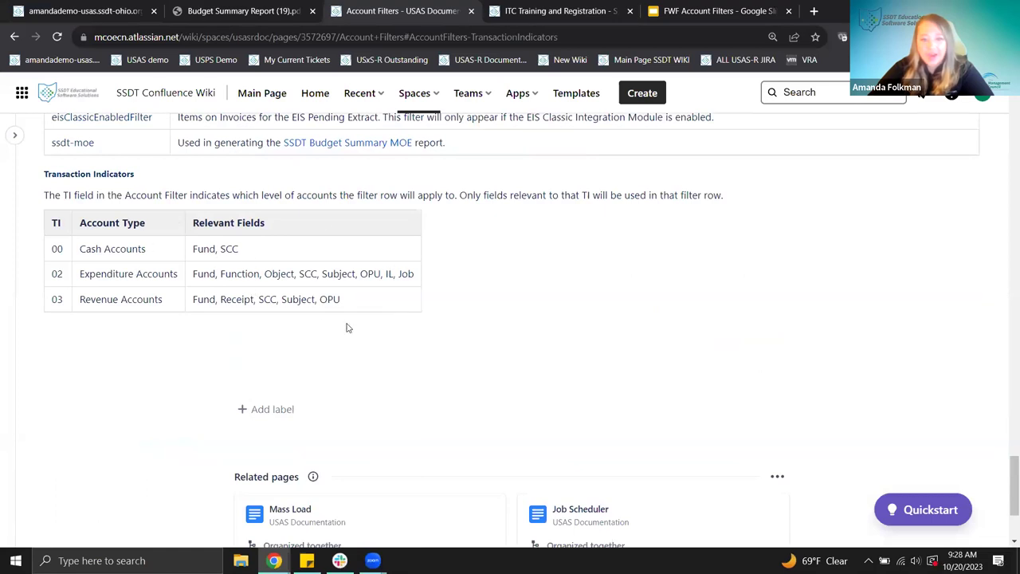
pyautogui.scroll(1, 239, 355)
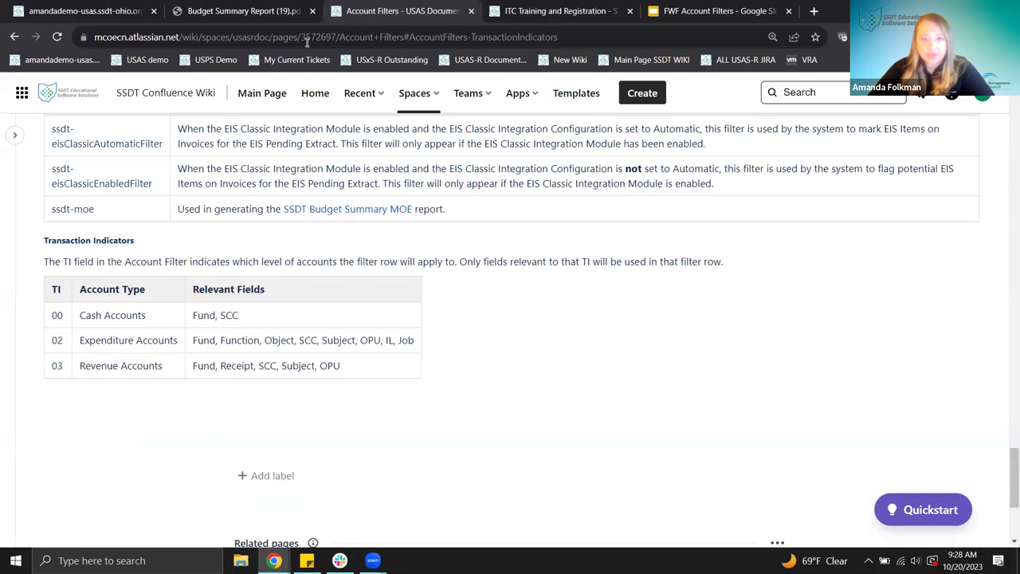
pyautogui.click(80, 11)
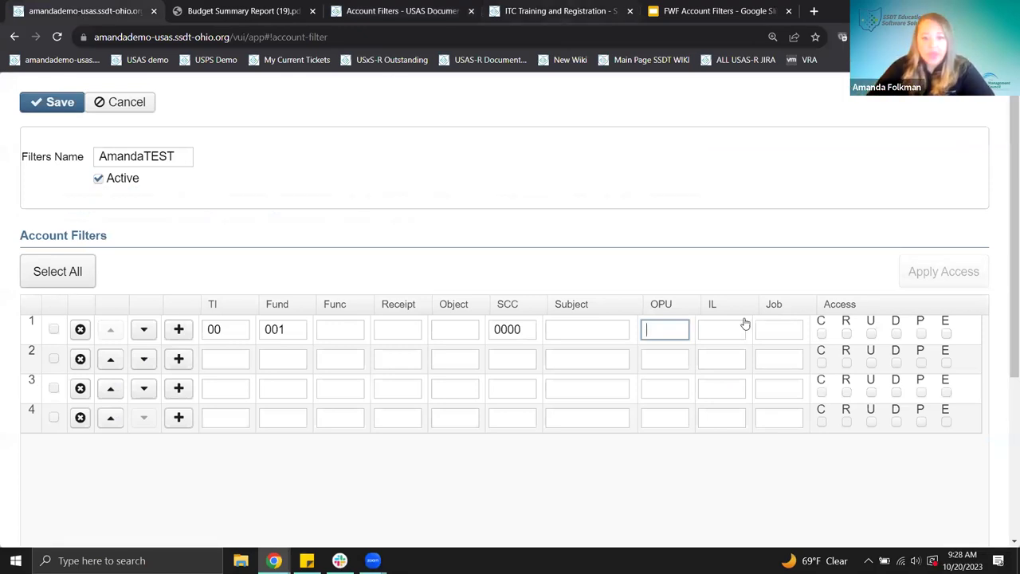
# Clear row 1's SCC 0000, Fund 001 and TI 00, and set its TI to 02
pyautogui.click(527, 326)
pyautogui.moveTo(526, 327); pyautogui.dragTo(479, 321)
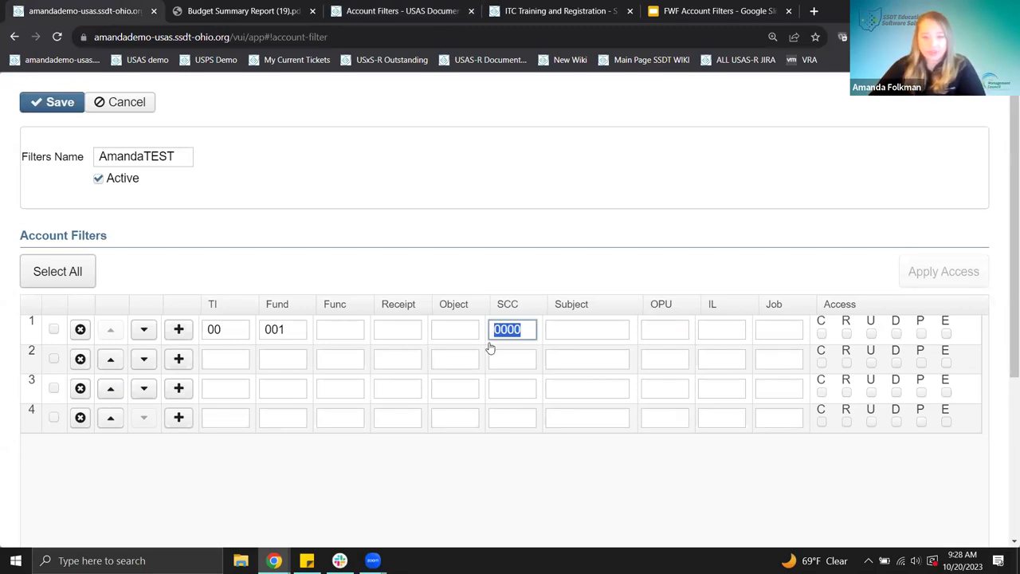
pyautogui.press('BackSpace')
pyautogui.moveTo(298, 328); pyautogui.dragTo(255, 326)
pyautogui.press('BackSpace')
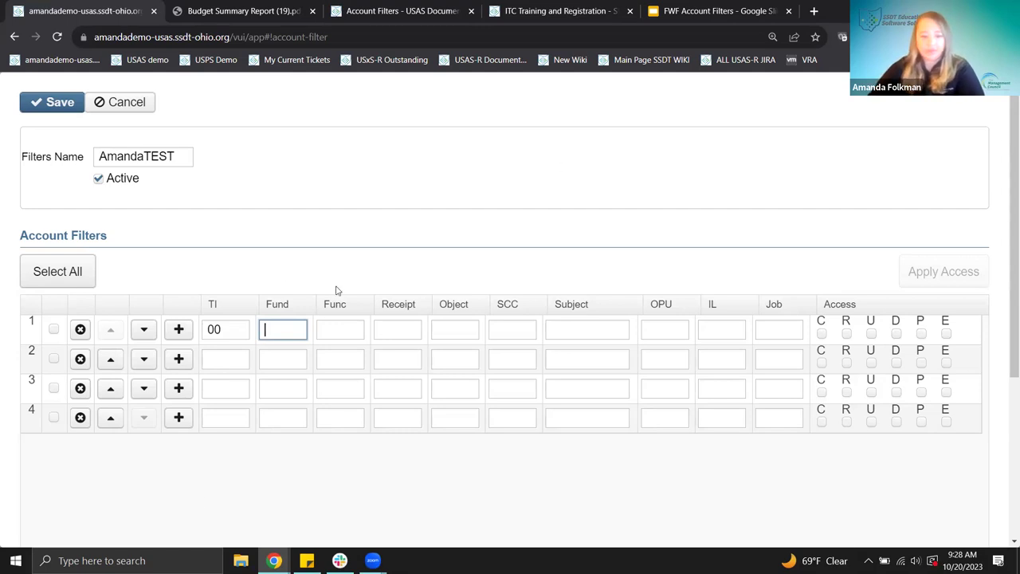
pyautogui.doubleClick(214, 329)
pyautogui.press('BackSpace')
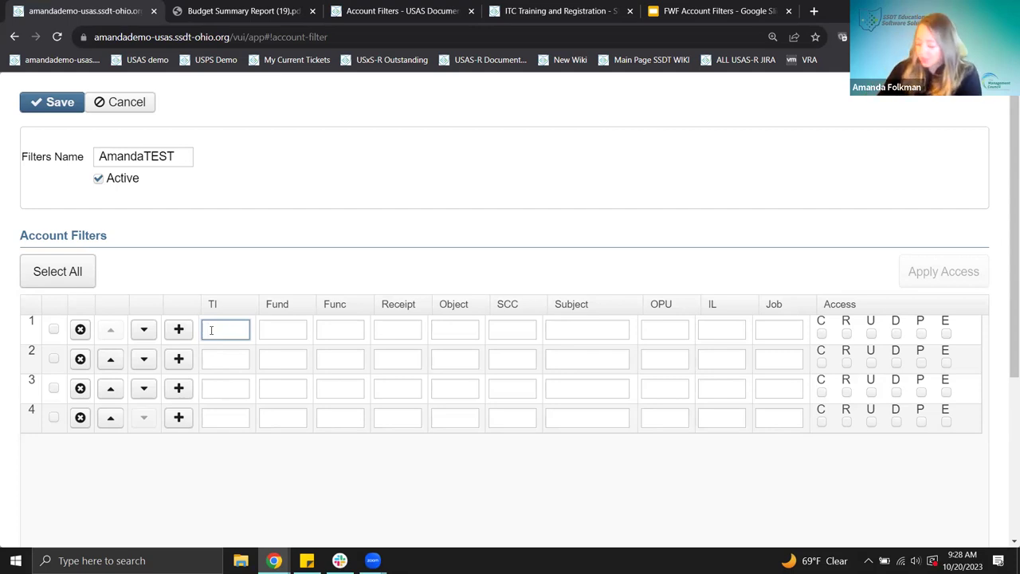
pyautogui.write('02')
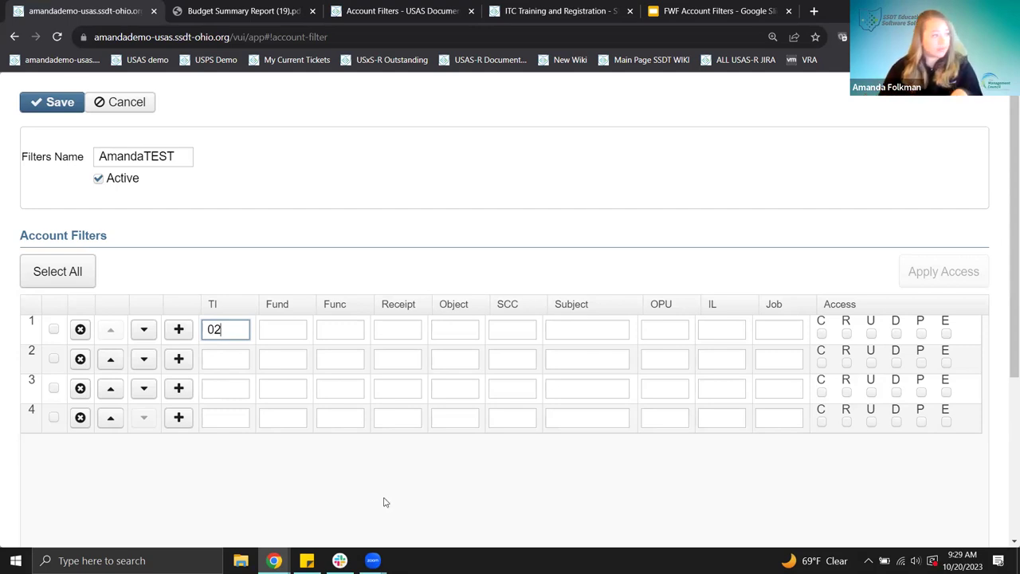
# Fill row 1 of the filter with Fund 001 and Object 1%
pyautogui.click(293, 330)
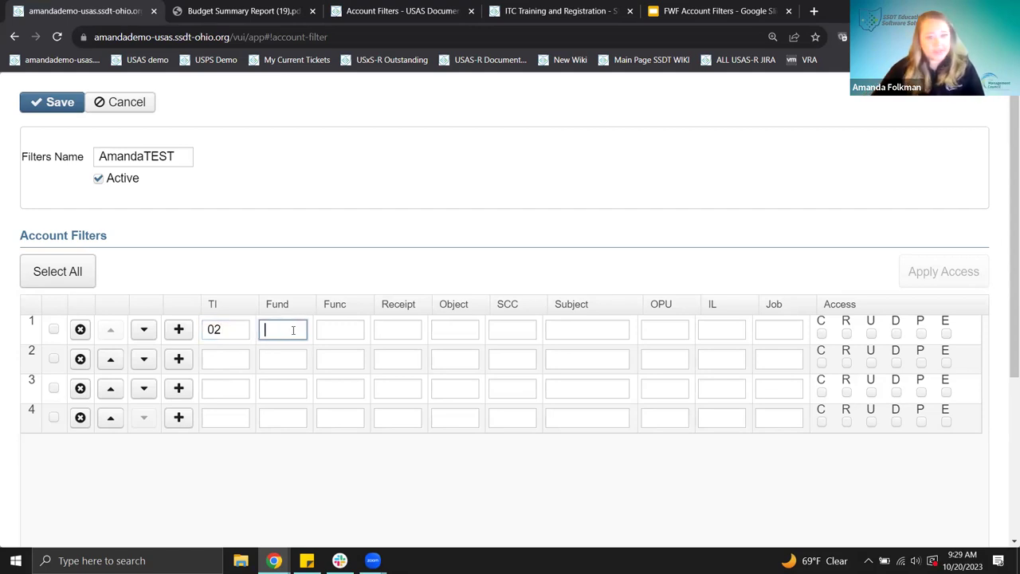
pyautogui.write('001')
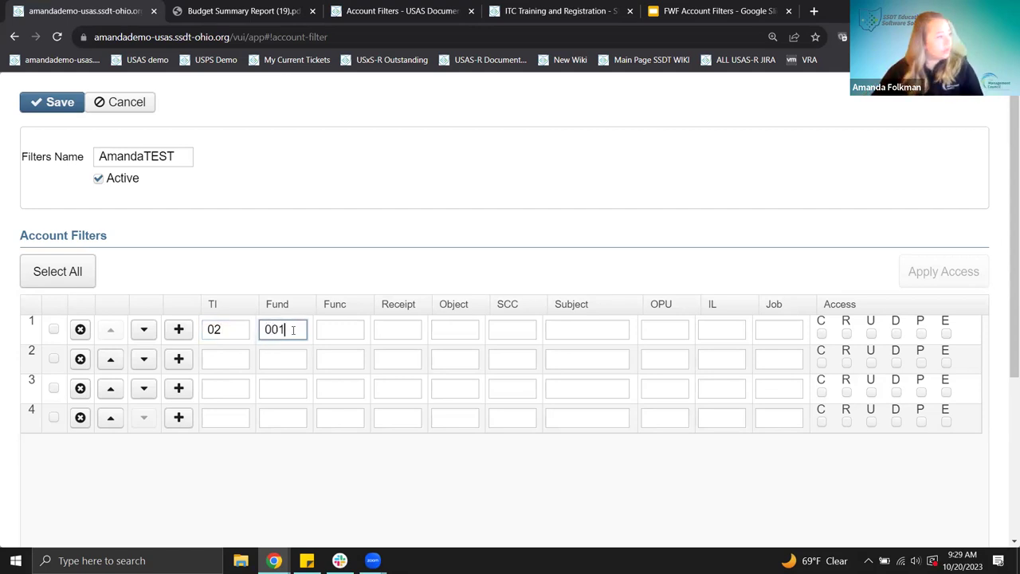
pyautogui.click(456, 330)
pyautogui.write('1')
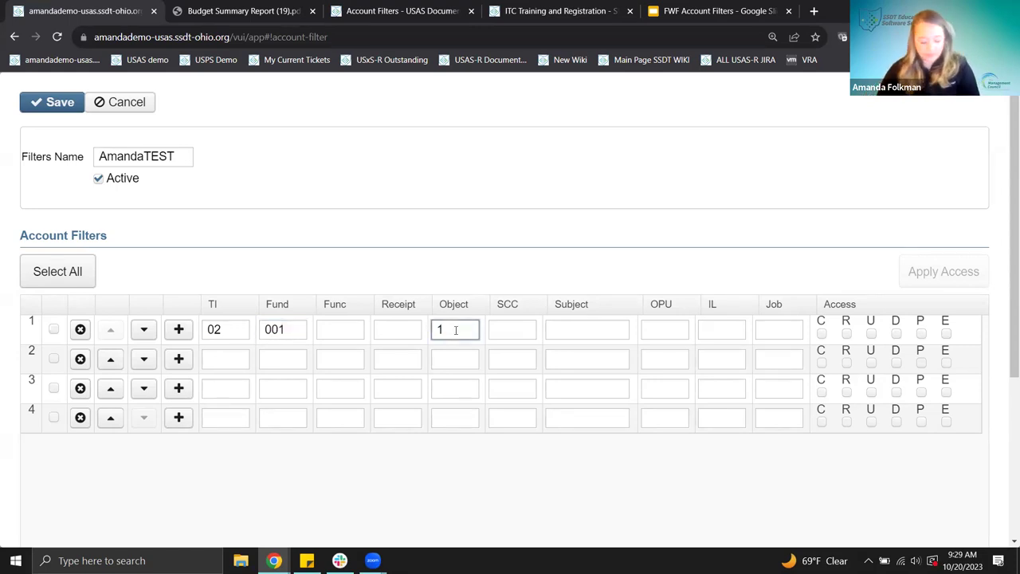
pyautogui.write('%')
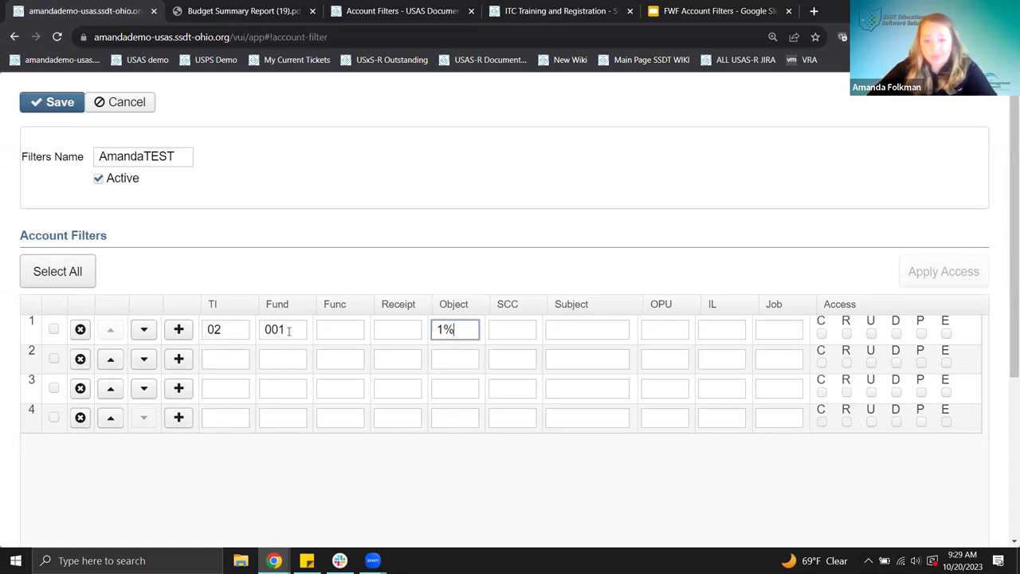
# Fill row 2 with TI 02, Fund 001 and Object 2%
pyautogui.click(205, 359)
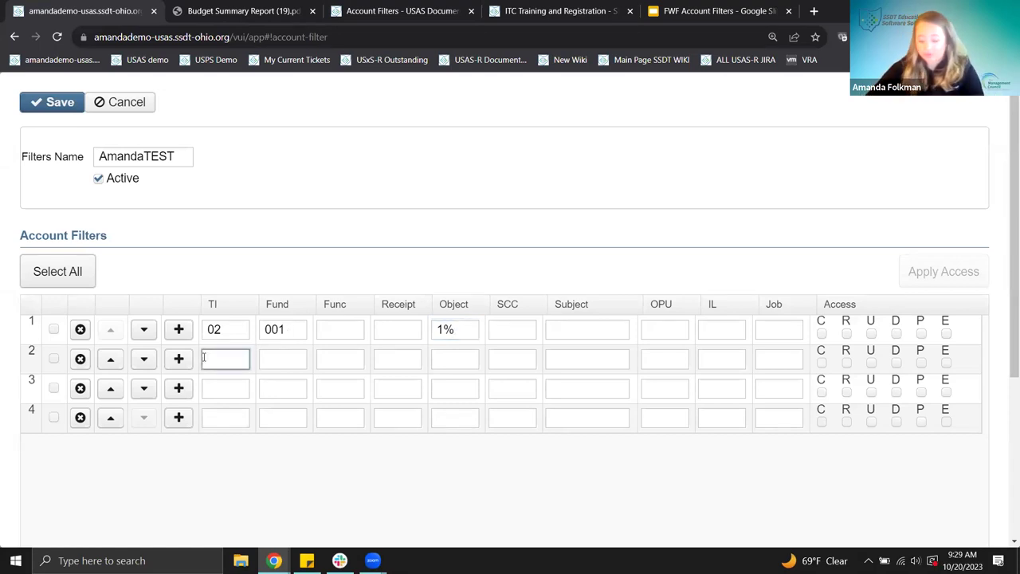
pyautogui.write('02')
pyautogui.press('Tab')
pyautogui.write('001')
pyautogui.press('Tab')
pyautogui.press('Tab')
pyautogui.press('Tab')
pyautogui.write('2%')
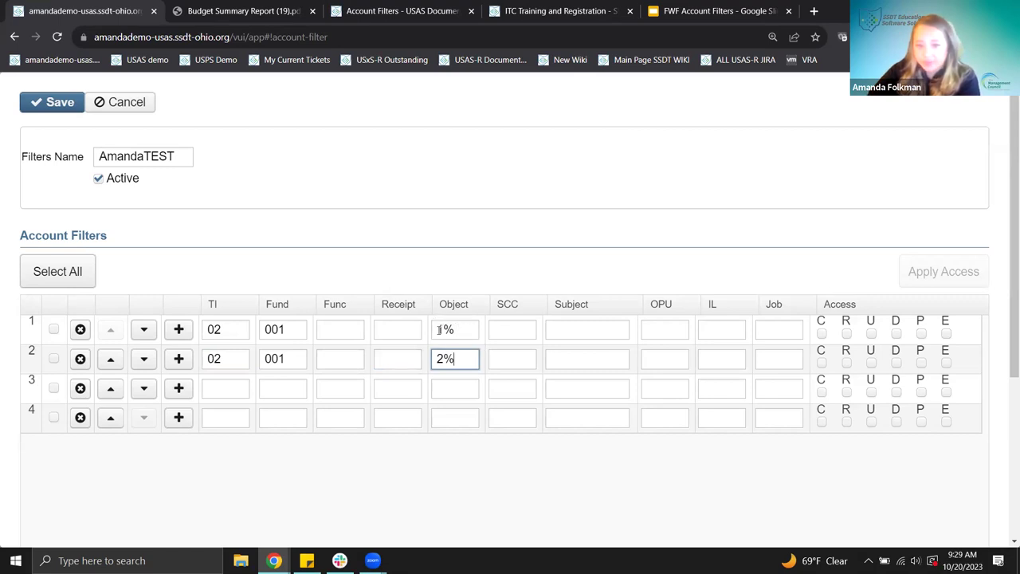
# Replace row 1's Object 1% with a range, trying 100..199 and then 100..299
pyautogui.moveTo(437, 329); pyautogui.dragTo(456, 333)
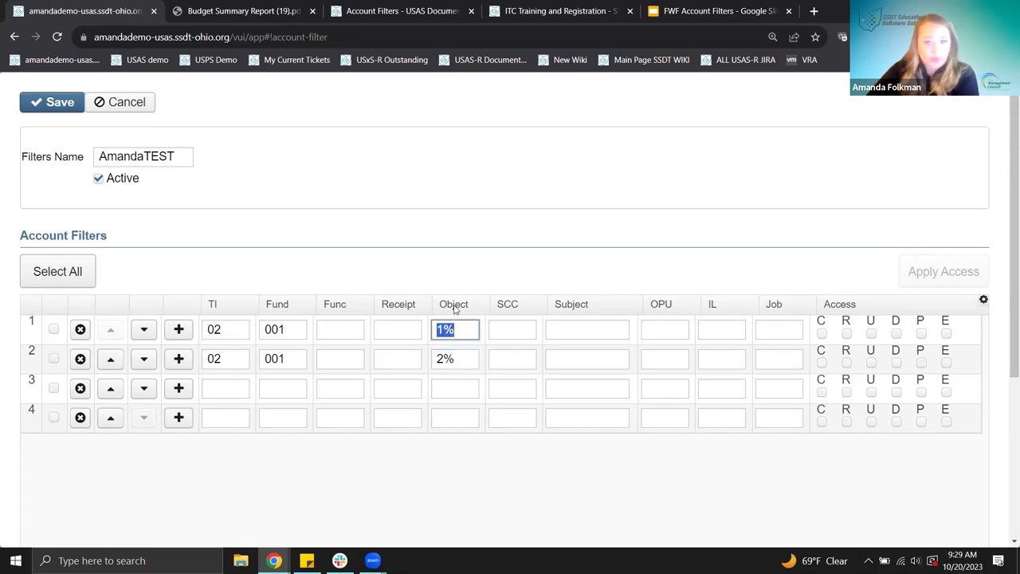
pyautogui.click(458, 356)
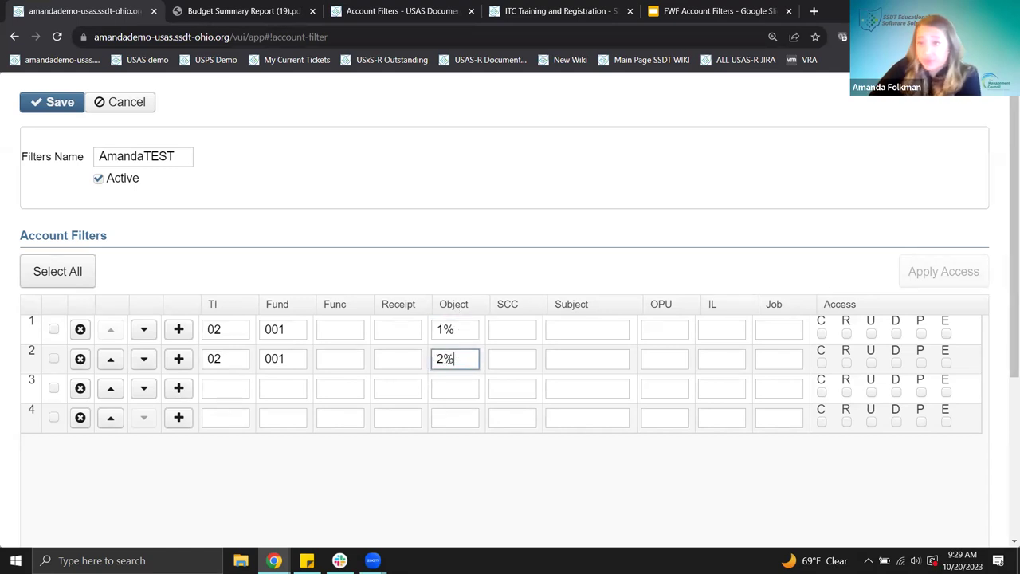
pyautogui.moveTo(458, 330); pyautogui.dragTo(434, 332)
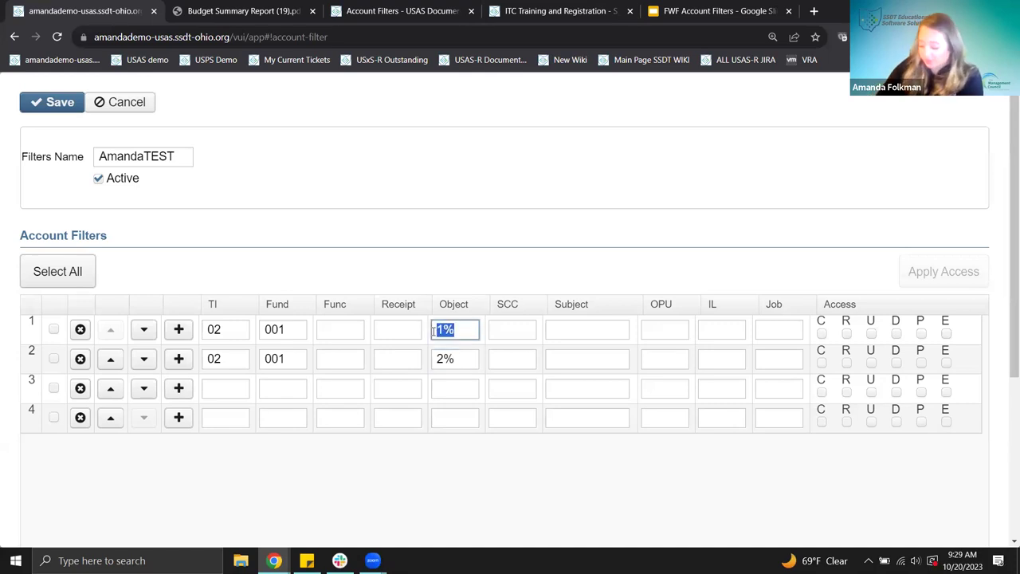
pyautogui.write('1')
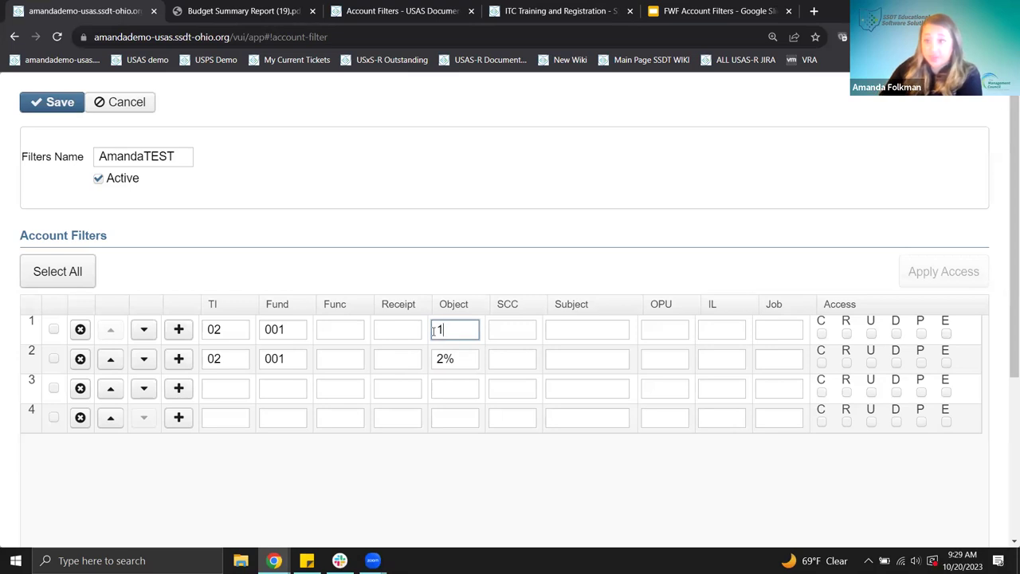
pyautogui.write('00')
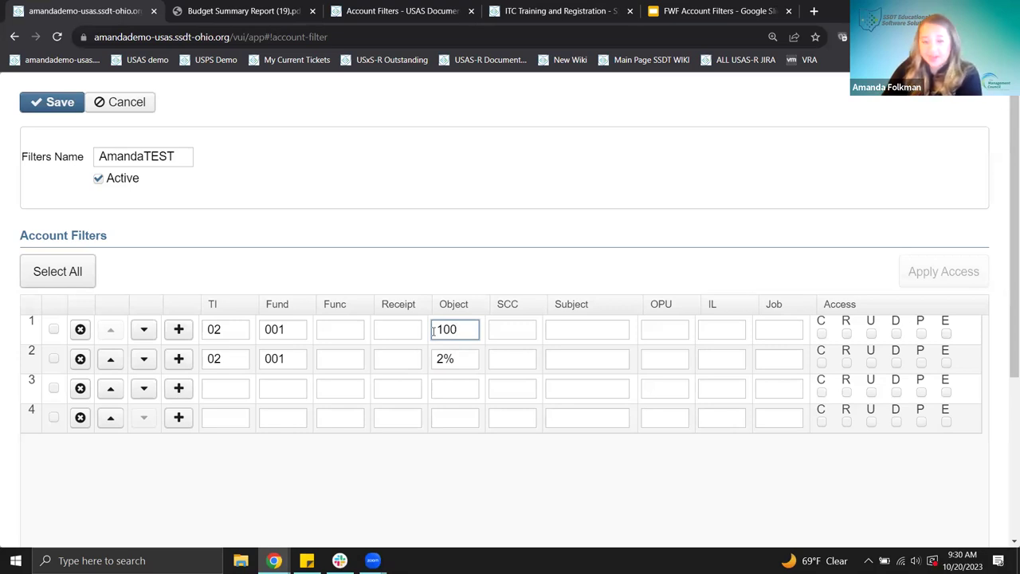
pyautogui.write('.')
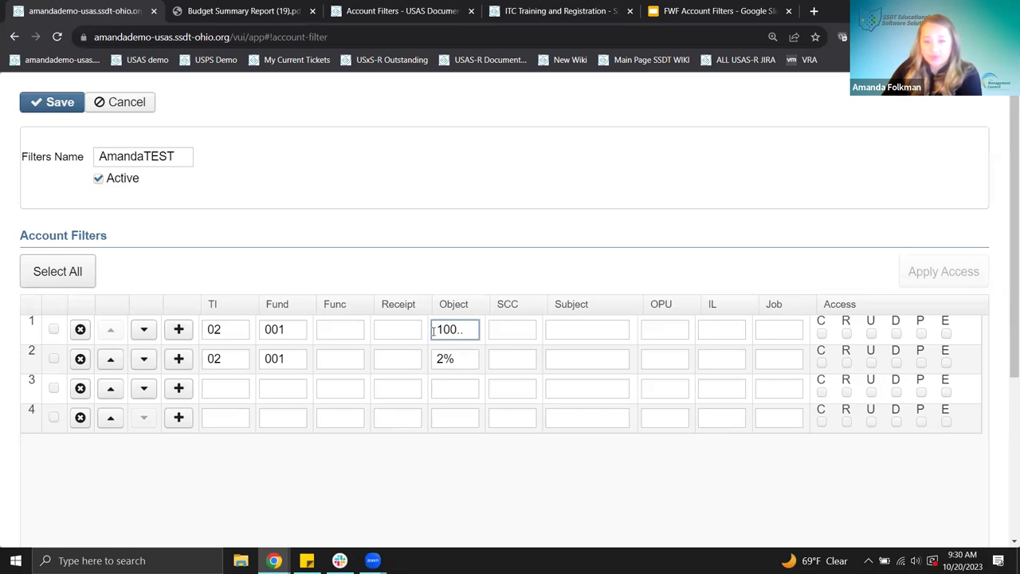
pyautogui.write('.199')
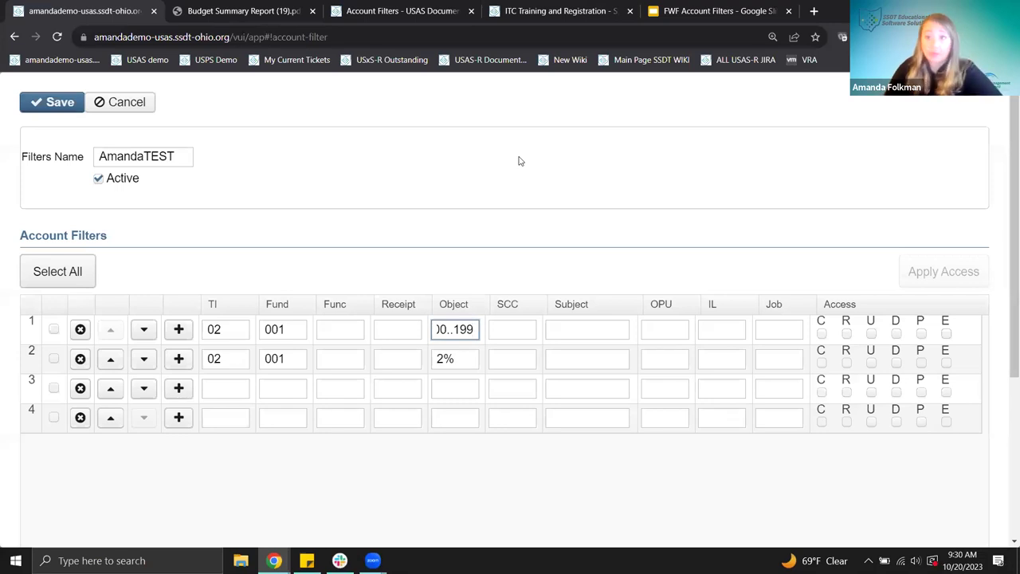
pyautogui.press('BackSpace')
pyautogui.press('BackSpace')
pyautogui.press('BackSpace')
pyautogui.press('BackSpace')
pyautogui.press('BackSpace')
pyautogui.press('BackSpace')
pyautogui.press('BackSpace')
pyautogui.press('BackSpace')
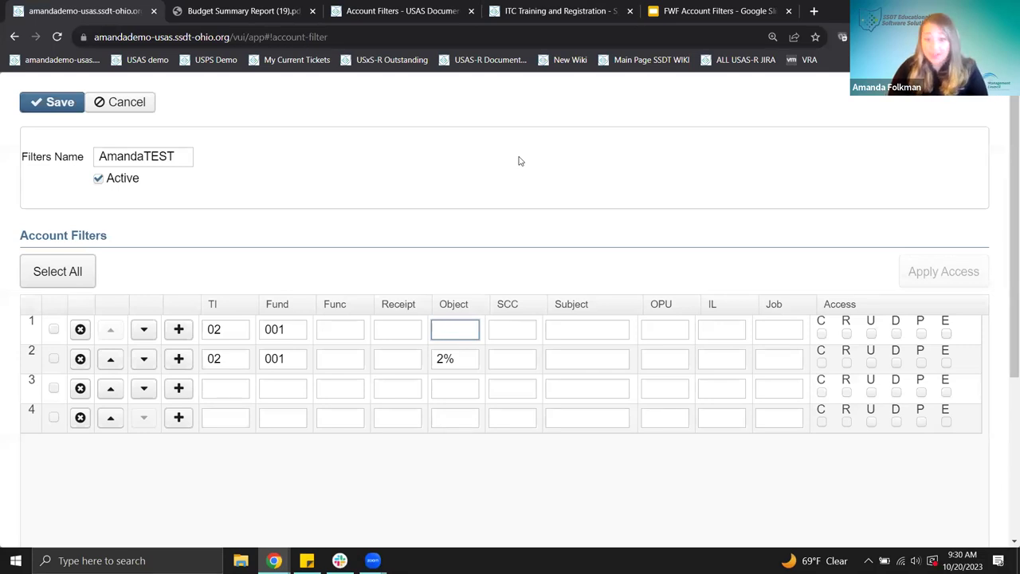
pyautogui.write('1')
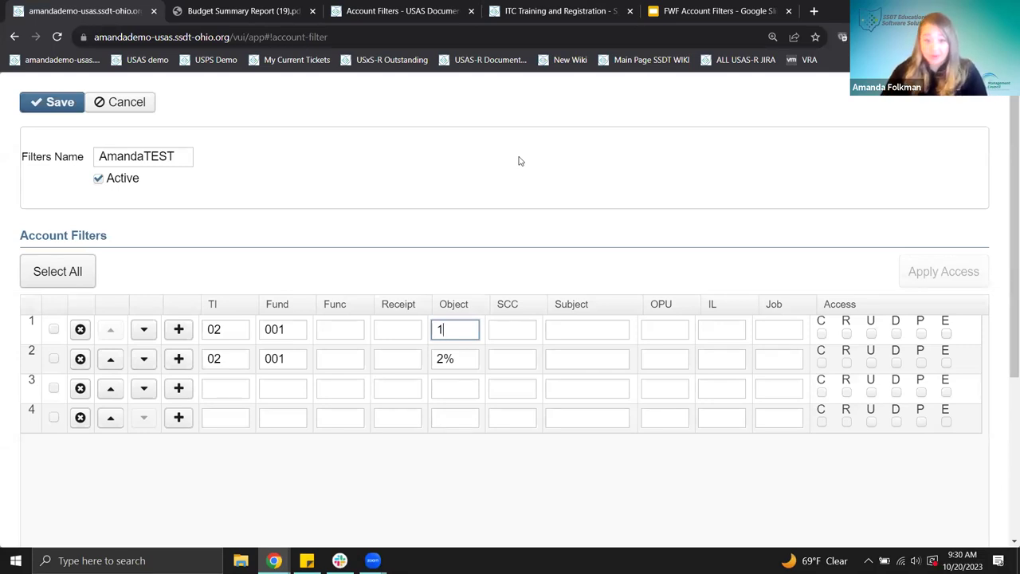
pyautogui.write('00..299')
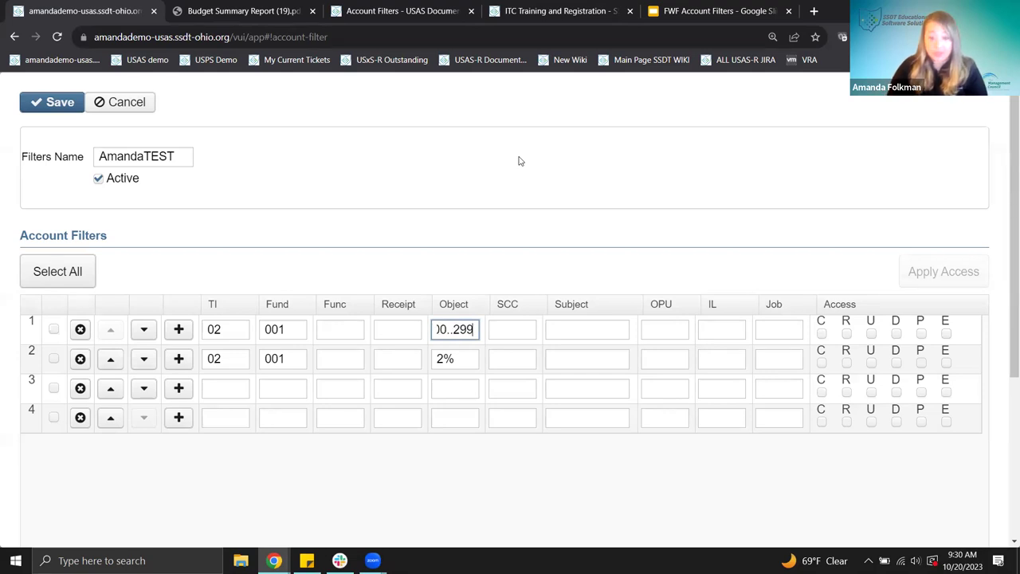
# Restore row 1's Object to 1%, keeping row 2 at 2%, and select row 3
pyautogui.click(460, 365)
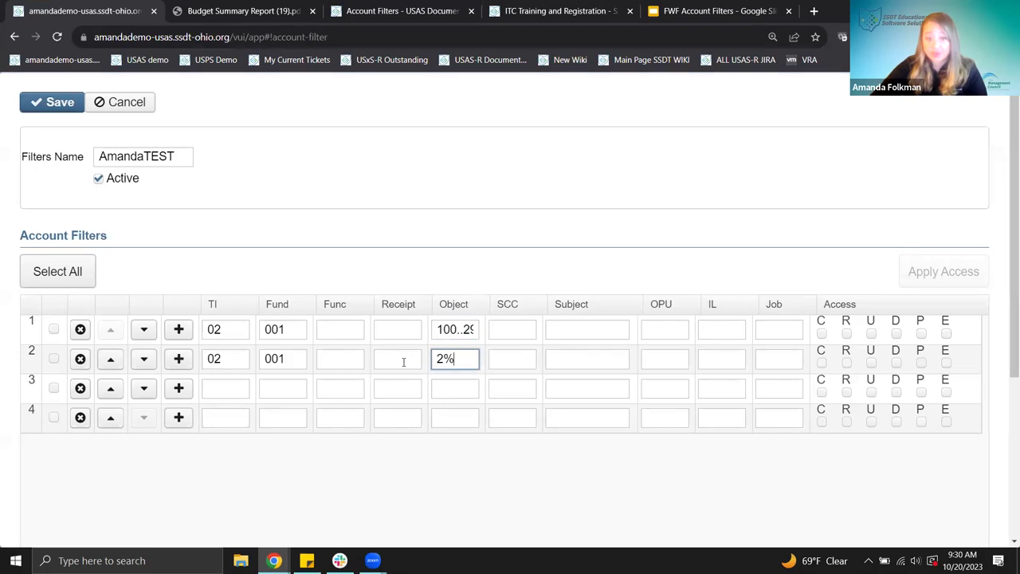
pyautogui.moveTo(472, 359); pyautogui.dragTo(387, 351)
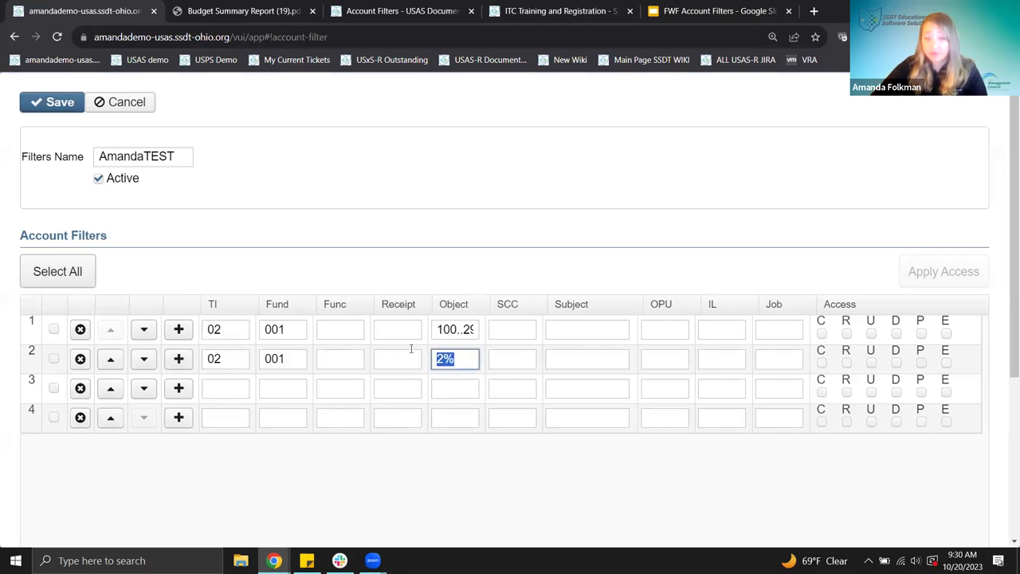
pyautogui.click(440, 331)
pyautogui.moveTo(440, 331); pyautogui.dragTo(480, 336)
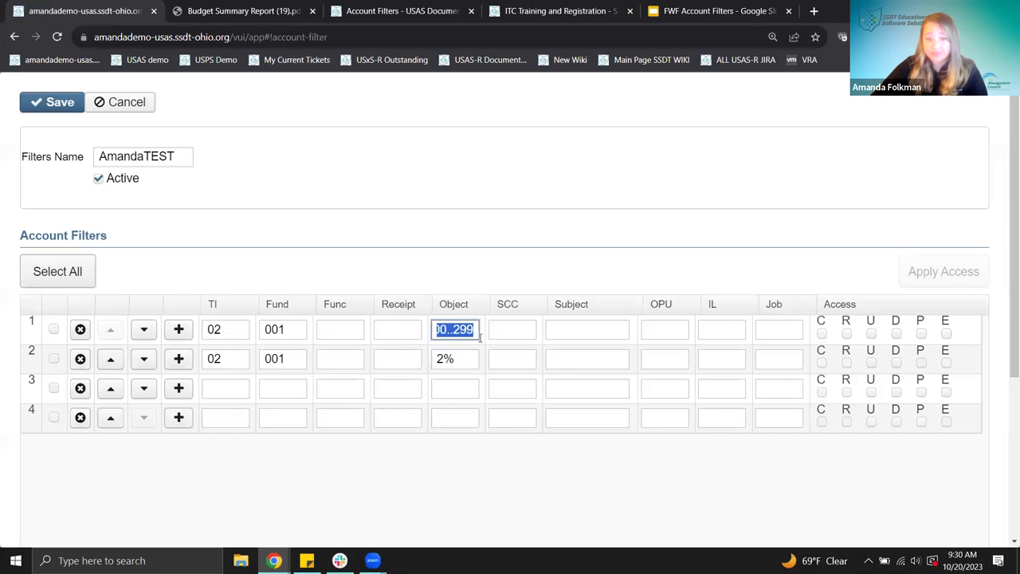
pyautogui.write('1')
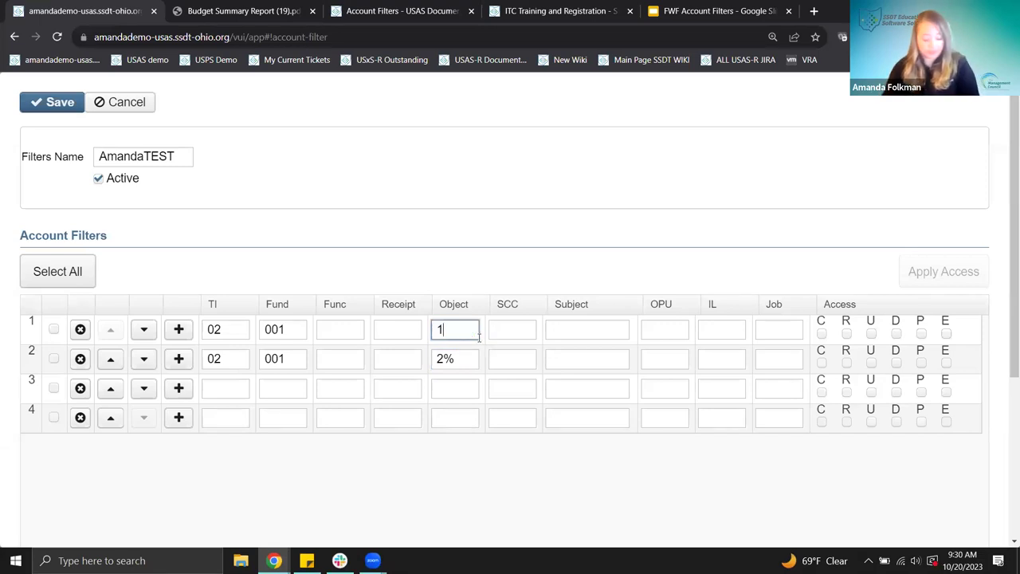
pyautogui.write('%')
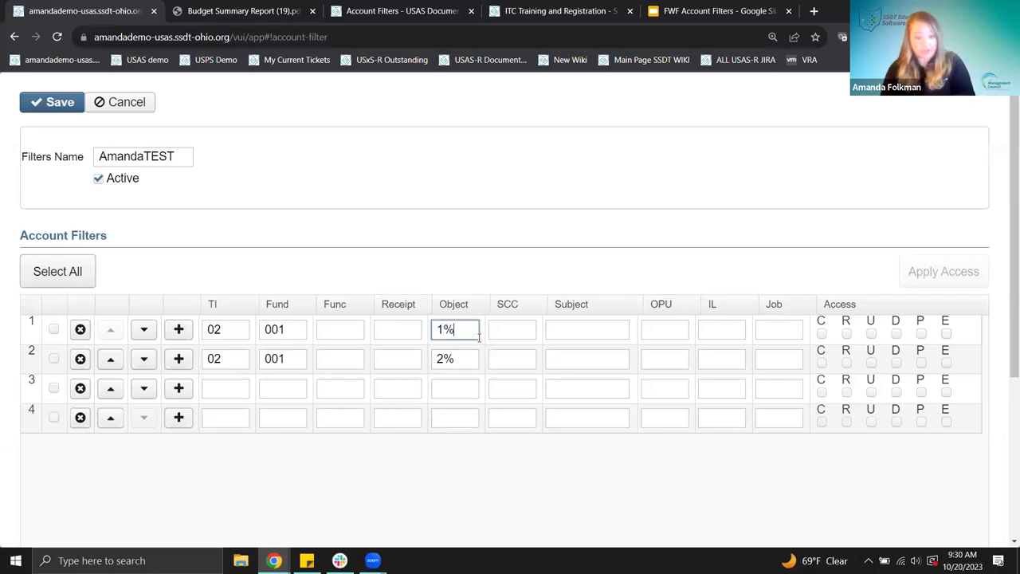
pyautogui.click(522, 403)
pyautogui.click(511, 388)
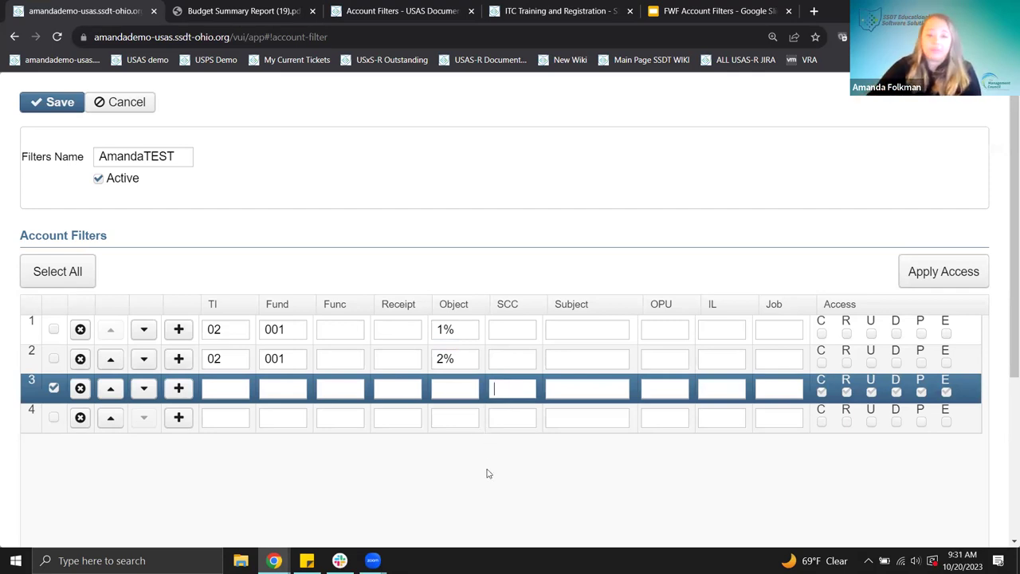
# Give row 3 TI 02 and Fund 28%
pyautogui.click(248, 387)
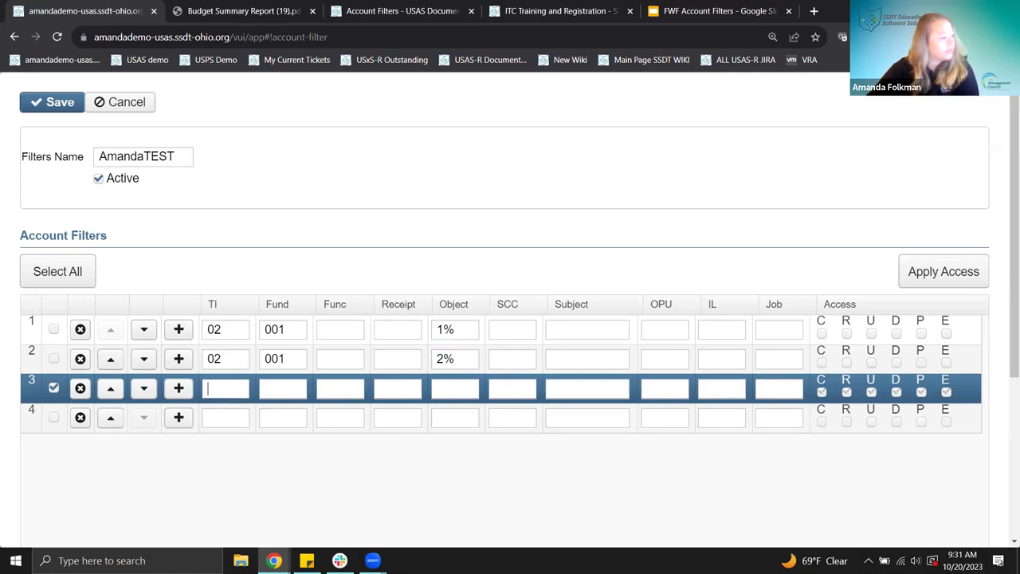
pyautogui.write('02')
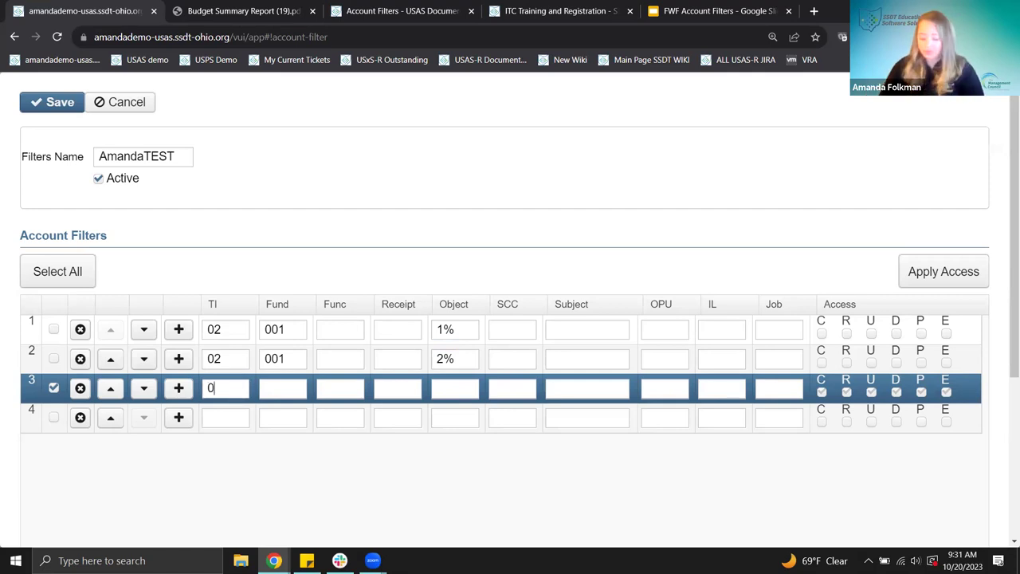
pyautogui.click(283, 388)
pyautogui.write('28')
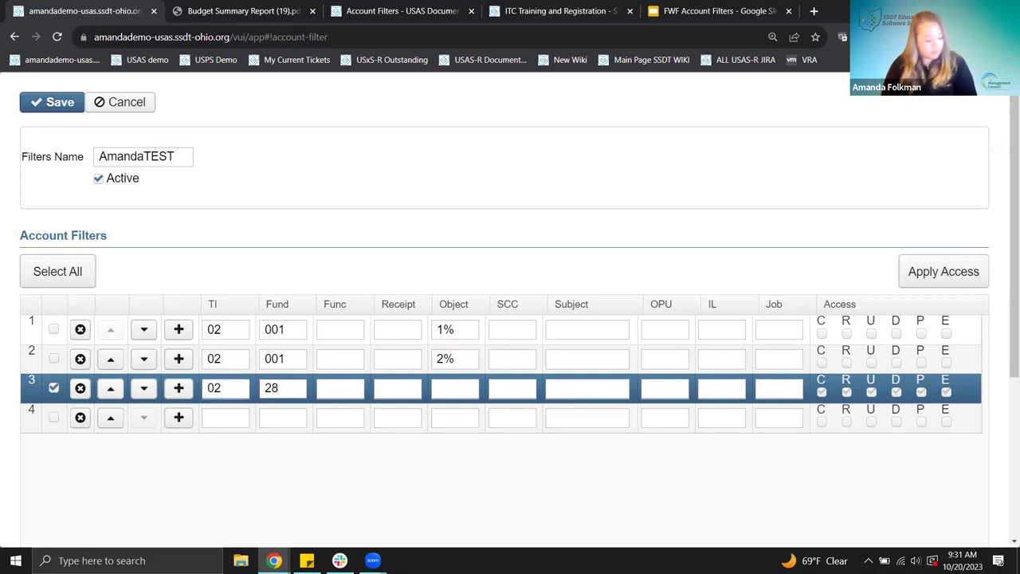
pyautogui.write('%')
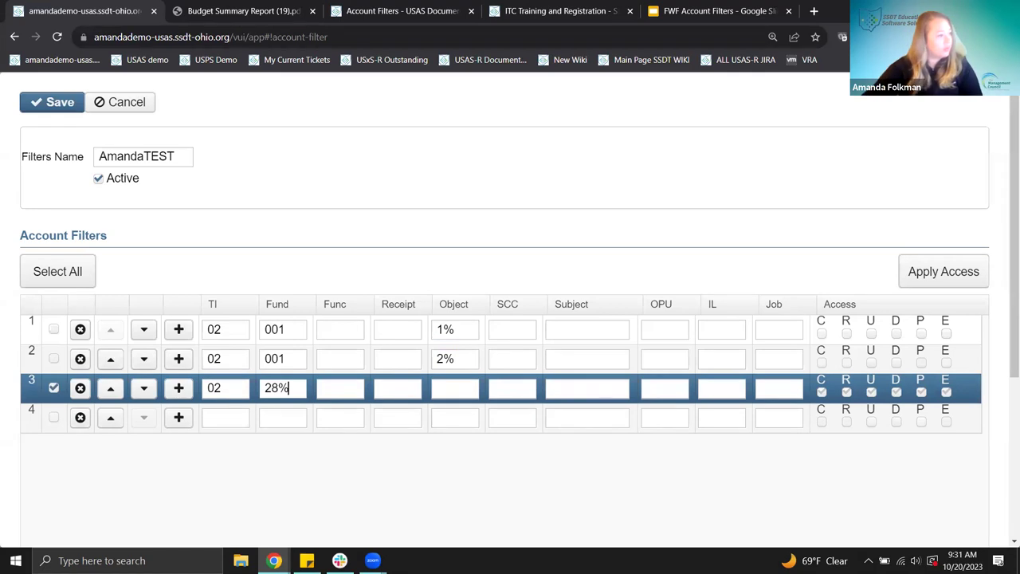
# Give row 4 TI 02 and SCC 9394, and add a fifth row below it
pyautogui.click(522, 422)
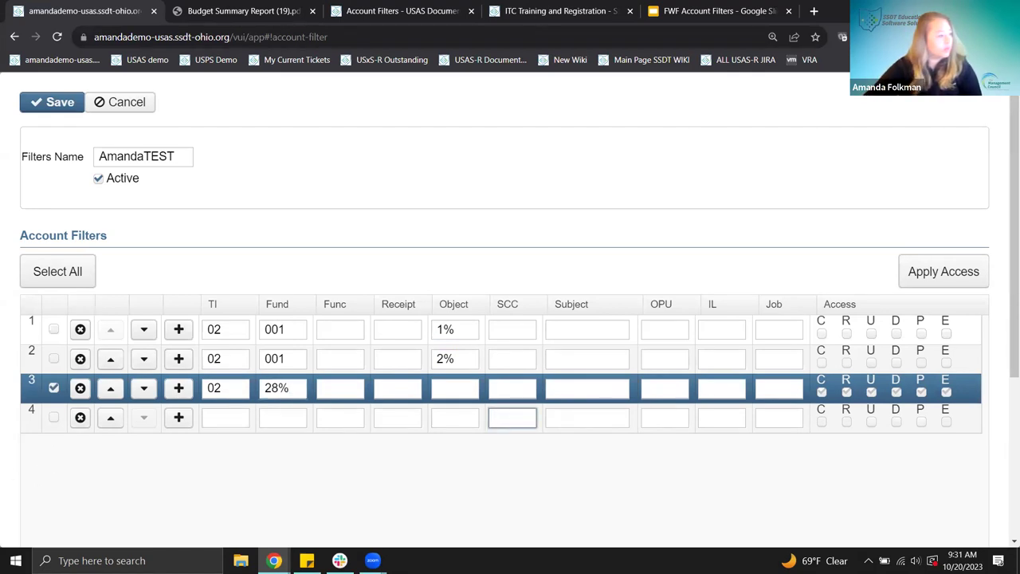
pyautogui.click(224, 420)
pyautogui.write('02')
pyautogui.press('Tab')
pyautogui.press('Tab')
pyautogui.press('Tab')
pyautogui.press('Tab')
pyautogui.press('Tab')
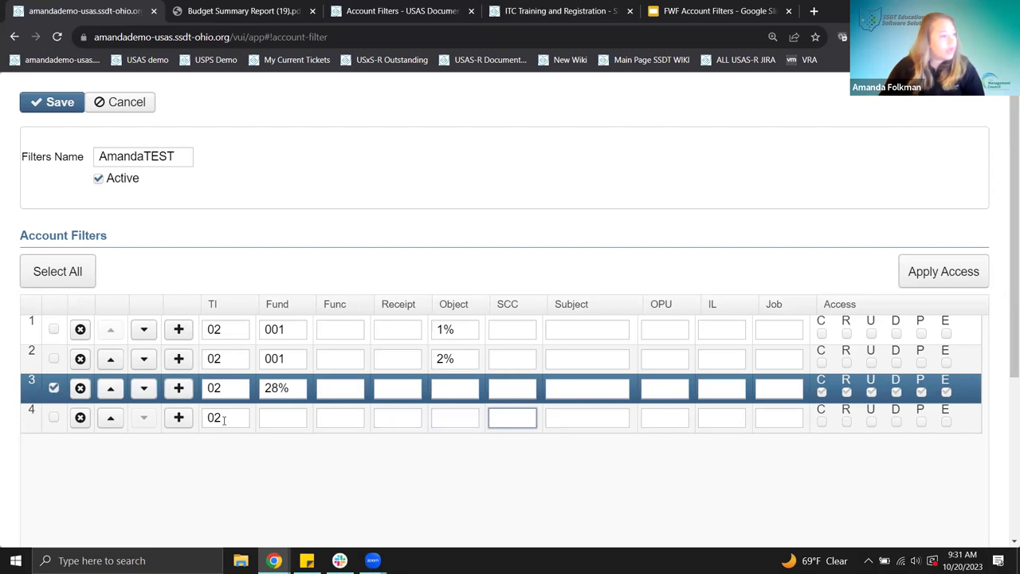
pyautogui.write('9394')
pyautogui.click(613, 420)
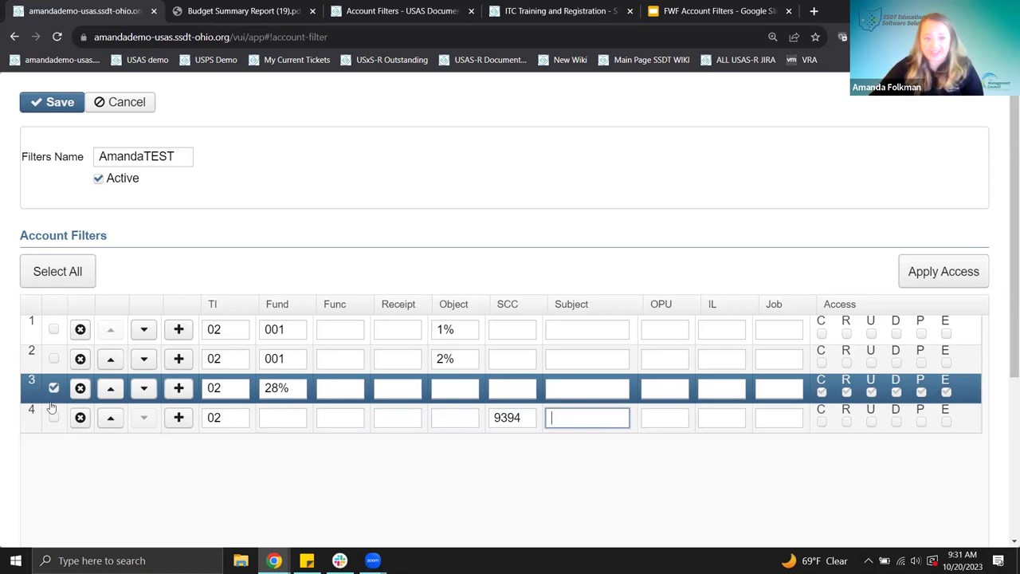
pyautogui.click(177, 422)
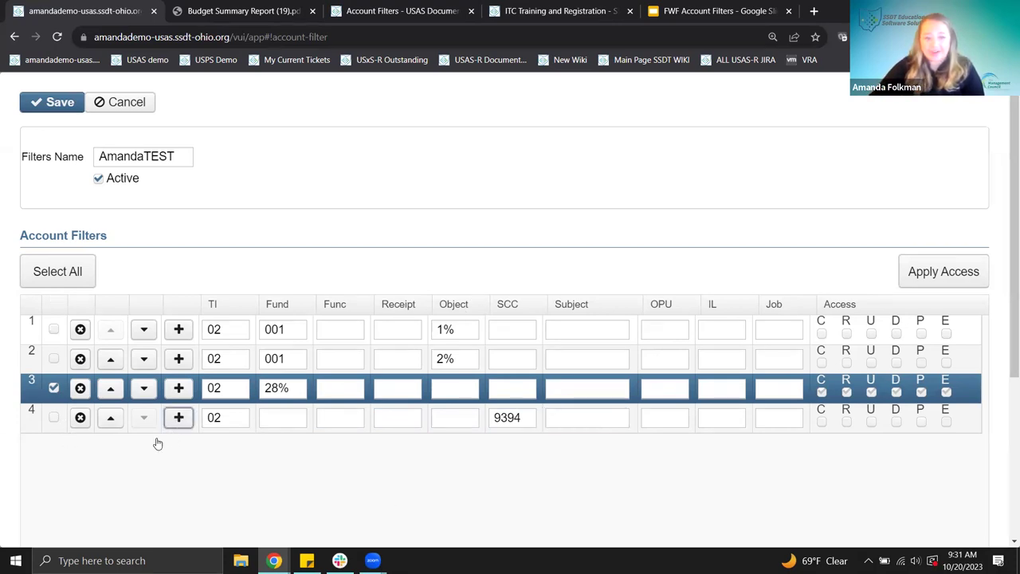
pyautogui.click(529, 417)
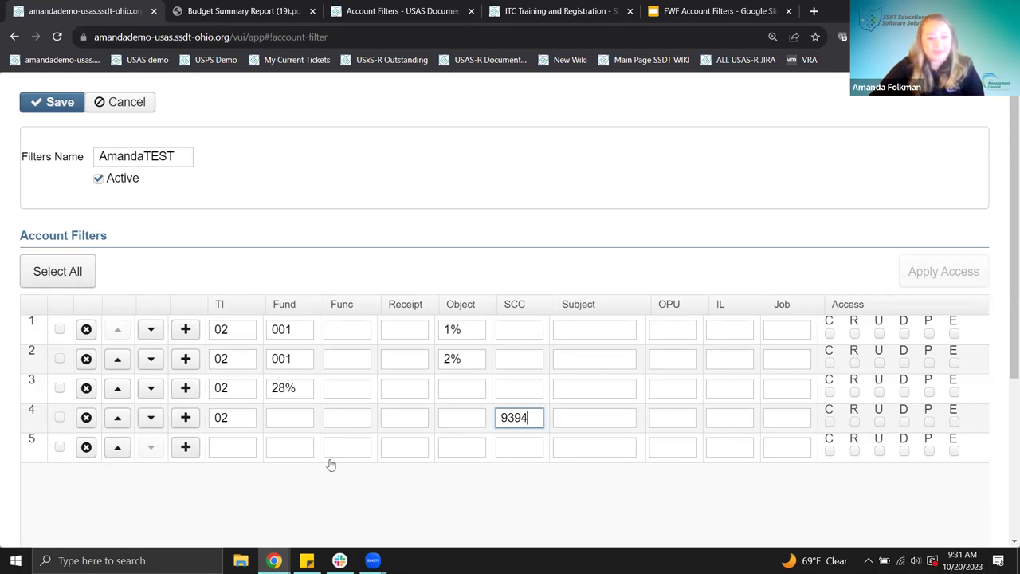
# Add row 5 with TI 02 and move row 3's 28% from Fund to Func
pyautogui.click(184, 449)
pyautogui.click(227, 449)
pyautogui.write('02')
pyautogui.press('Tab')
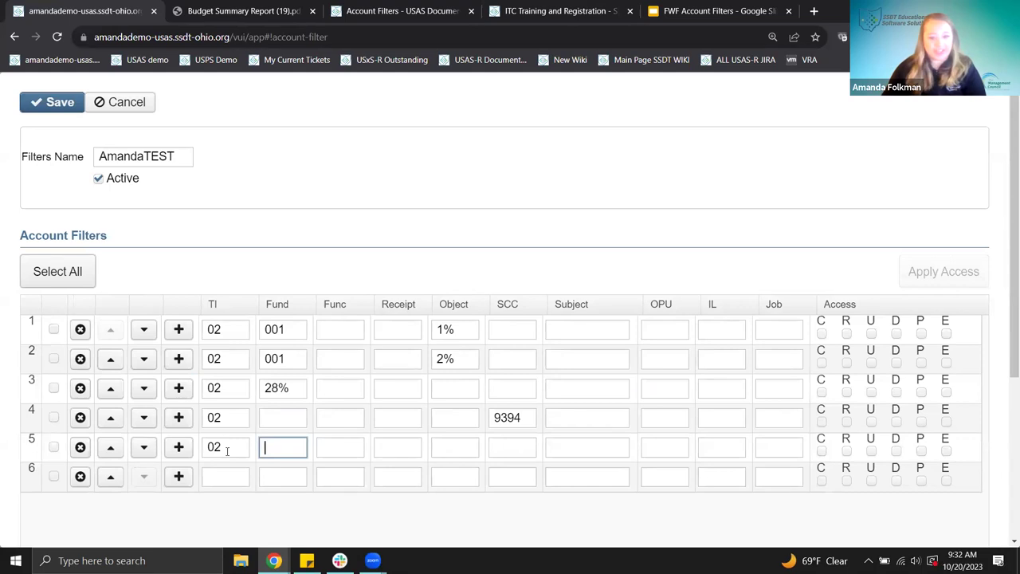
pyautogui.moveTo(295, 388); pyautogui.dragTo(264, 389)
pyautogui.press('BackSpace')
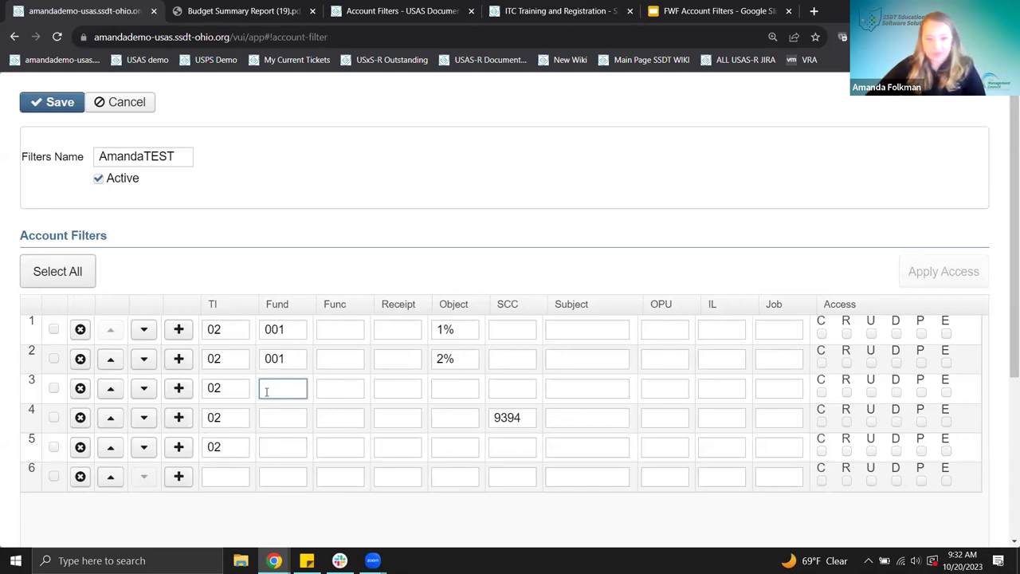
pyautogui.click(326, 388)
pyautogui.write('28%')
# Give row 5 Func 2750 and fill row 6 with TI 02 and Fund 001
pyautogui.click(345, 447)
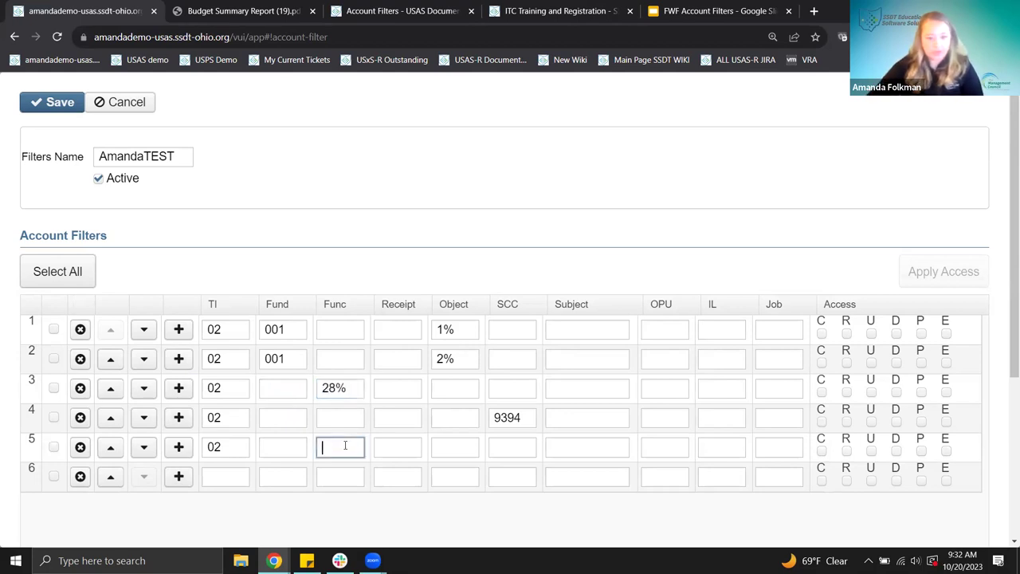
pyautogui.write('2')
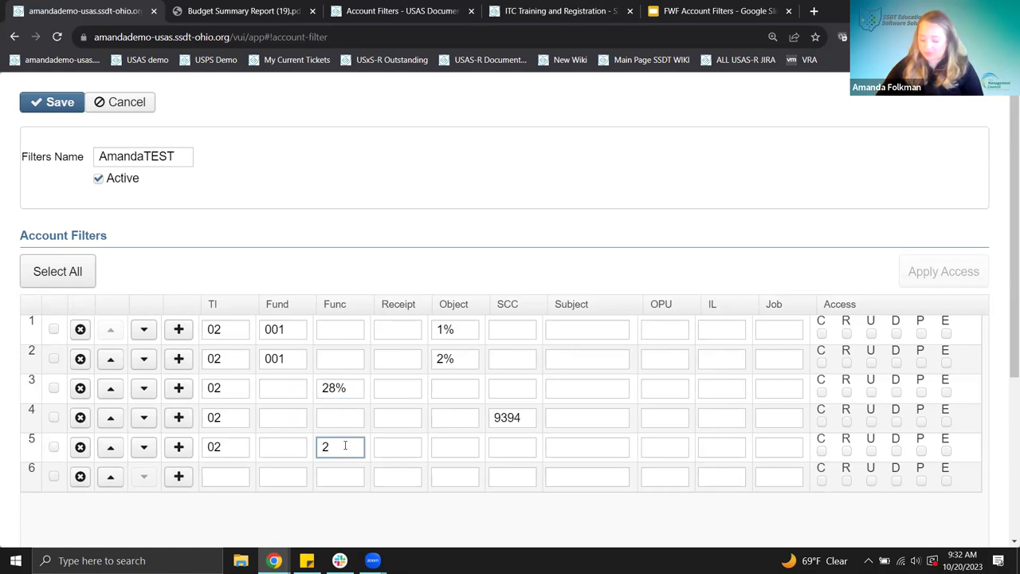
pyautogui.write('750')
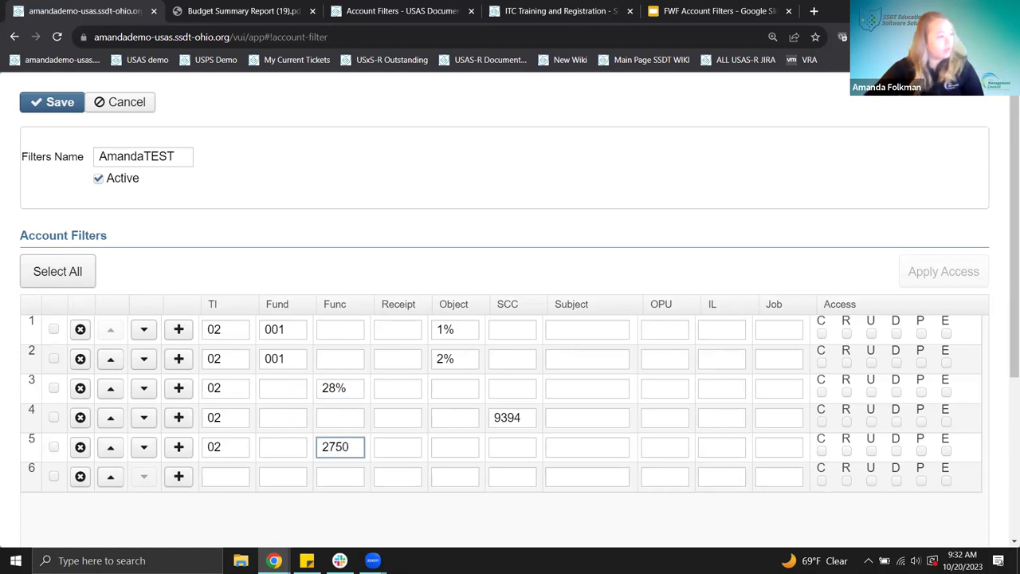
pyautogui.click(215, 479)
pyautogui.write('2')
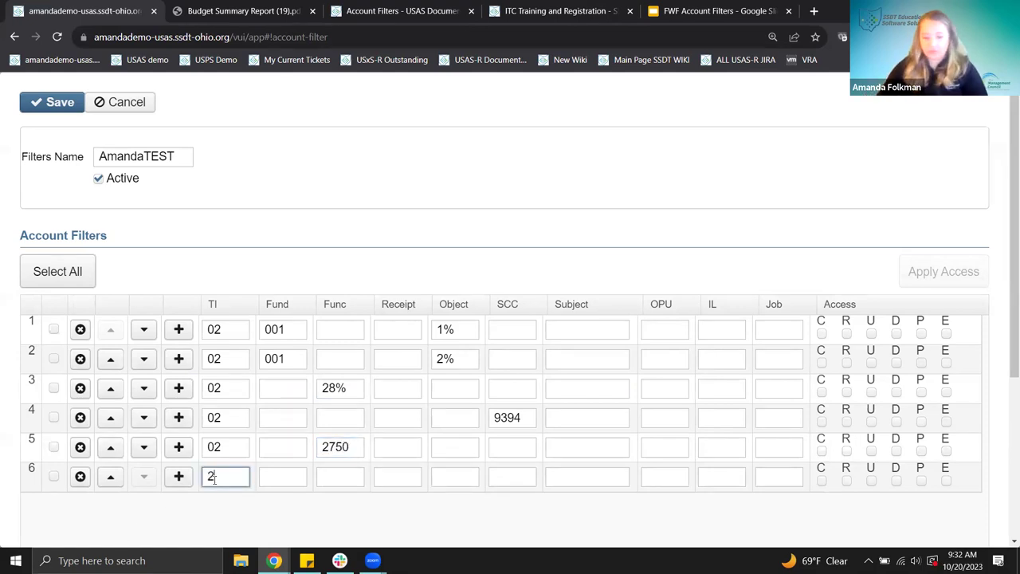
pyautogui.press('BackSpace')
pyautogui.write('02')
pyautogui.press('Tab')
pyautogui.write('001')
# Add a seventh filter row and enter TI 03
pyautogui.click(174, 485)
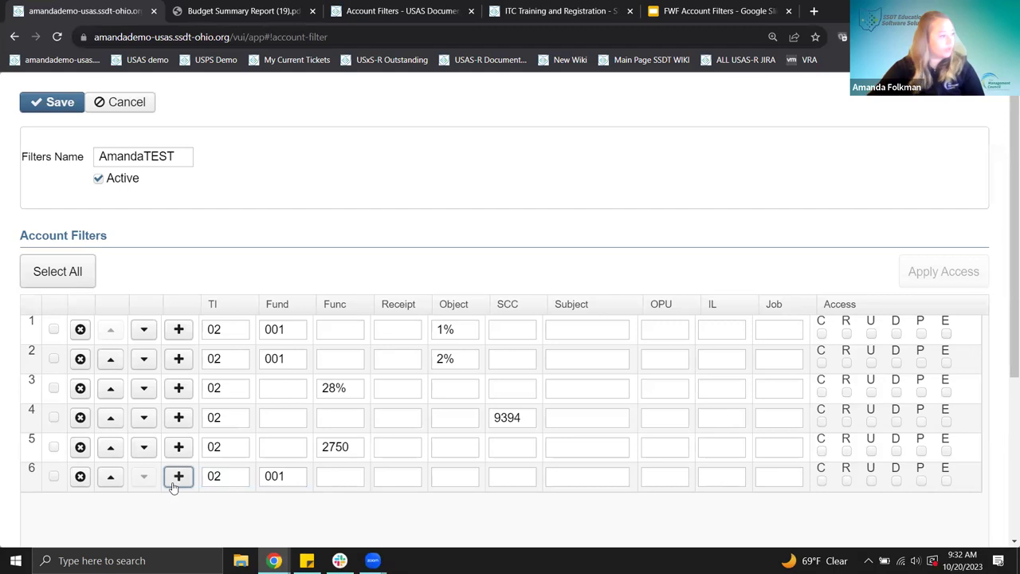
pyautogui.write('03')
pyautogui.press('Tab')
pyautogui.write('001')
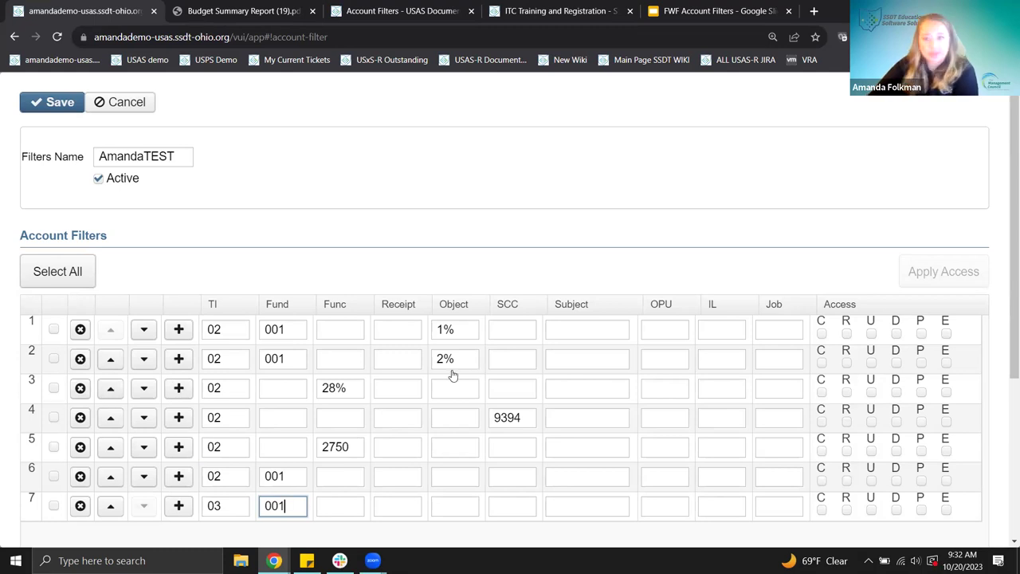
pyautogui.scroll(-2, 641, 239)
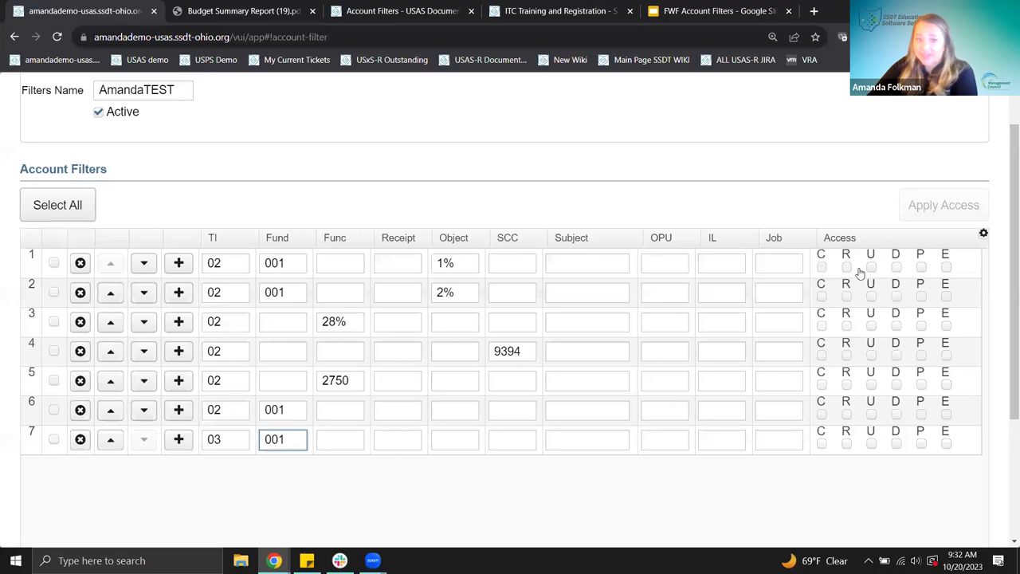
pyautogui.scroll(1, 850, 271)
pyautogui.scroll(-1, 749, 362)
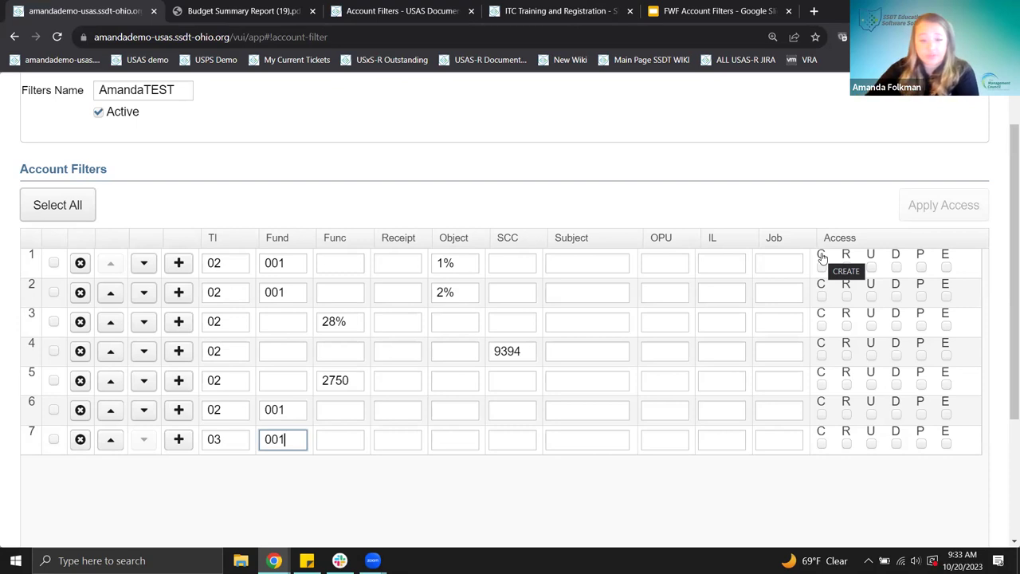
# Point out row 3's TI 02 and Func 28% values, then switch to the FWF Account Filters slides
pyautogui.doubleClick(217, 321)
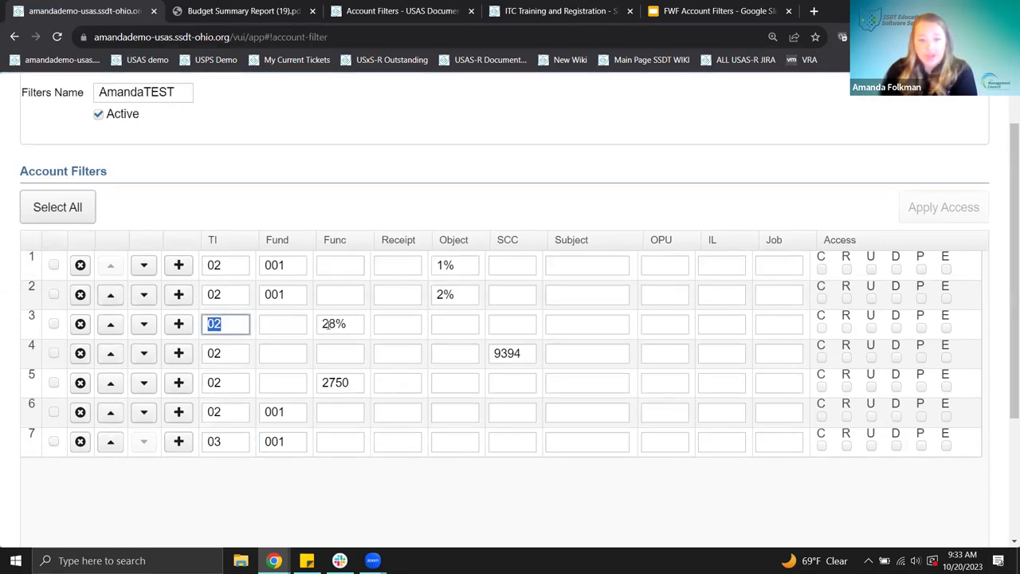
pyautogui.doubleClick(332, 324)
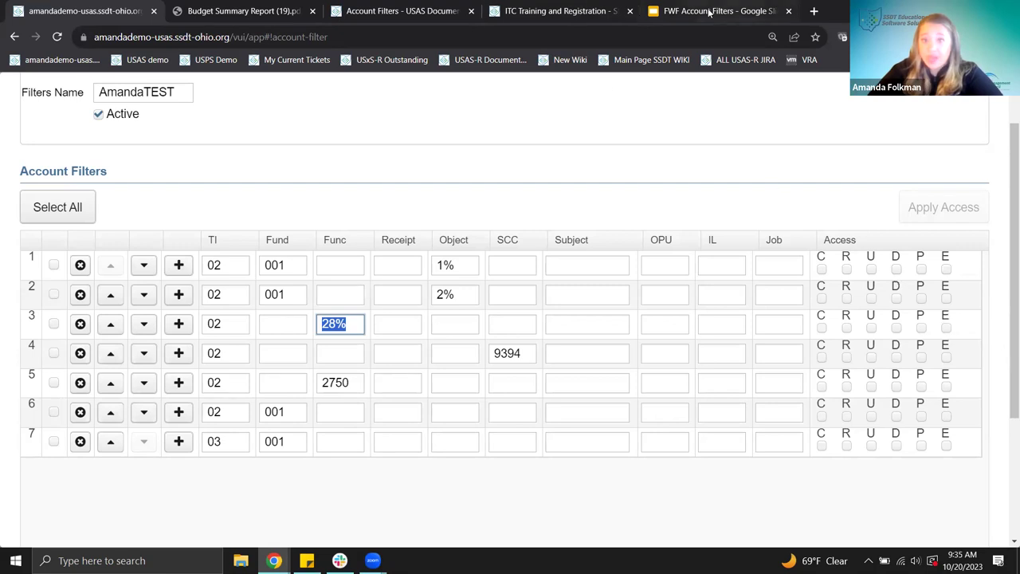
pyautogui.hotkey('ctrl', 'shift', 'Tab')
# Review slide 8 on access codes, then return to the AmandaTEST filter editor in USAS-R
pyautogui.scroll(-1, 102, 410)
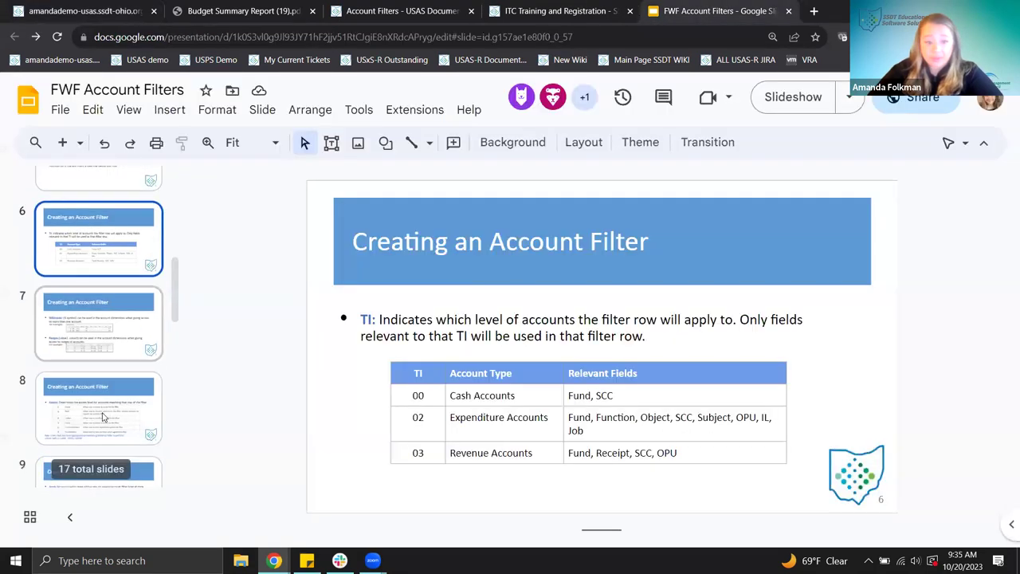
pyautogui.click(102, 407)
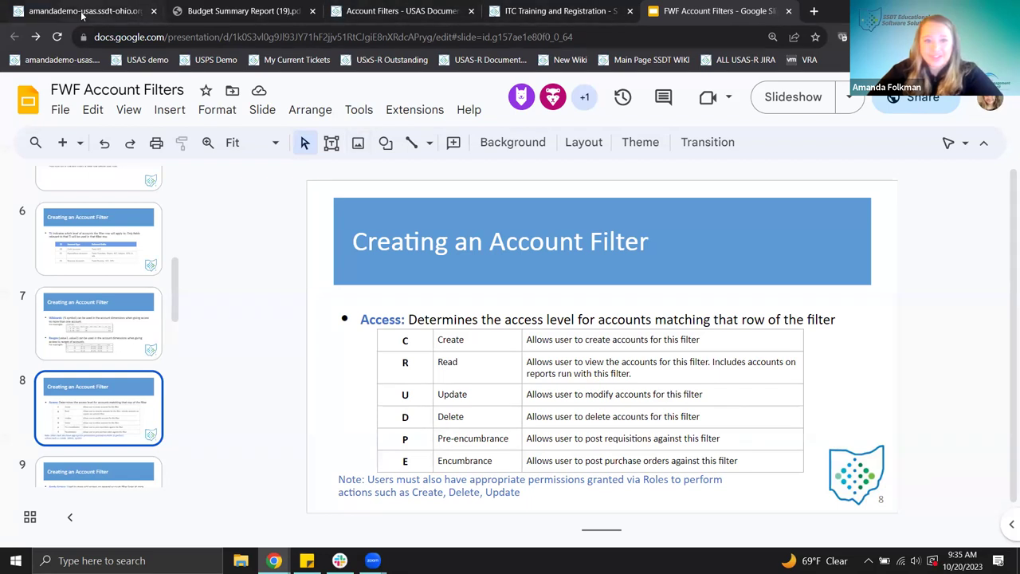
pyautogui.click(84, 15)
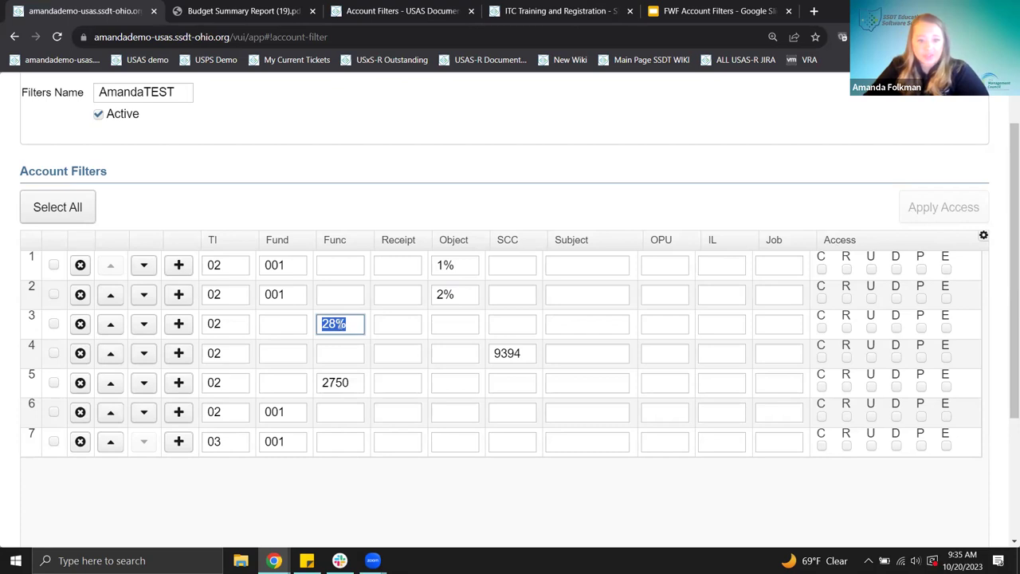
# Select AmandaTEST filter rows 3–7, excluding rows 1 and 2, for mass access assignment
pyautogui.click(348, 325)
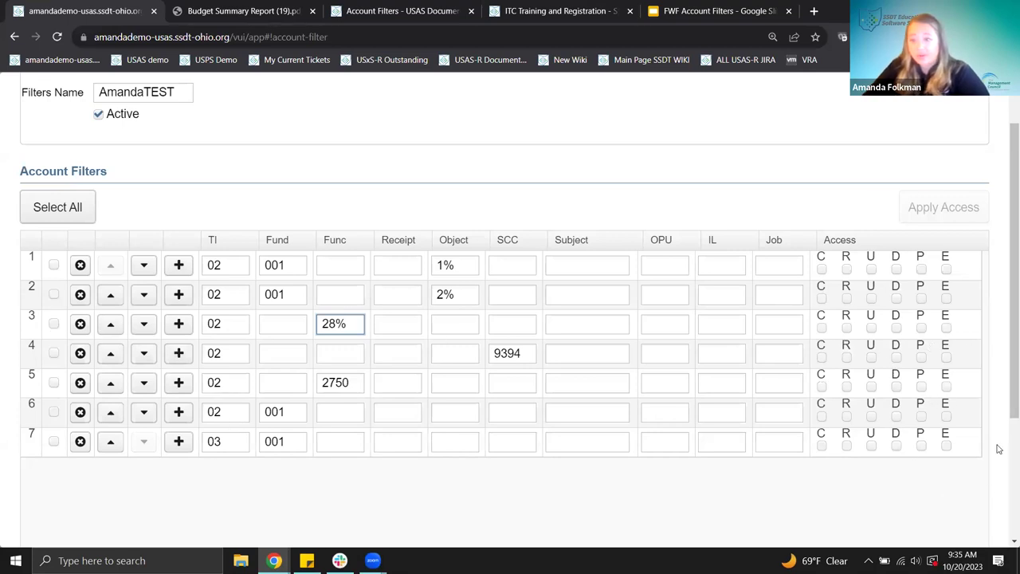
pyautogui.scroll(1, 64, 255)
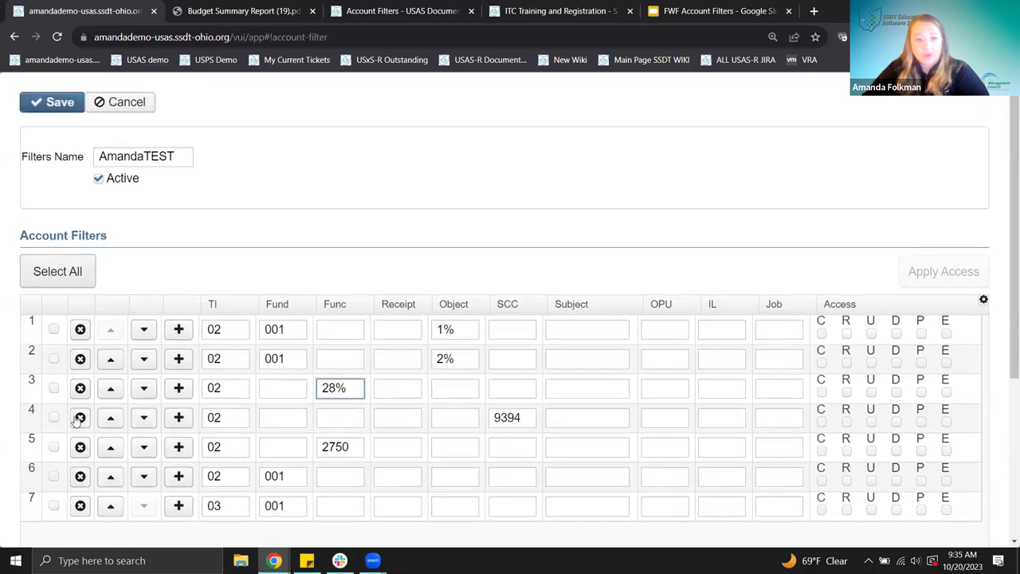
pyautogui.scroll(-1, 73, 271)
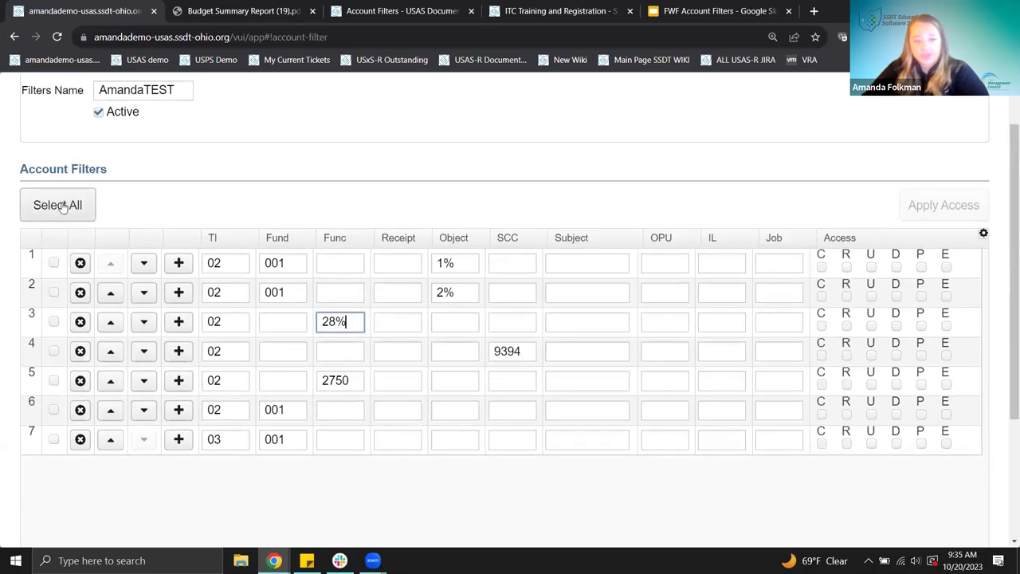
pyautogui.click(58, 206)
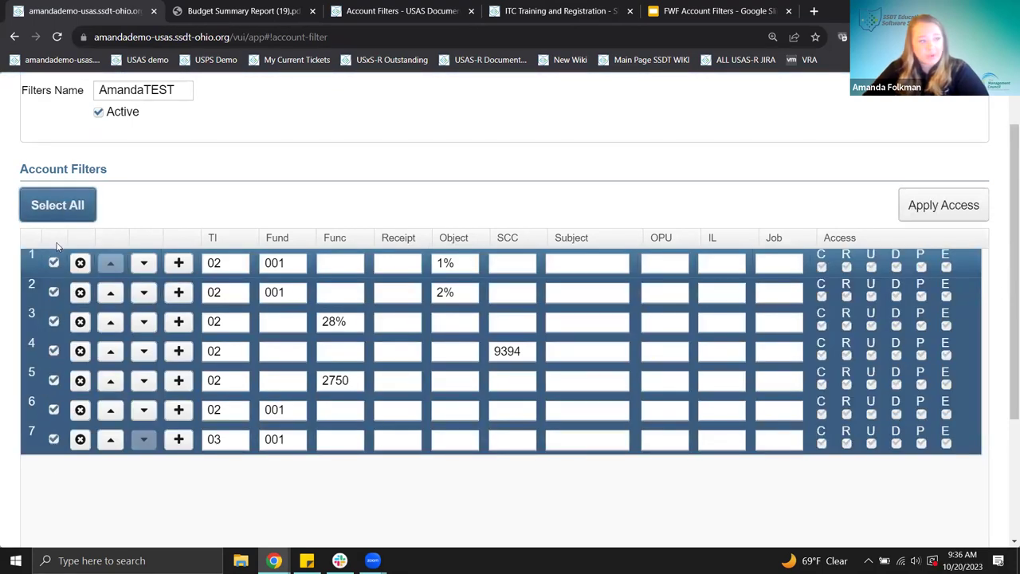
pyautogui.click(54, 263)
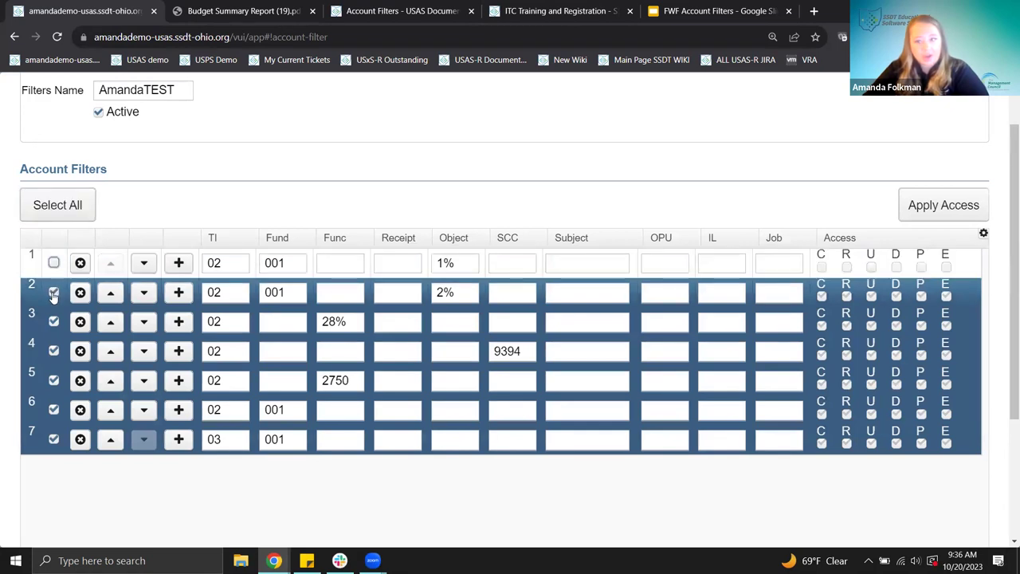
pyautogui.click(53, 293)
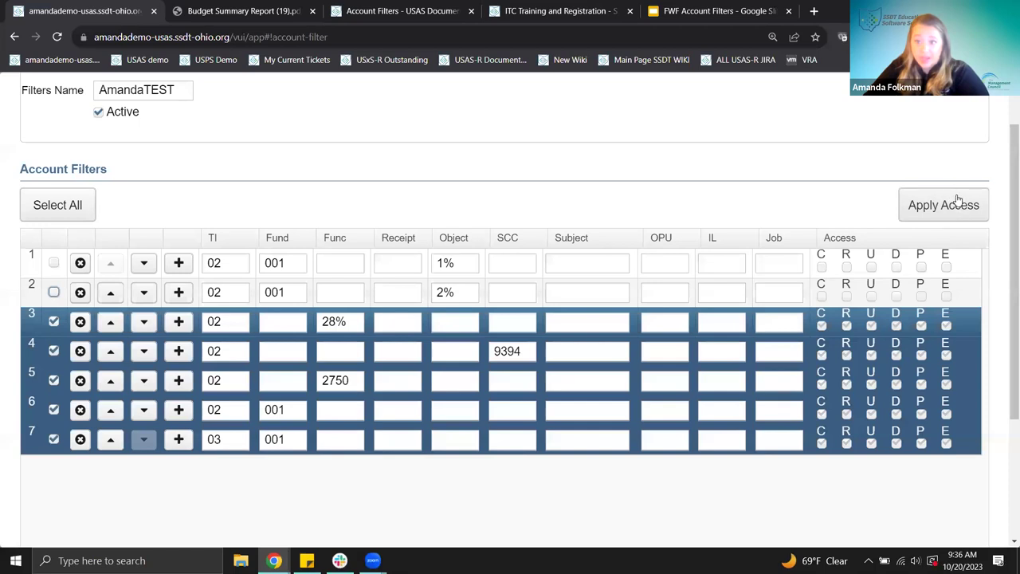
pyautogui.click(945, 205)
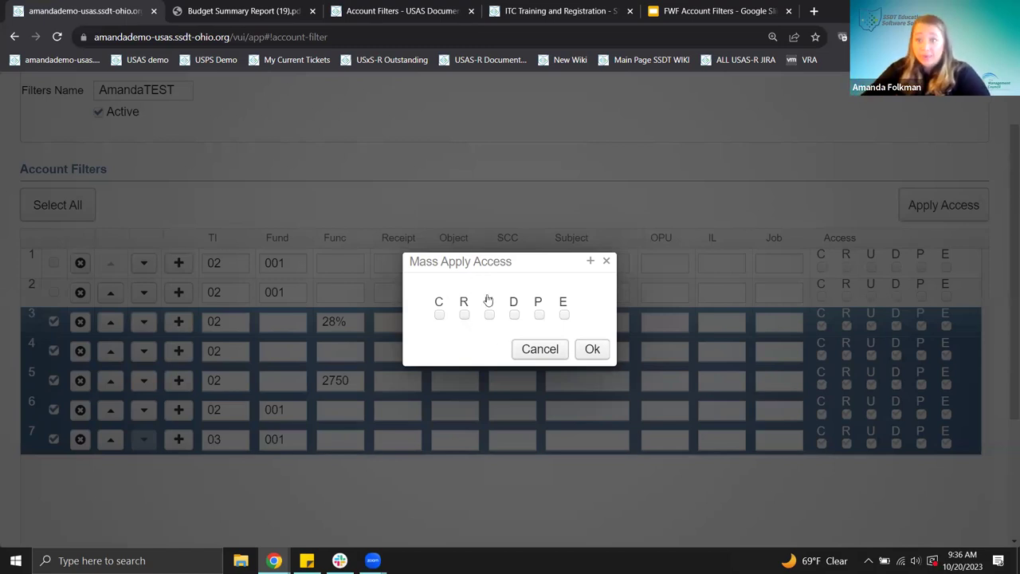
# Apply Read (R) and Pre-encumbrance (P) access to the selected rows 3–7
pyautogui.click(464, 315)
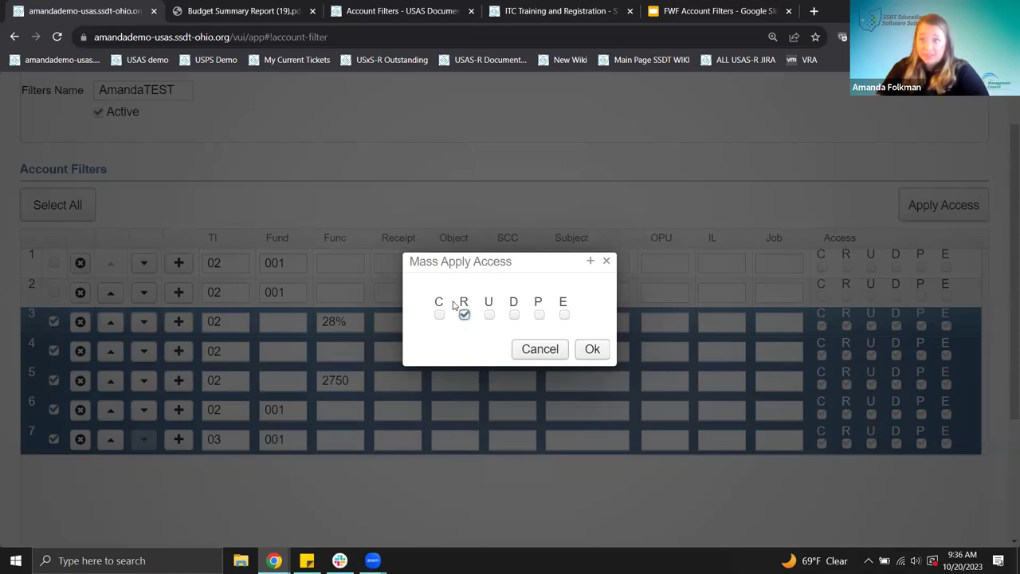
pyautogui.click(539, 316)
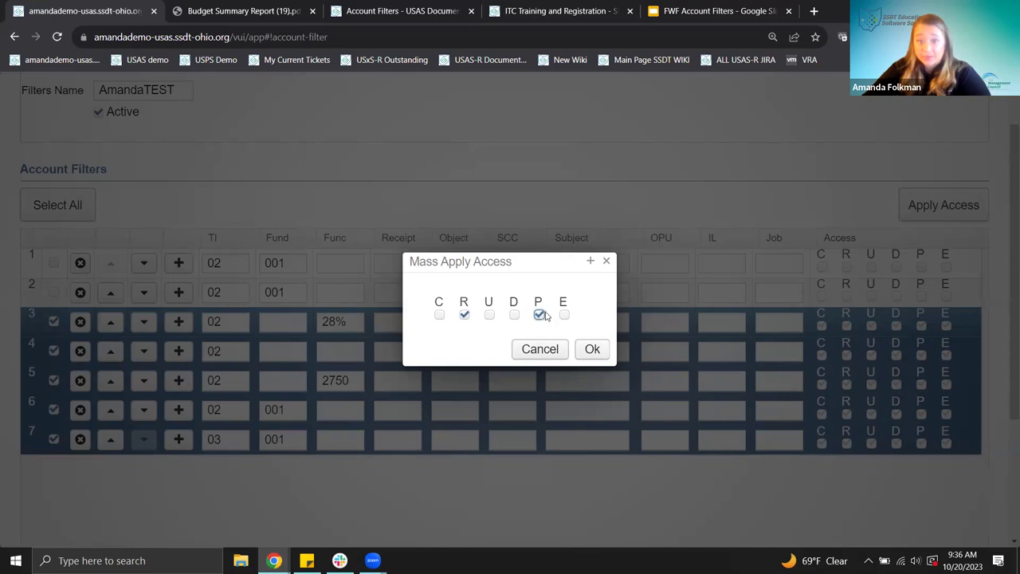
pyautogui.click(593, 351)
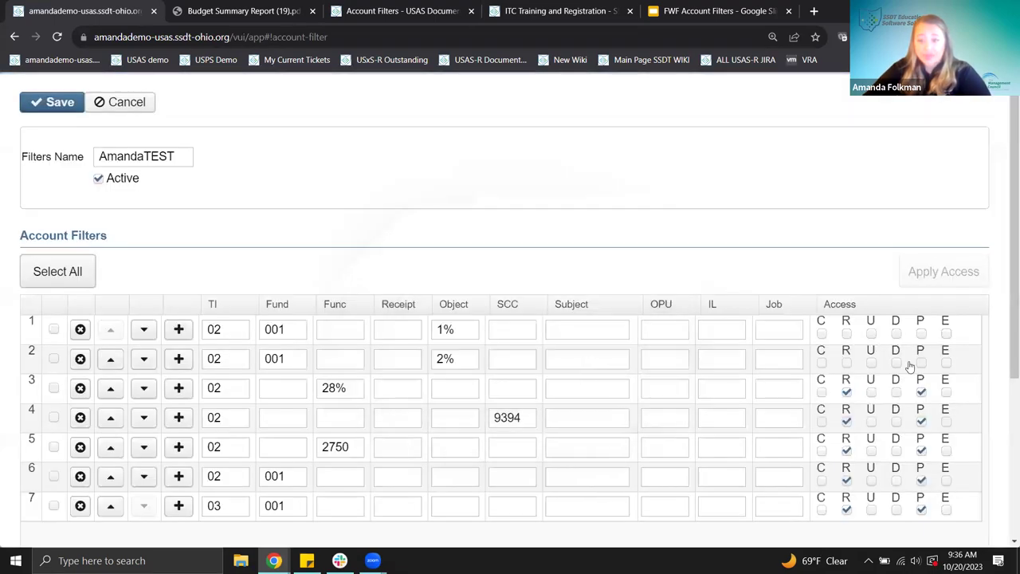
pyautogui.scroll(-3, 911, 367)
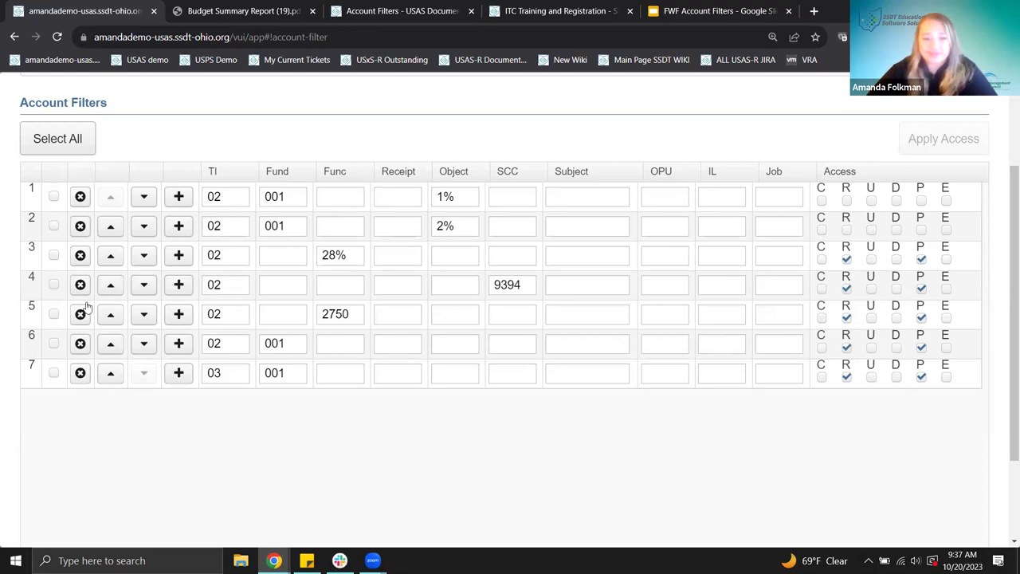
# Drop Pre-encumbrance from rows 7 and 6, then review rows 1–2 (TI 02, Fund 001, Objects 1%, 2%)
pyautogui.click(921, 376)
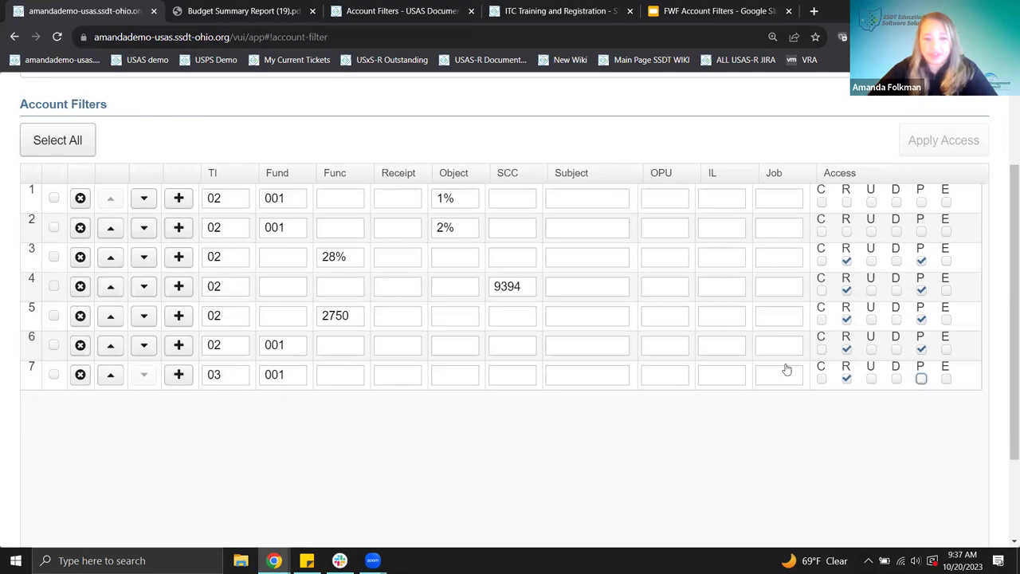
pyautogui.click(922, 348)
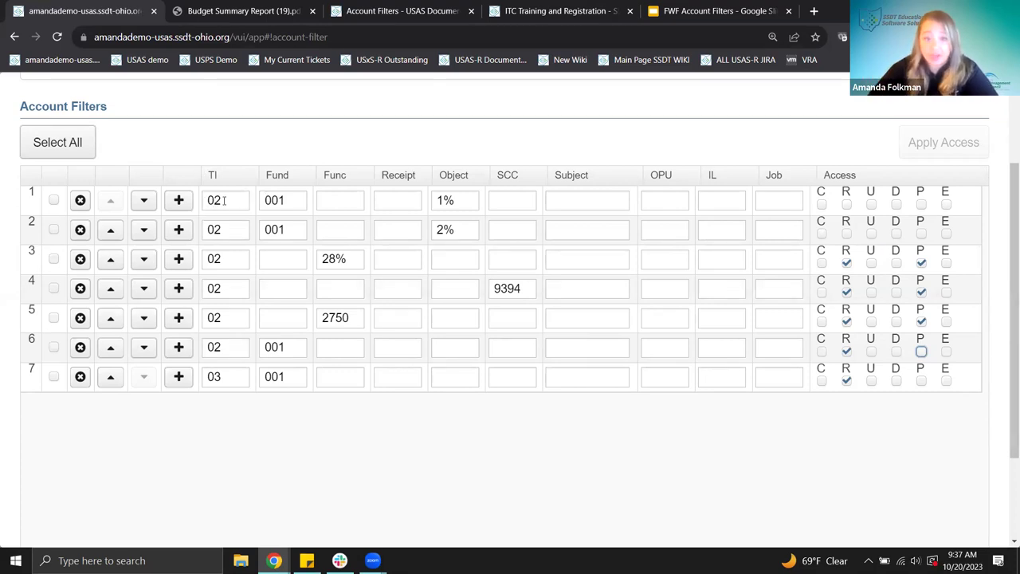
pyautogui.doubleClick(265, 200)
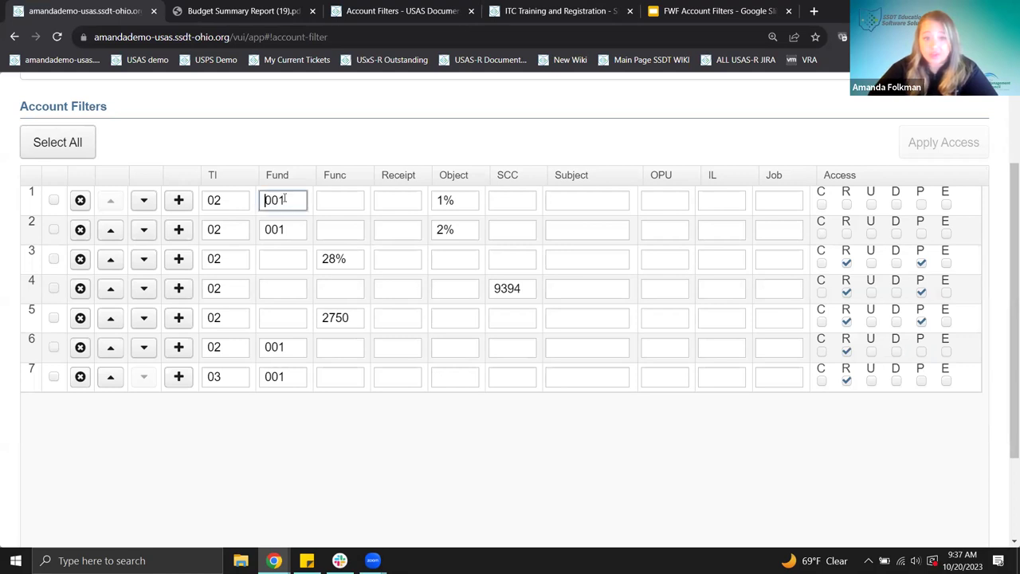
pyautogui.click(443, 200)
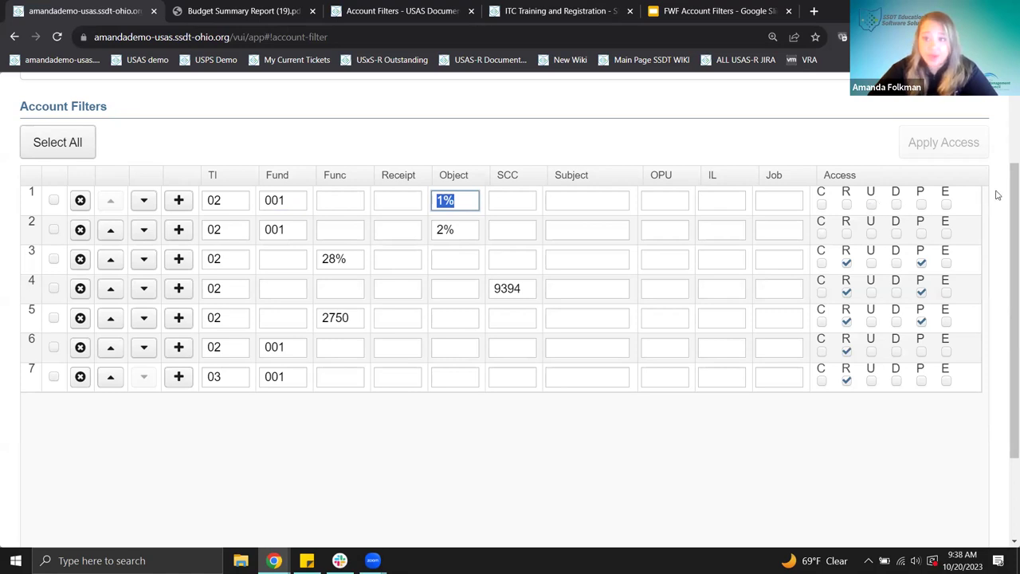
pyautogui.click(224, 230)
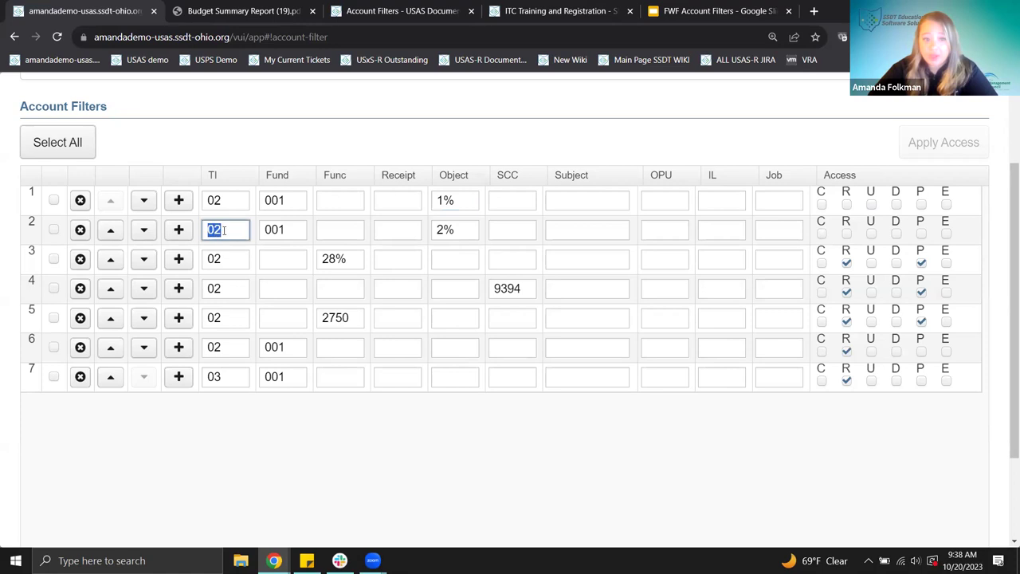
pyautogui.click(276, 229)
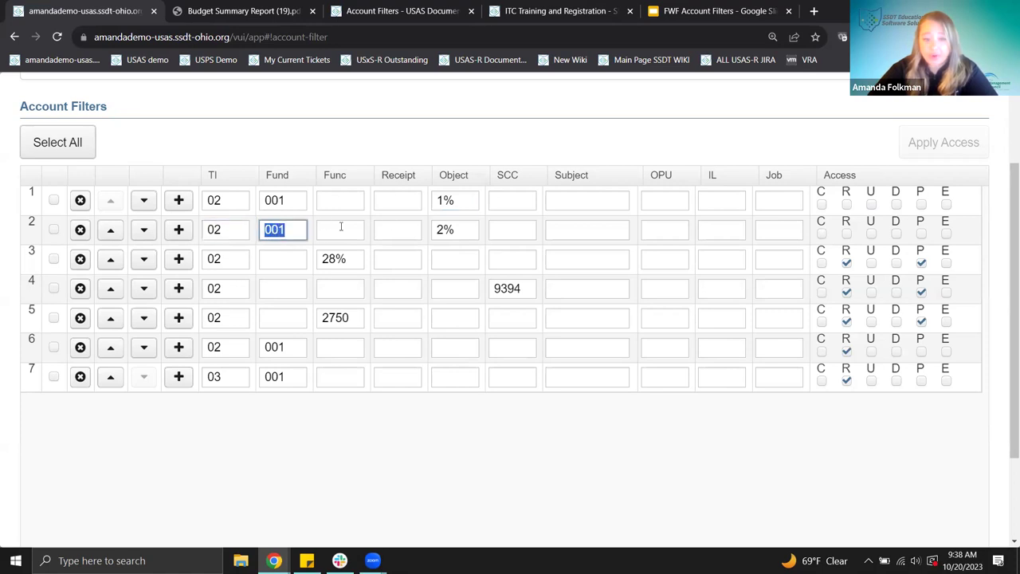
pyautogui.click(440, 231)
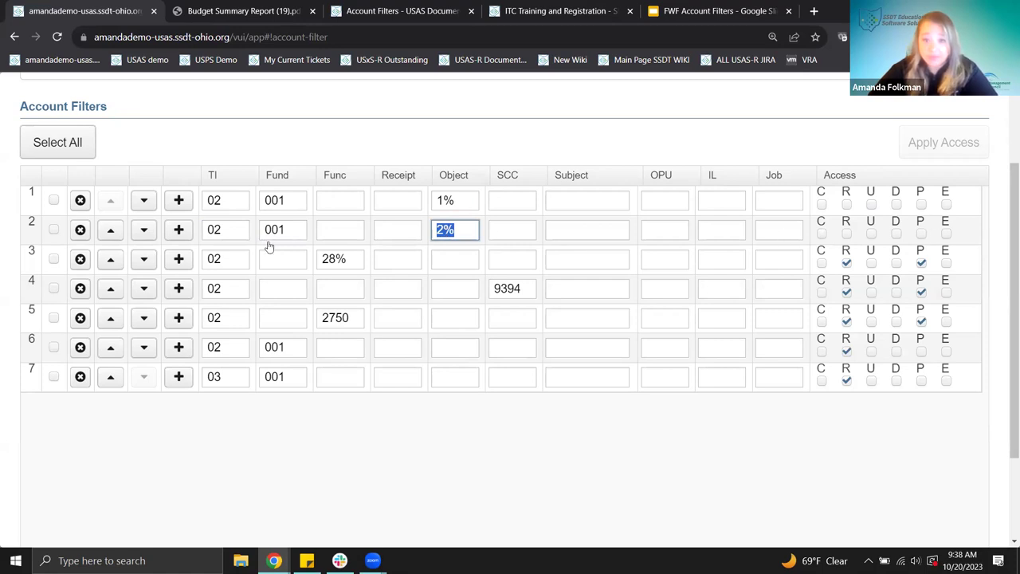
# Review row 3's TI value and save the AmandaTEST filter
pyautogui.click(224, 261)
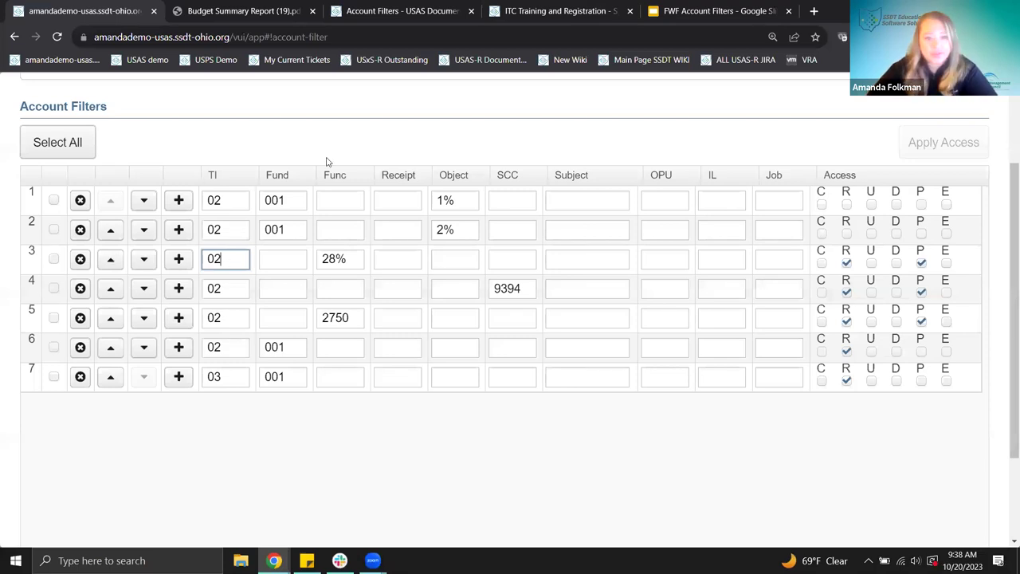
pyautogui.scroll(2, 330, 163)
pyautogui.click(58, 104)
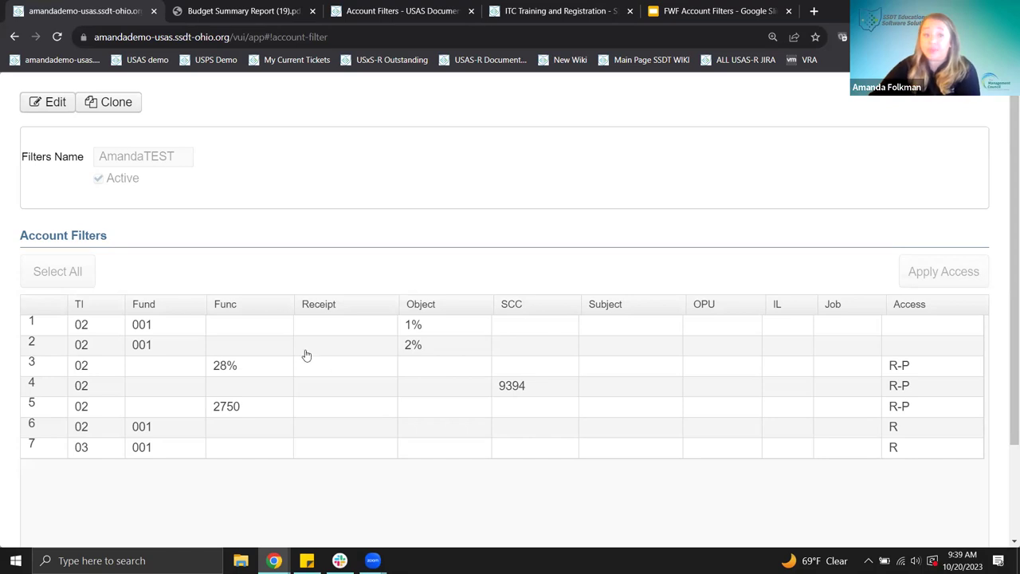
# Clone the AmandaTEST filter and change row 4's SCC from 9394 to 9001
pyautogui.click(112, 105)
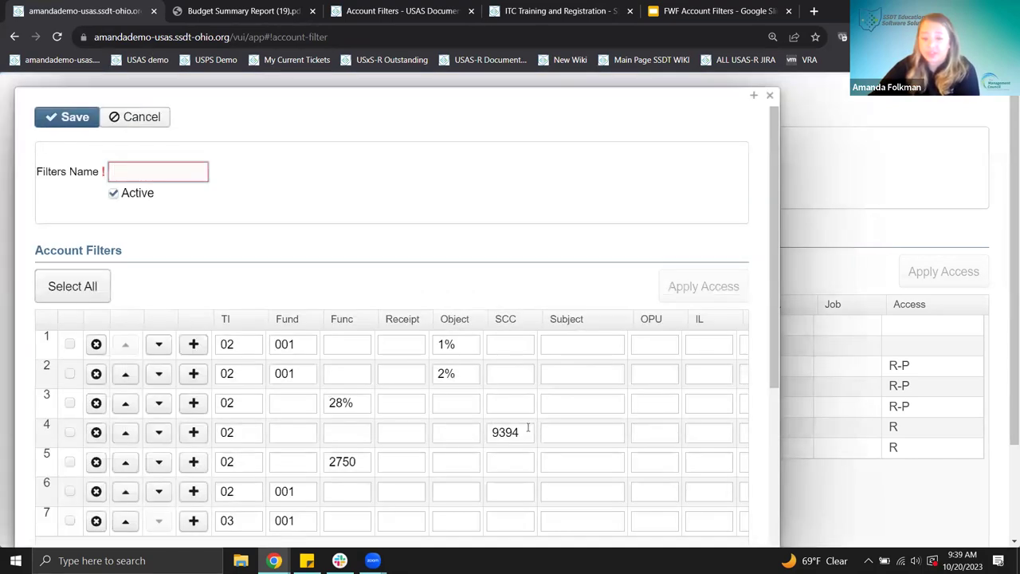
pyautogui.moveTo(531, 426); pyautogui.dragTo(491, 431)
pyautogui.write('9001')
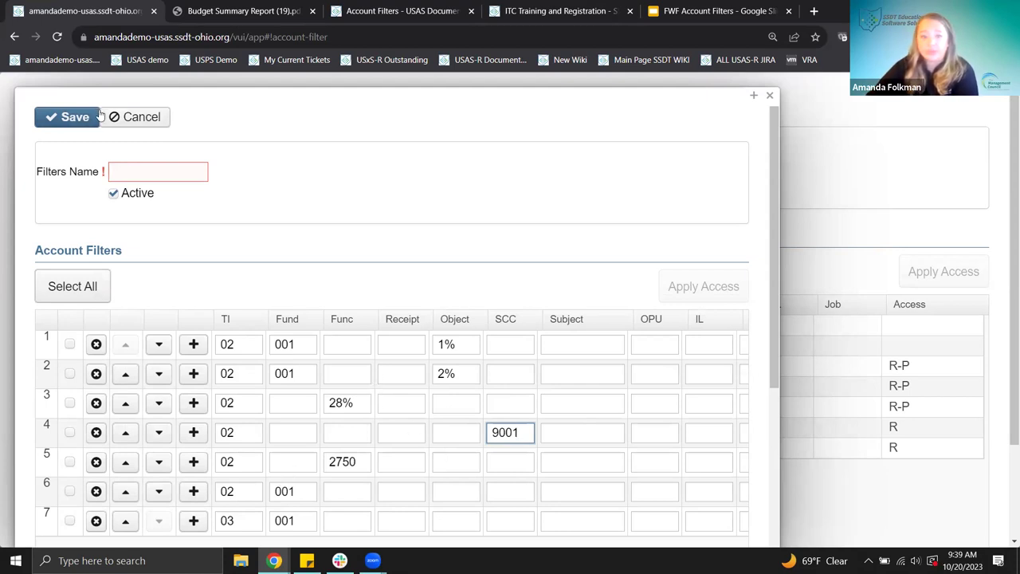
# Name the copy AmandaTEST2 and save it
pyautogui.click(147, 172)
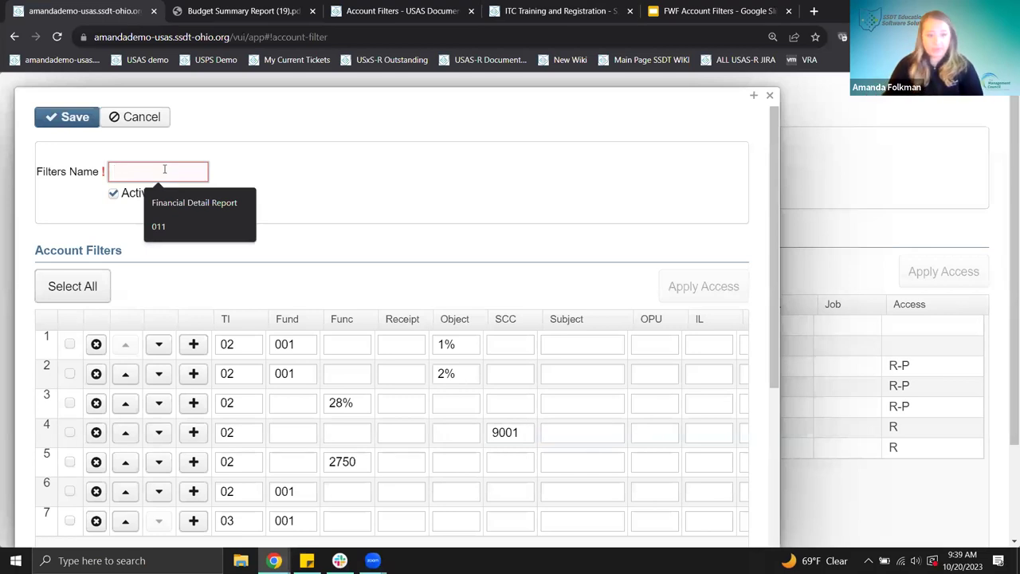
pyautogui.write('AmandaTEST2')
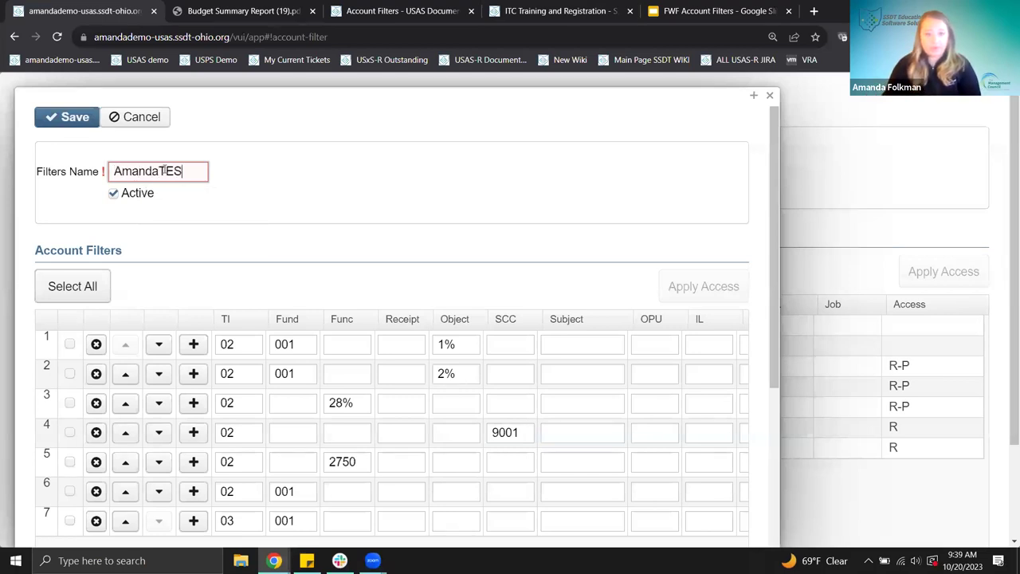
pyautogui.moveTo(209, 170); pyautogui.dragTo(74, 169)
pyautogui.click(204, 163)
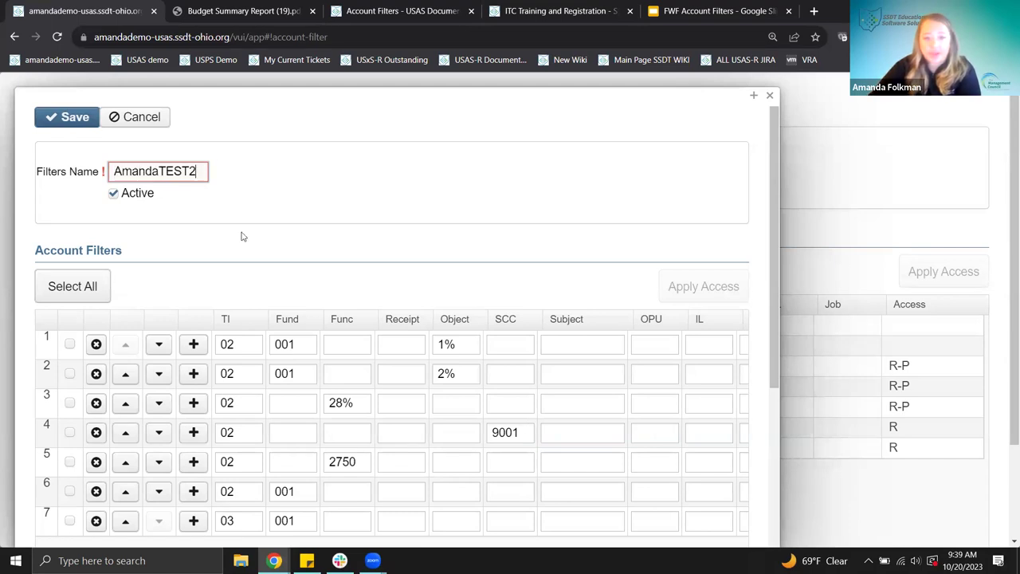
pyautogui.click(72, 120)
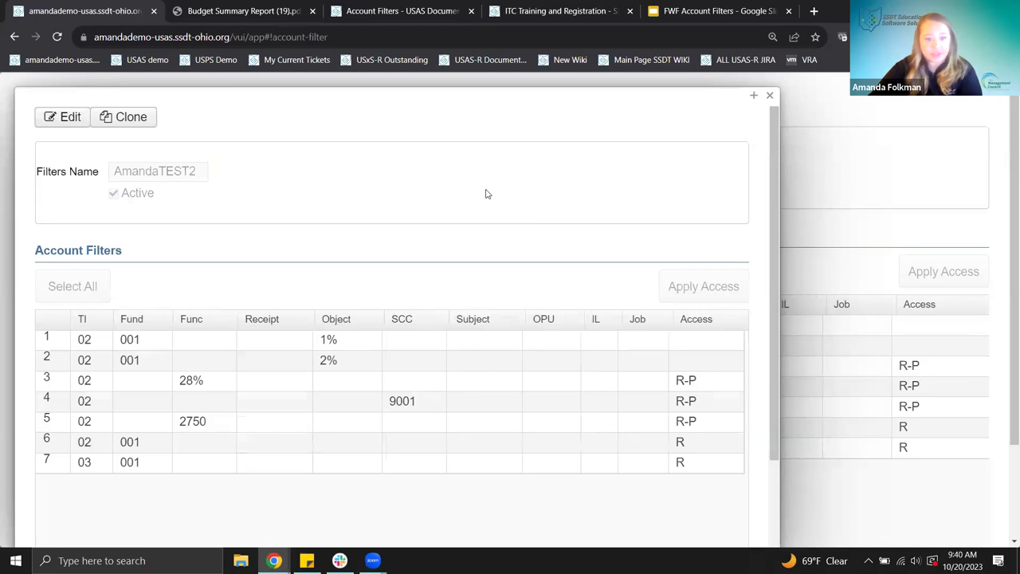
# Close the AmandaTEST2 detail view and go back to the Account Filters list
pyautogui.click(769, 96)
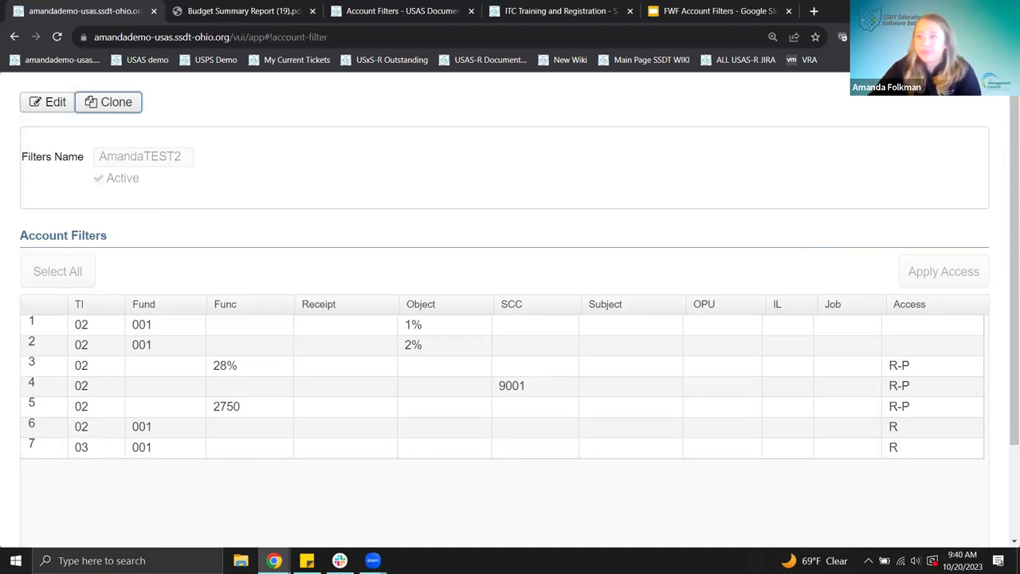
pyautogui.click(949, 172)
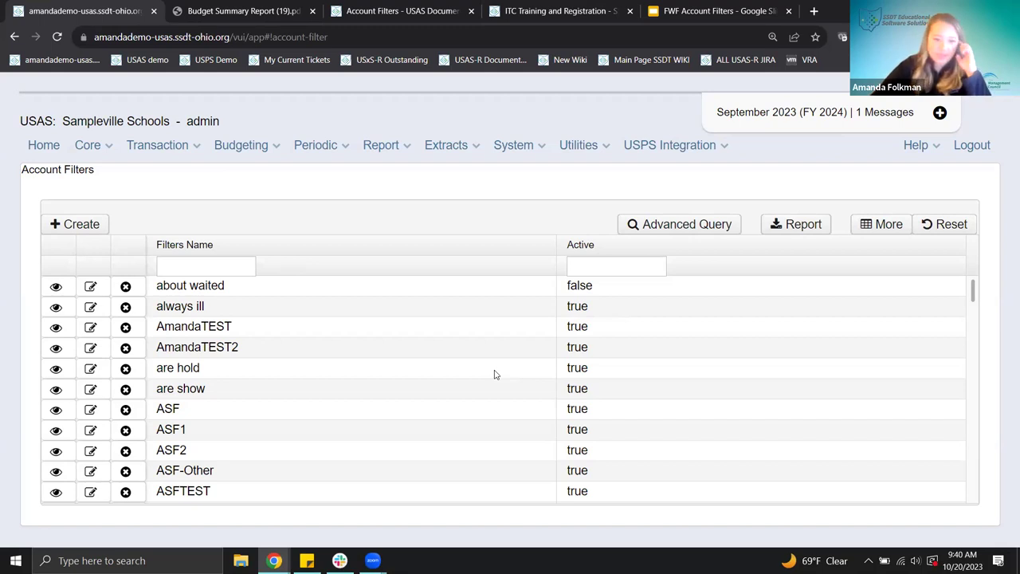
# Inspect the ASF and ASFTEST filters' details, then show the advanced query builder
pyautogui.click(50, 409)
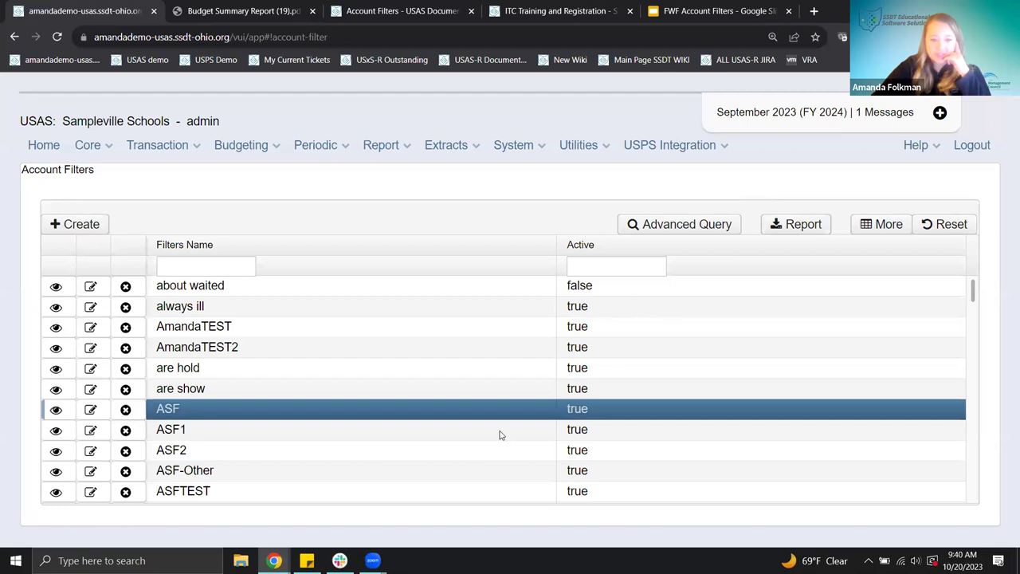
pyautogui.click(755, 83)
pyautogui.click(55, 493)
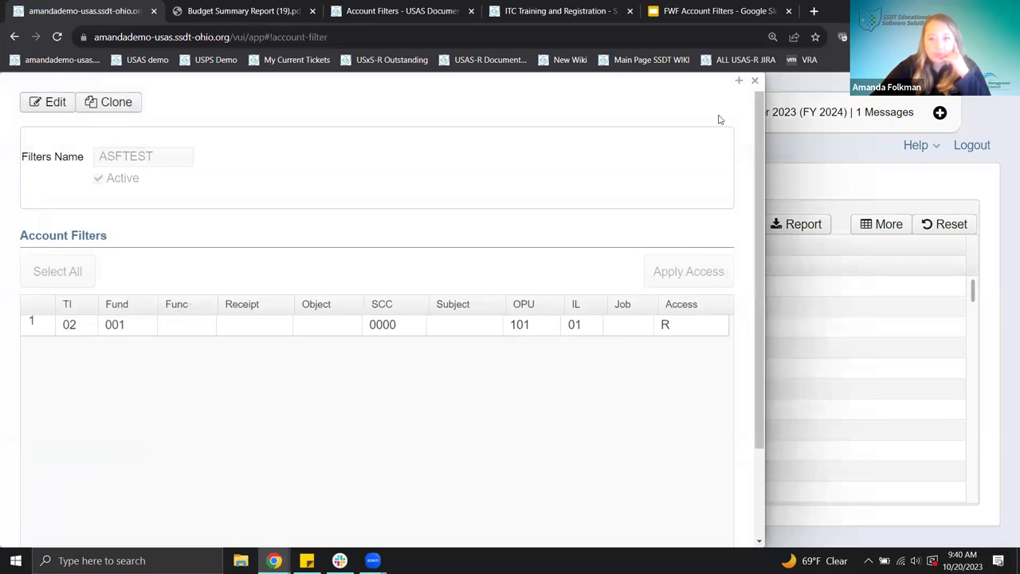
pyautogui.click(755, 81)
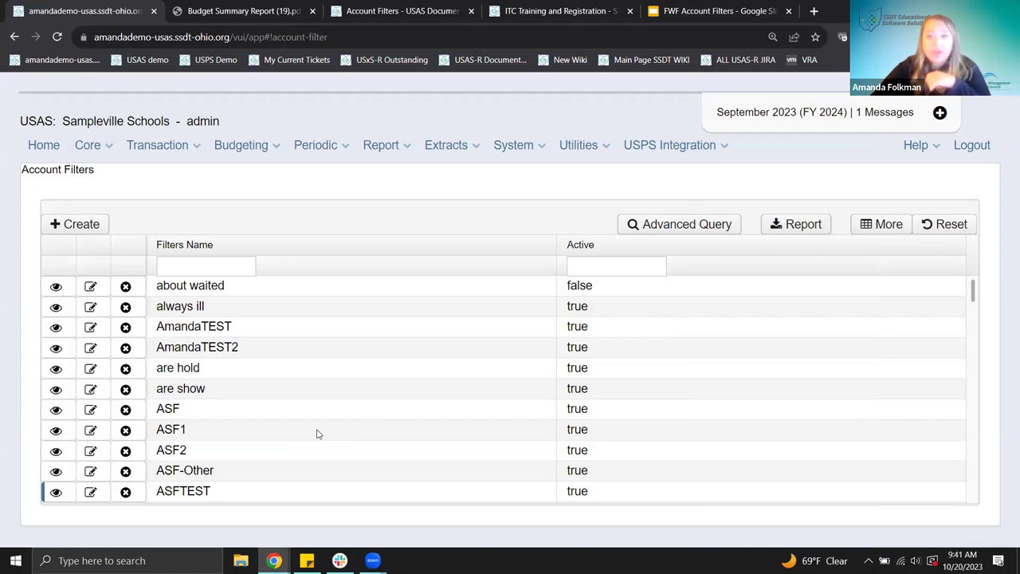
pyautogui.click(652, 226)
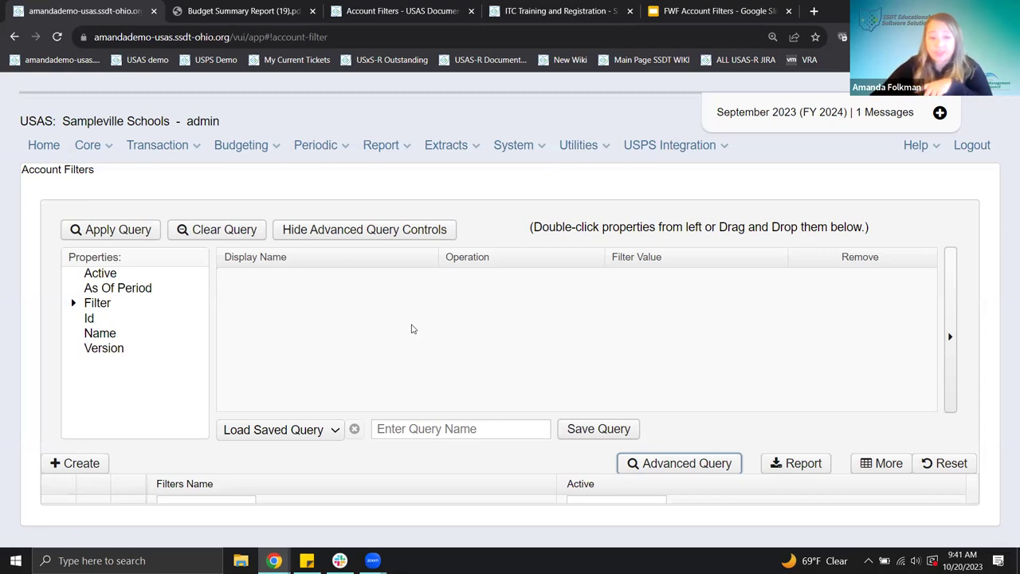
# Query filters for Fund contains 590, apply it, and hide the query controls
pyautogui.click(73, 303)
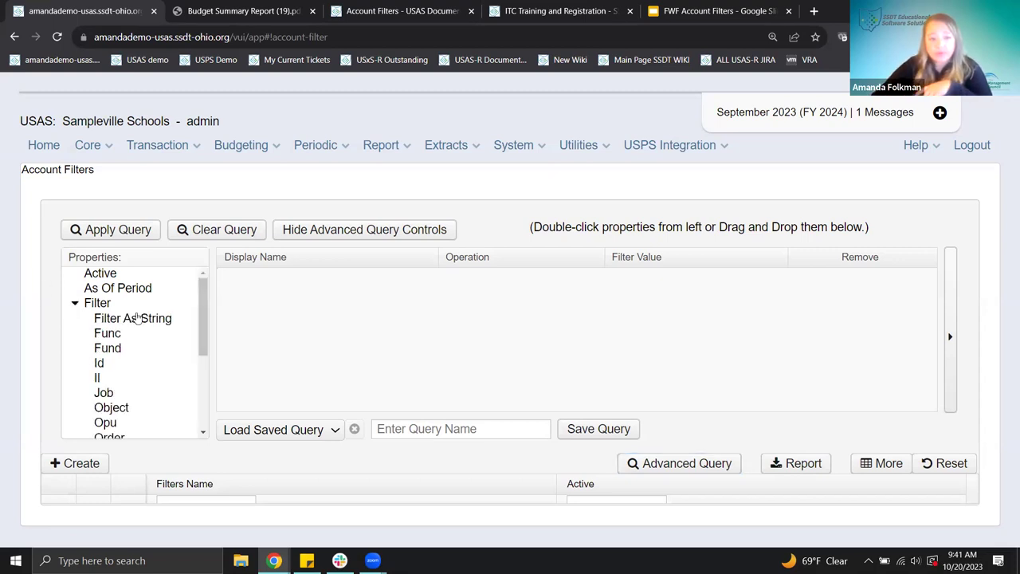
pyautogui.scroll(-3, 136, 339)
pyautogui.scroll(3, 137, 337)
pyautogui.moveTo(110, 347); pyautogui.dragTo(522, 291)
pyautogui.click(553, 281)
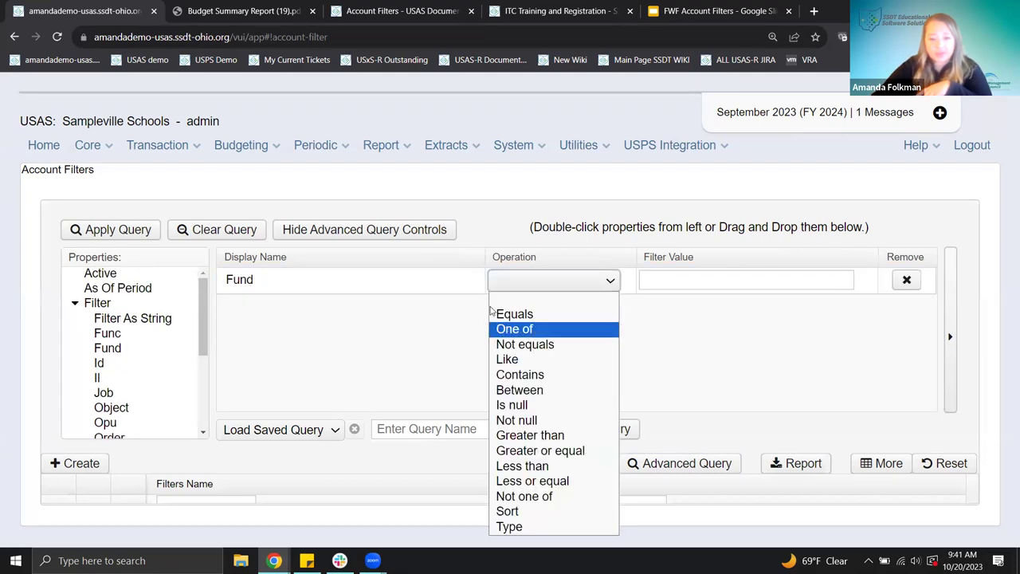
pyautogui.click(554, 374)
pyautogui.click(656, 280)
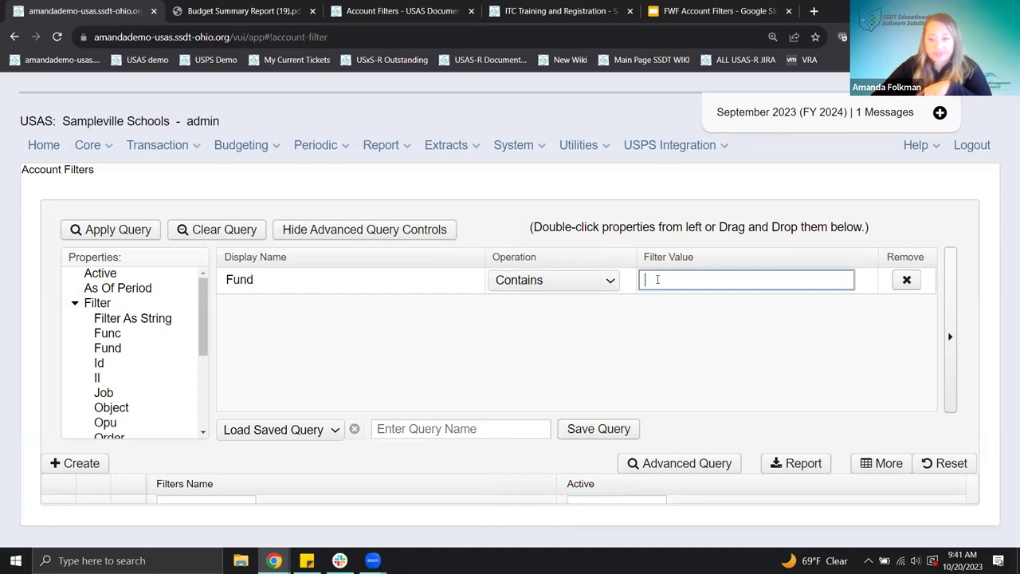
pyautogui.click(676, 365)
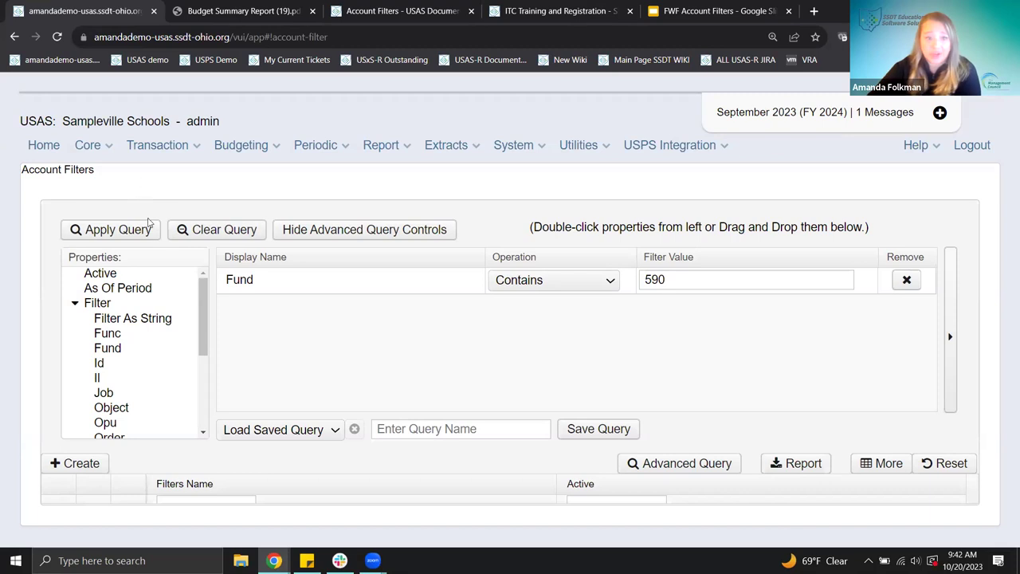
pyautogui.click(104, 231)
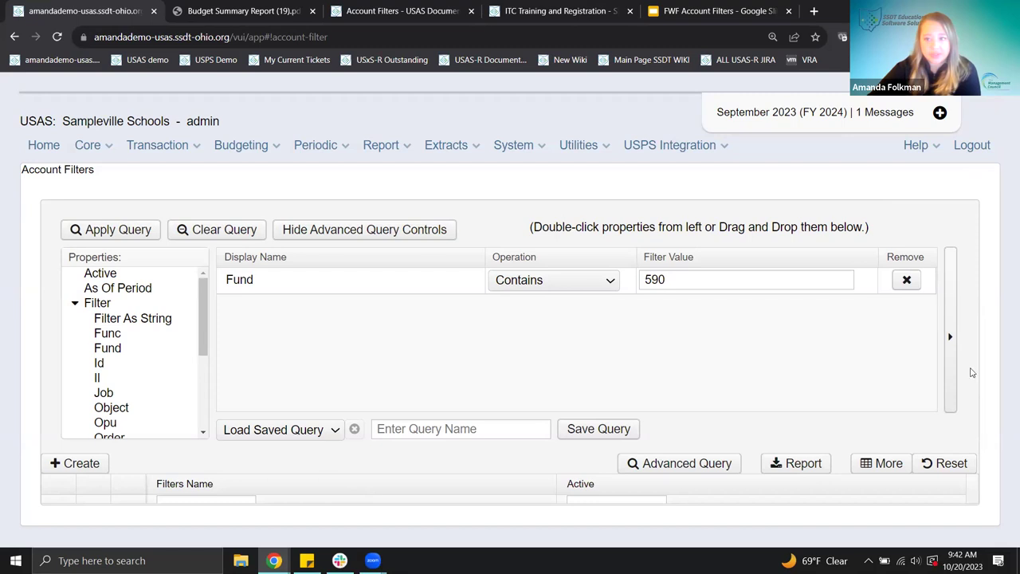
pyautogui.click(364, 230)
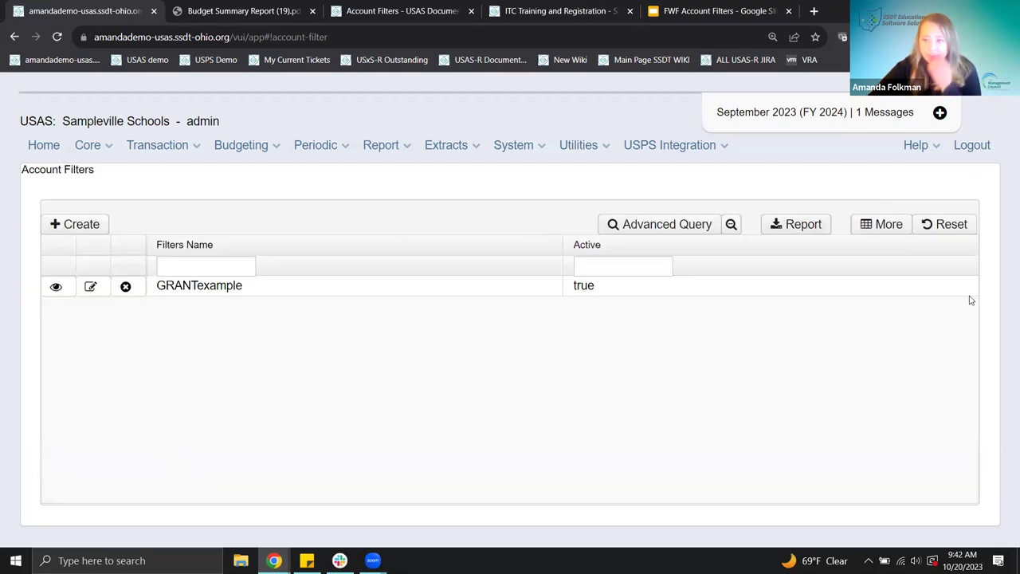
# Zoom the browser out, reopen the advanced query builder, and clear the previous query
pyautogui.hotkey('ctrl', '-')
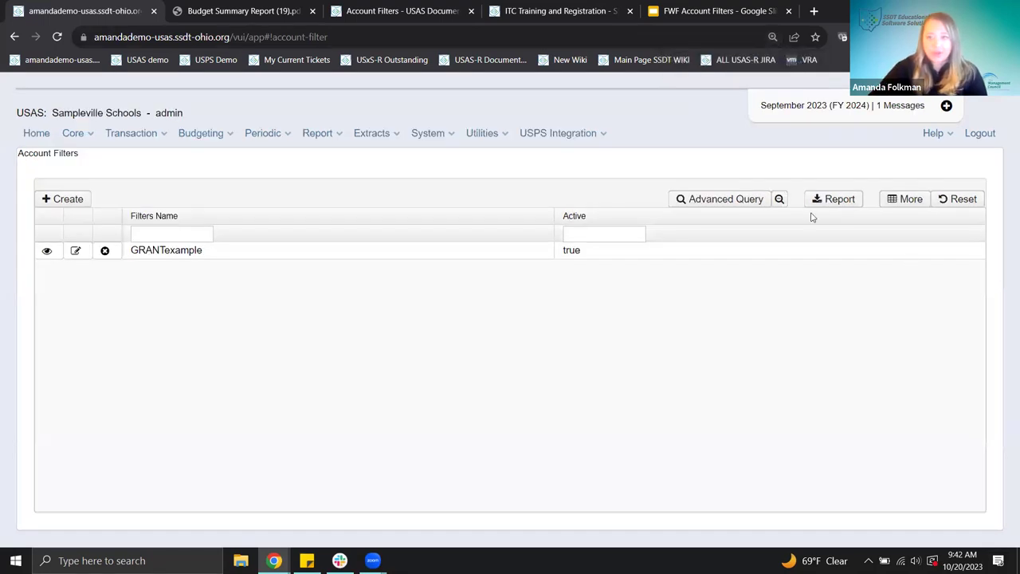
pyautogui.click(717, 198)
pyautogui.click(163, 205)
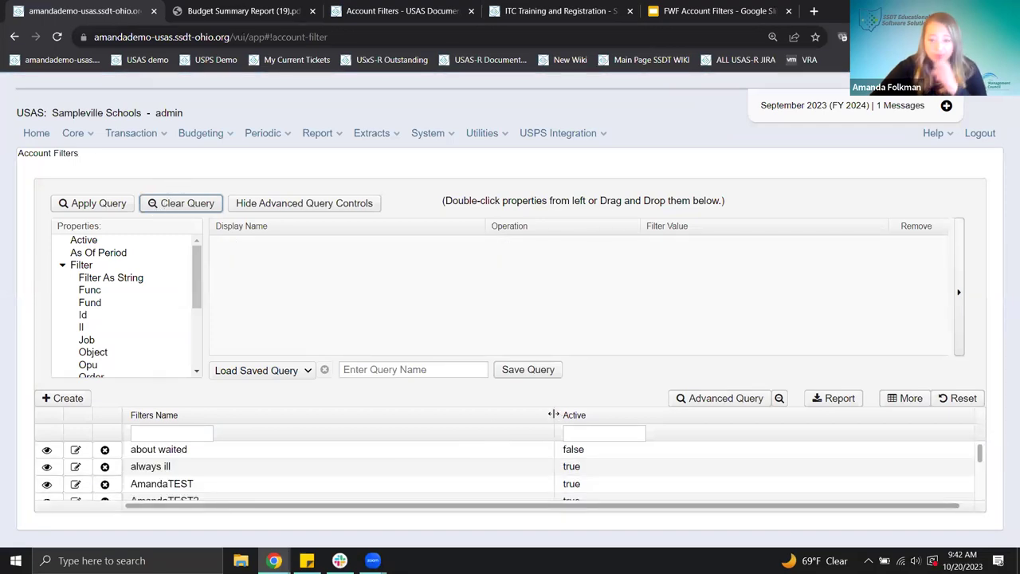
pyautogui.scroll(-5, 361, 479)
pyautogui.scroll(5, 376, 470)
pyautogui.scroll(-2, 376, 470)
pyautogui.scroll(2, 376, 470)
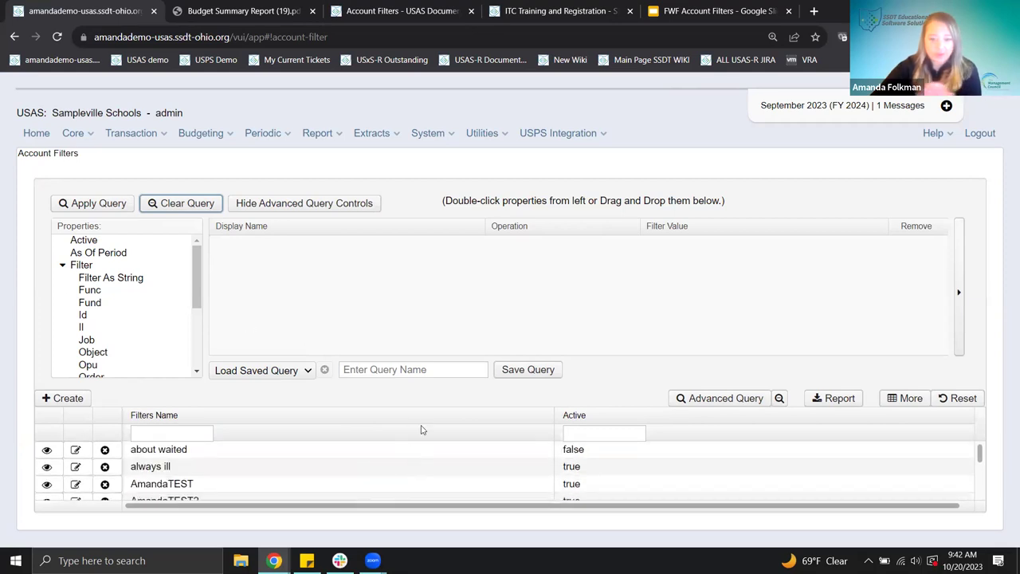
# Apply a Fund contains 590 query and view the GRANTexample filter's details
pyautogui.moveTo(90, 304); pyautogui.dragTo(478, 271)
pyautogui.click(528, 246)
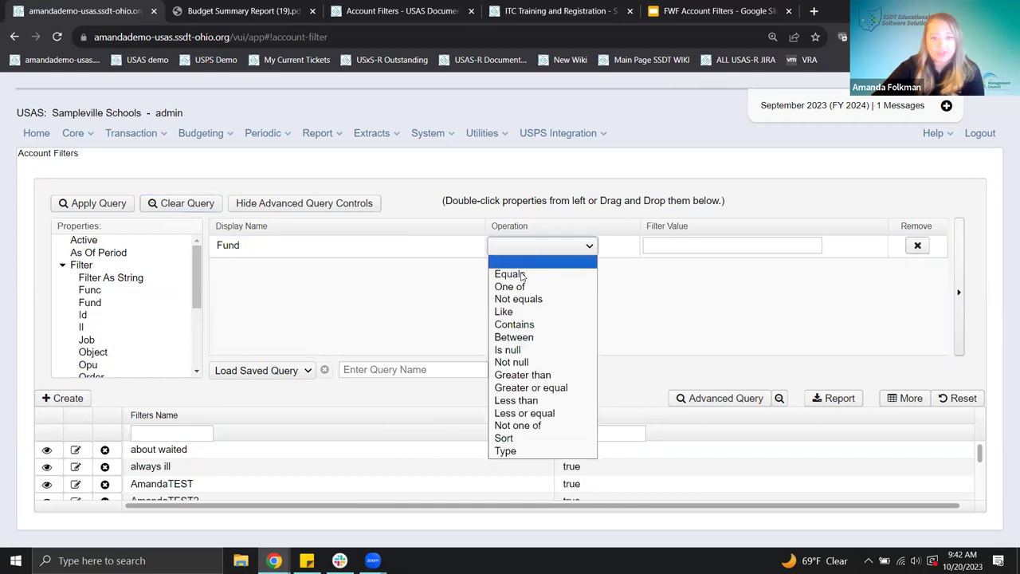
pyautogui.click(523, 326)
pyautogui.click(675, 247)
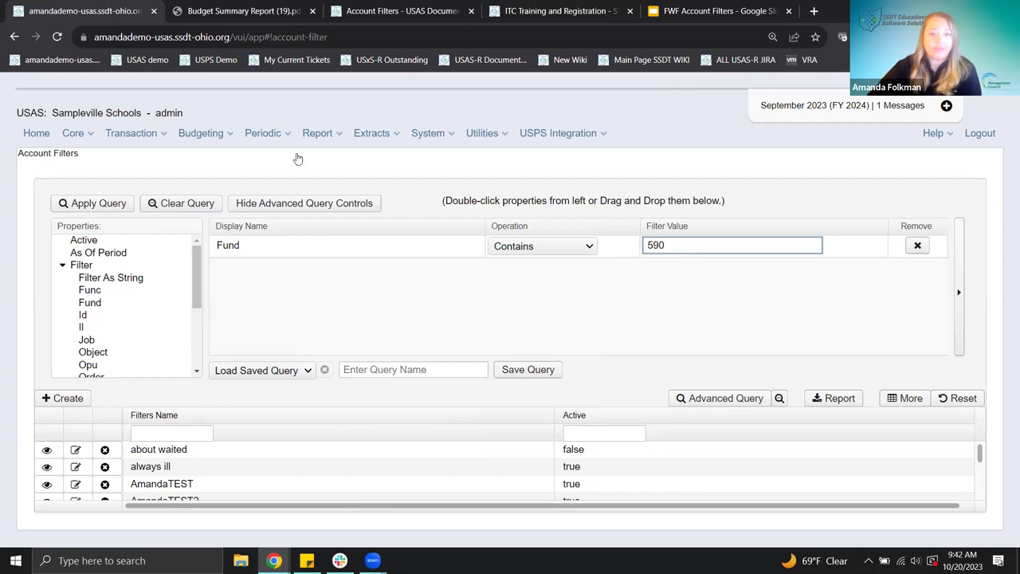
pyautogui.click(89, 204)
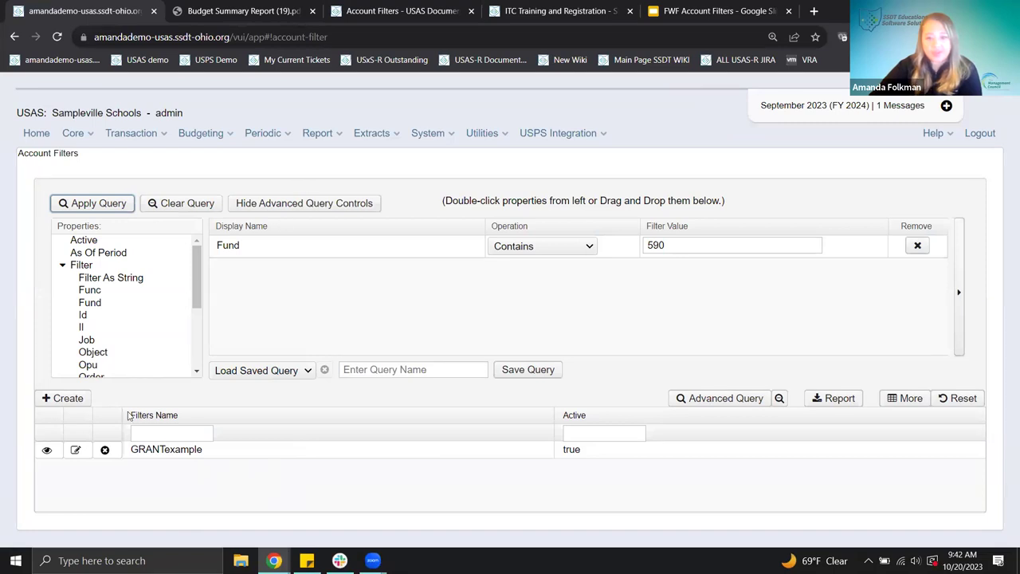
pyautogui.click(45, 451)
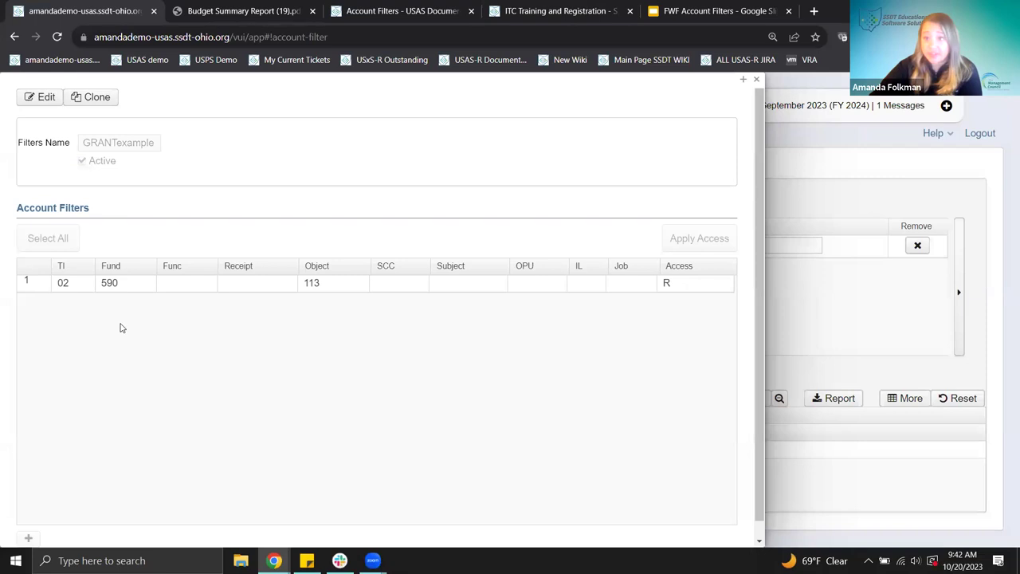
# Change the query's Fund value from 590 to 001 and apply it
pyautogui.click(758, 81)
pyautogui.moveTo(676, 246); pyautogui.dragTo(644, 247)
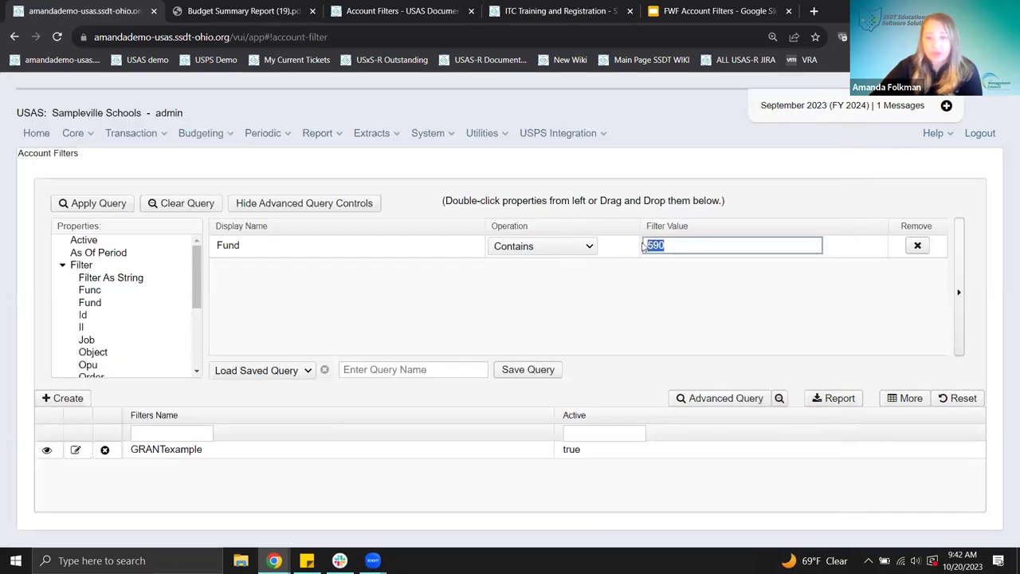
pyautogui.write('001')
pyautogui.click(645, 269)
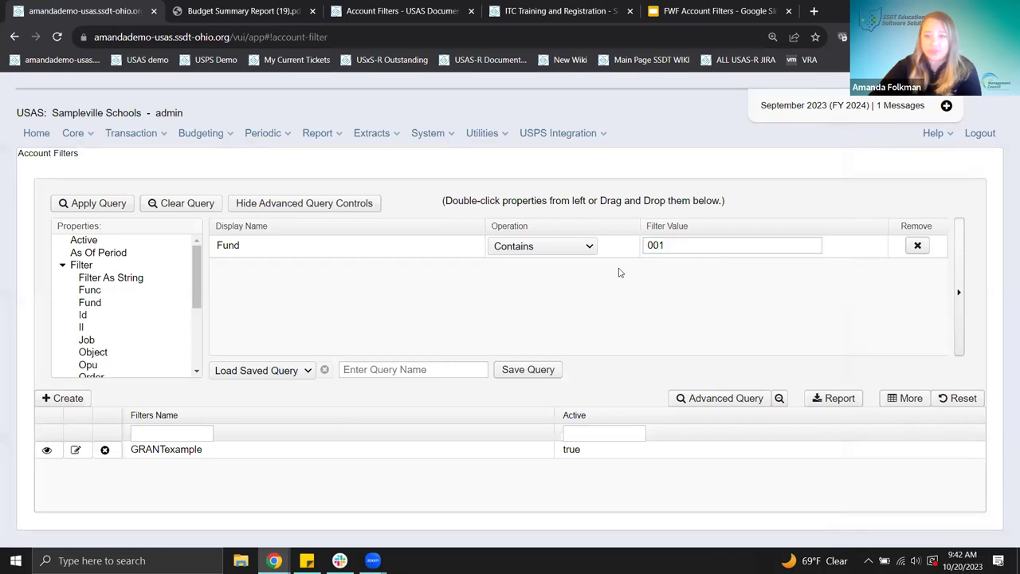
pyautogui.click(103, 204)
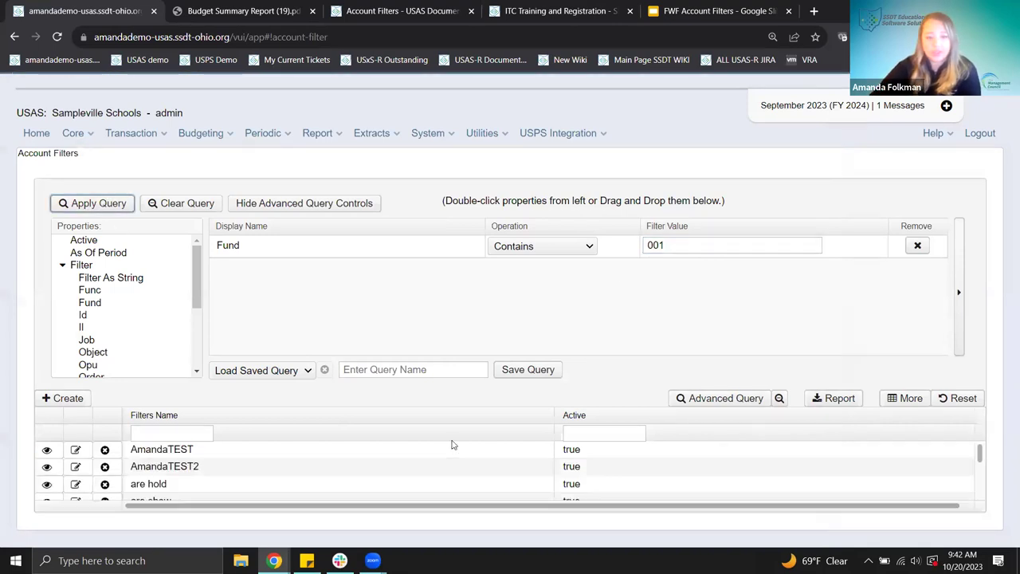
# View and close the High School and many shepherd filters' details
pyautogui.scroll(-5, 403, 453)
pyautogui.scroll(-2, 403, 453)
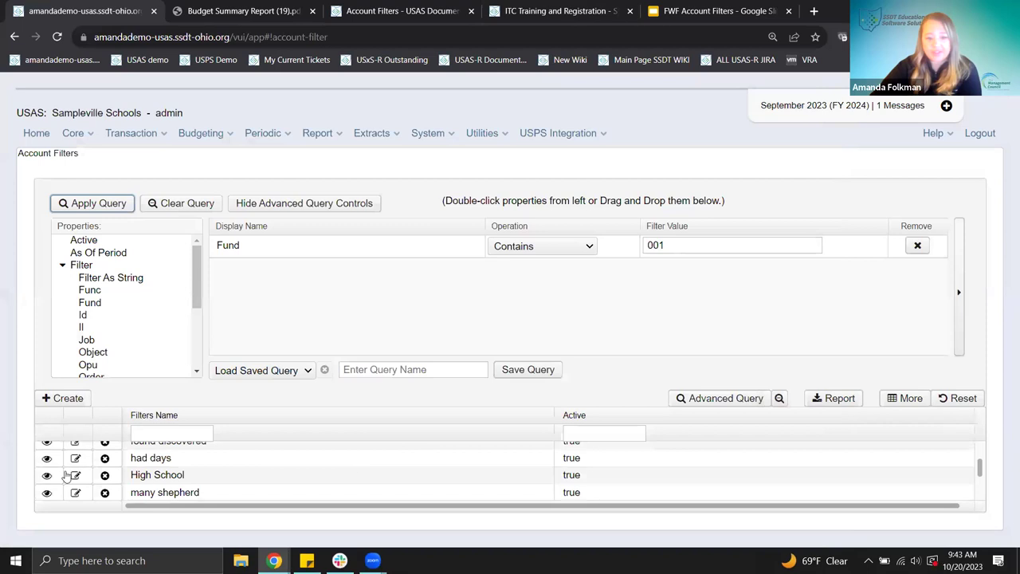
pyautogui.click(58, 476)
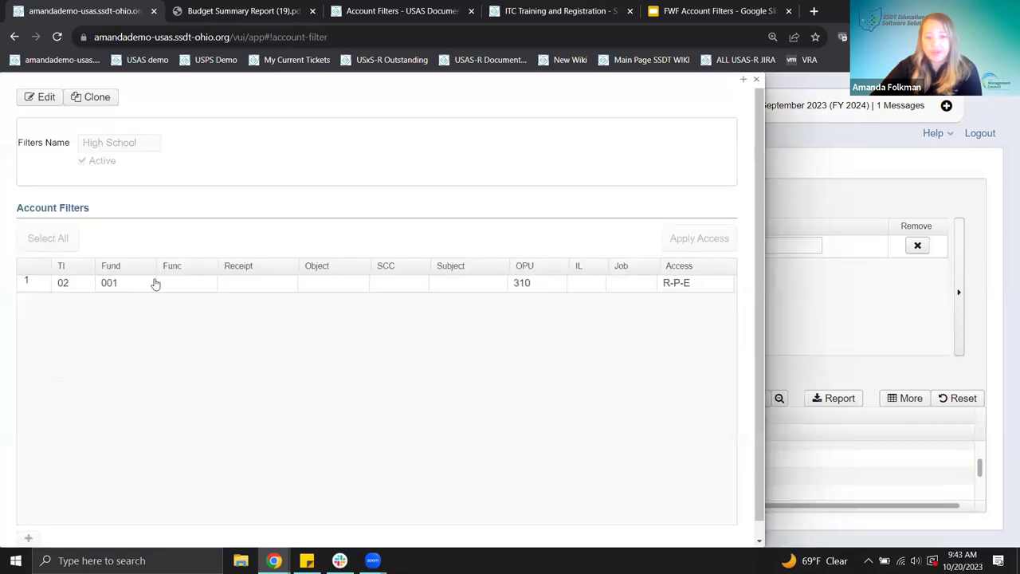
pyautogui.click(755, 83)
pyautogui.click(72, 494)
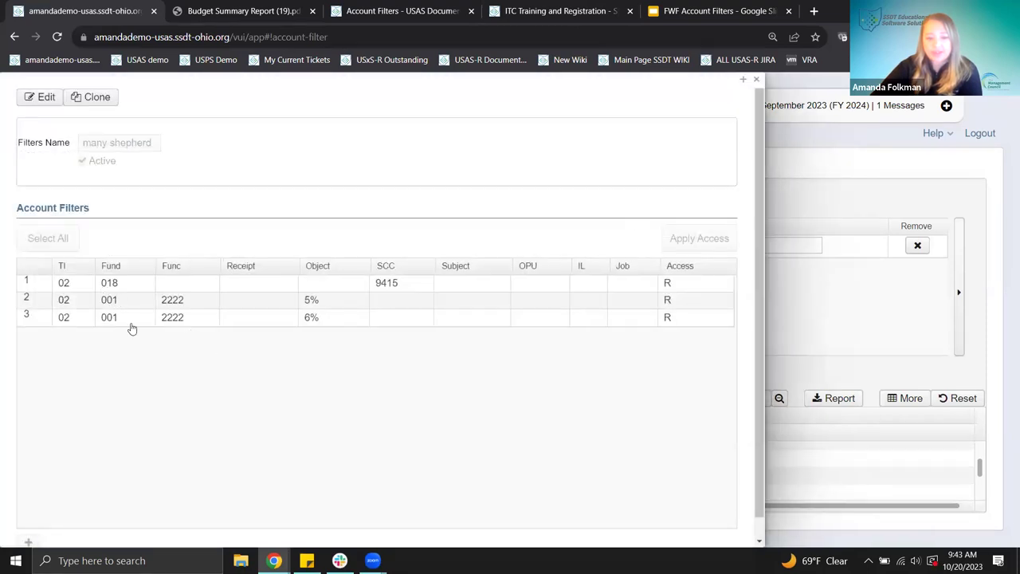
pyautogui.click(757, 80)
# Return to the USAS-R home page
pyautogui.scroll(2, 289, 474)
pyautogui.scroll(2, 289, 474)
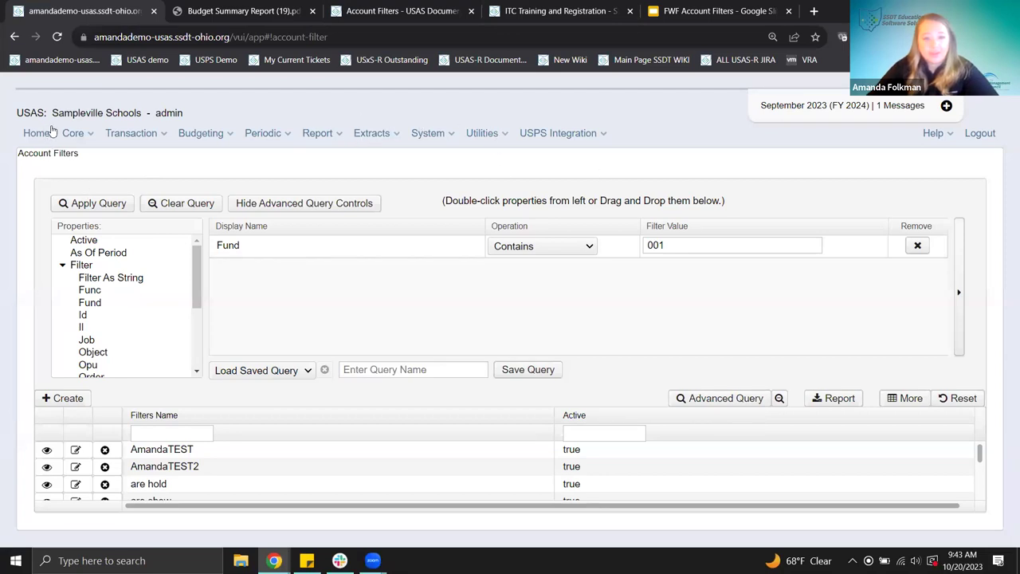
pyautogui.click(39, 155)
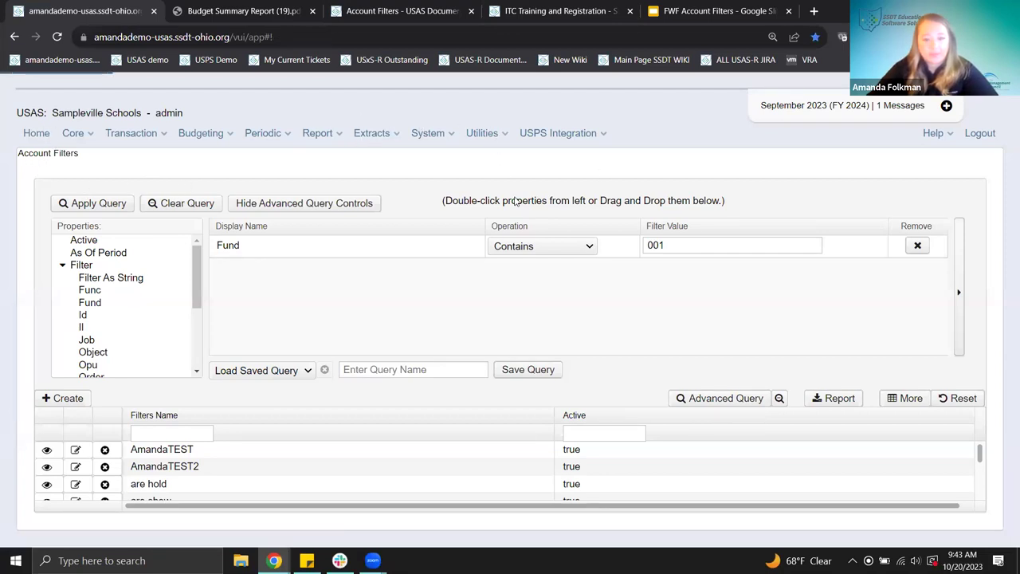
# Choose the Budget Summary Report, set its filter to AmandaTEST, and generate the PDF
pyautogui.click(318, 134)
pyautogui.click(329, 258)
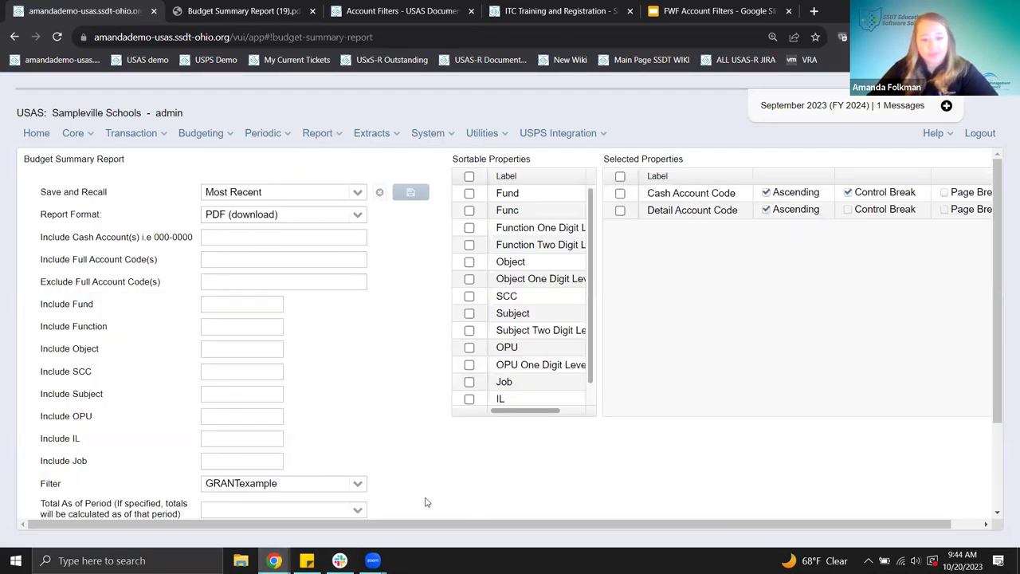
pyautogui.click(353, 483)
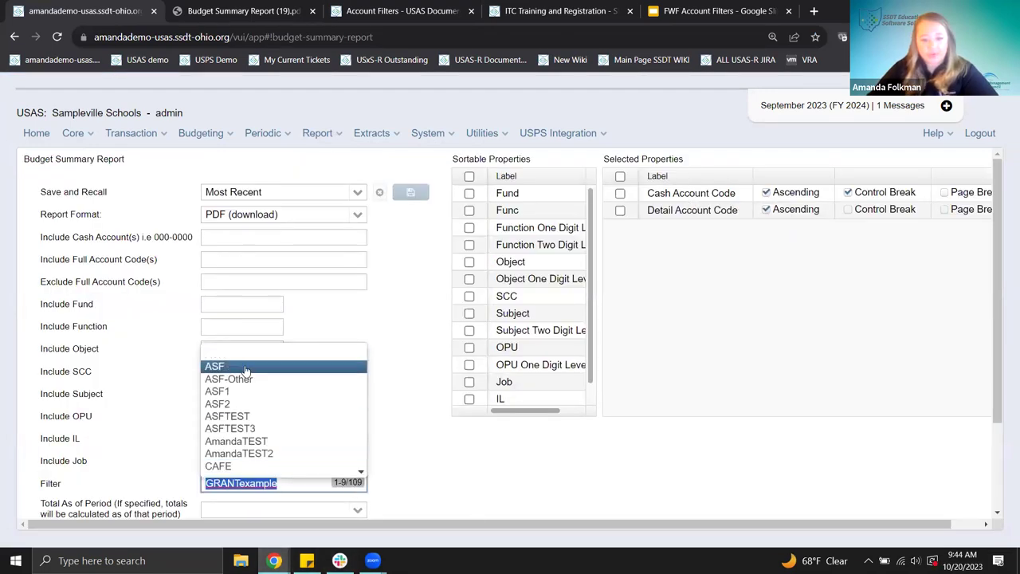
pyautogui.click(257, 443)
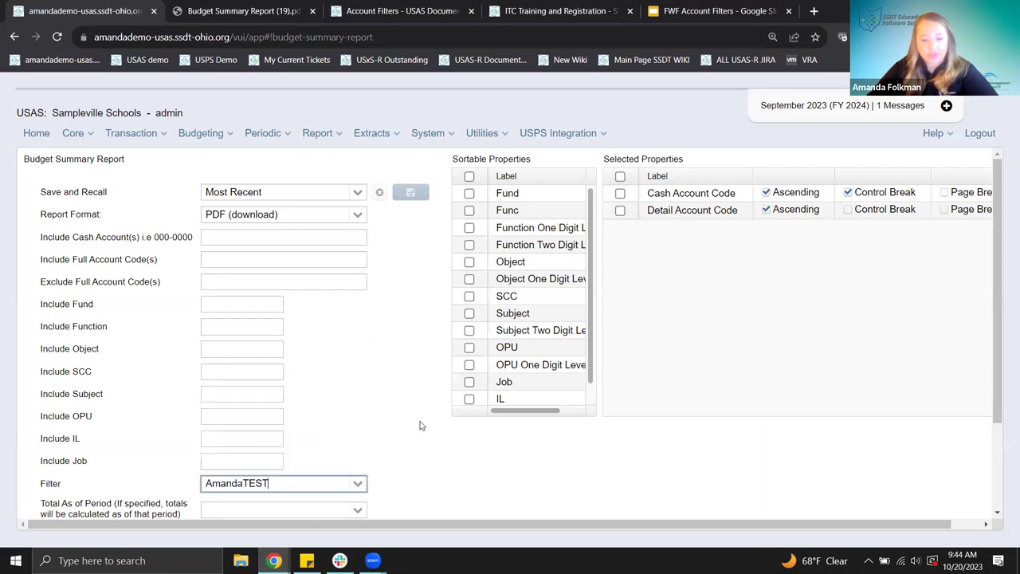
pyautogui.scroll(-2, 239, 478)
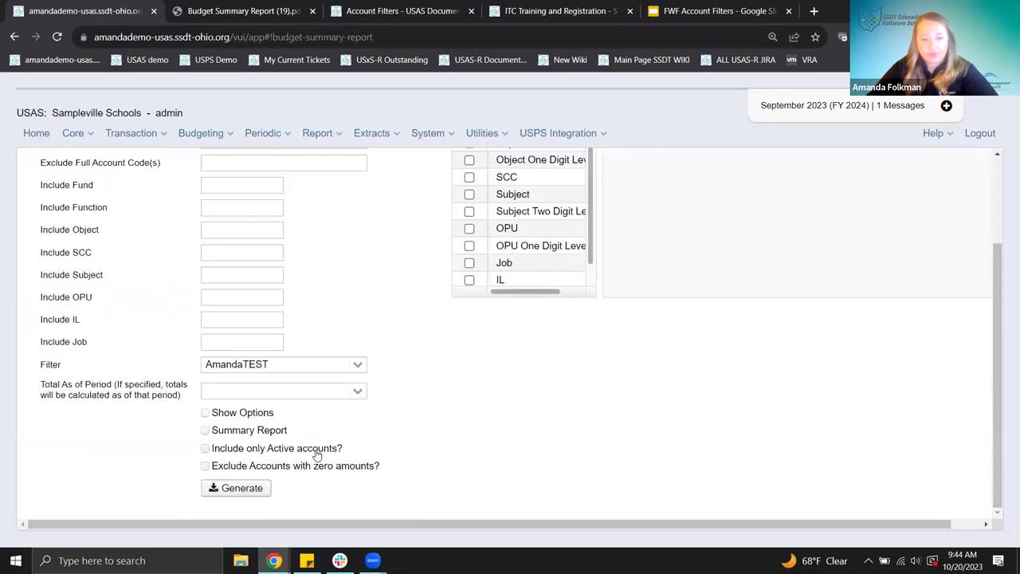
pyautogui.click(236, 489)
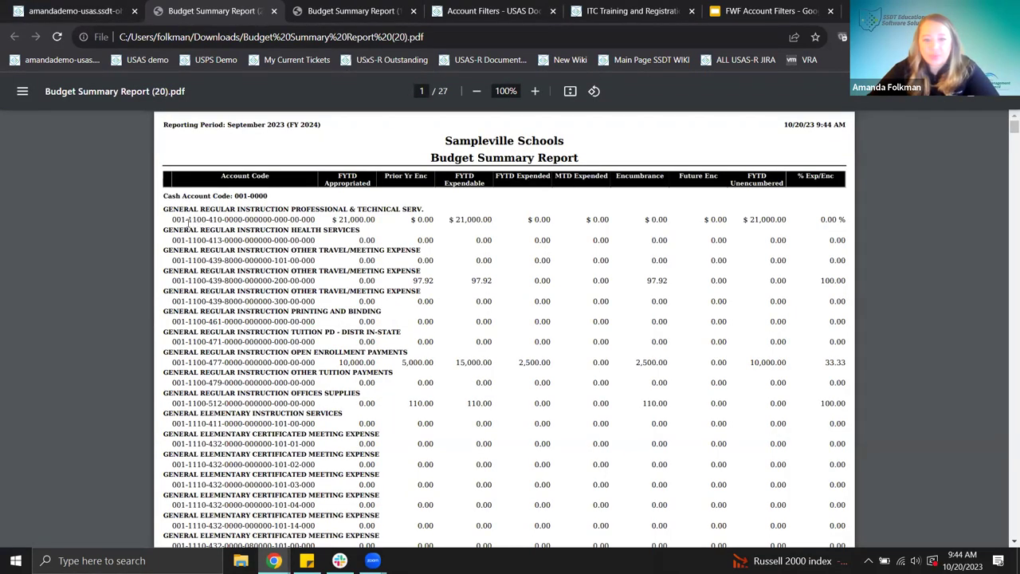
# Zoom into the PDF and highlight parts of the first account codes, such as 410-0
pyautogui.moveTo(189, 216); pyautogui.dragTo(172, 220)
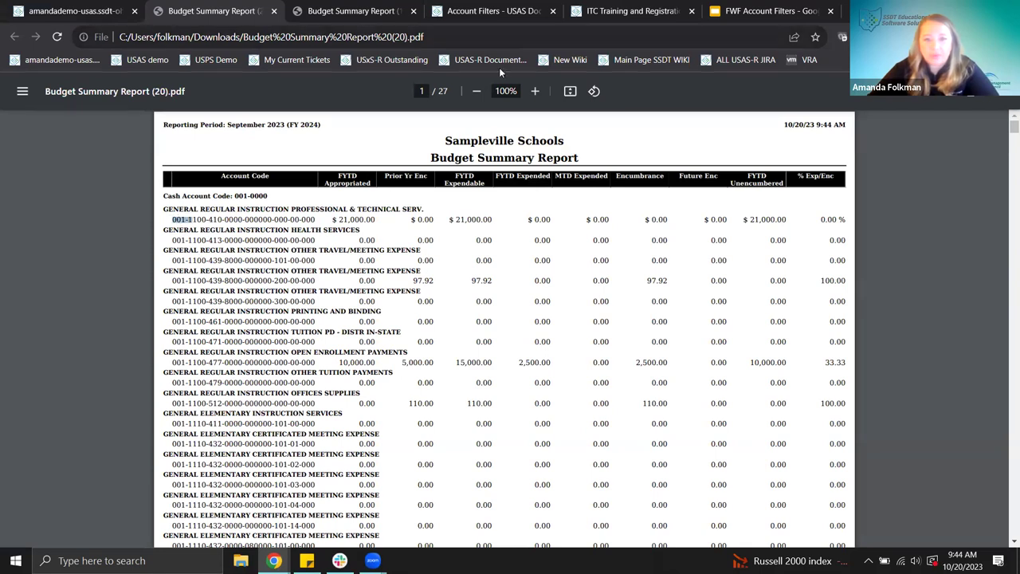
pyautogui.click(536, 91)
pyautogui.click(536, 91)
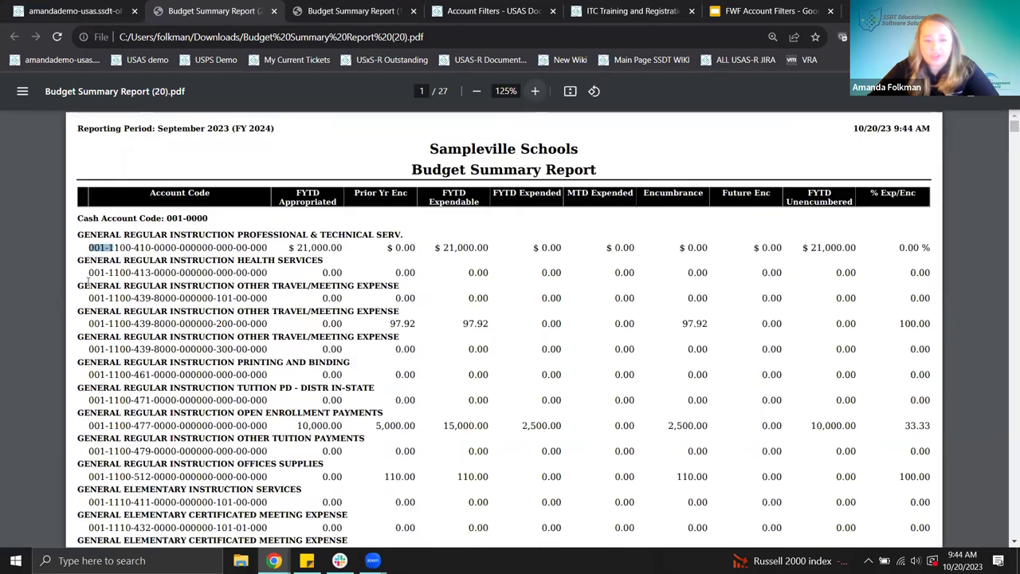
pyautogui.click(536, 90)
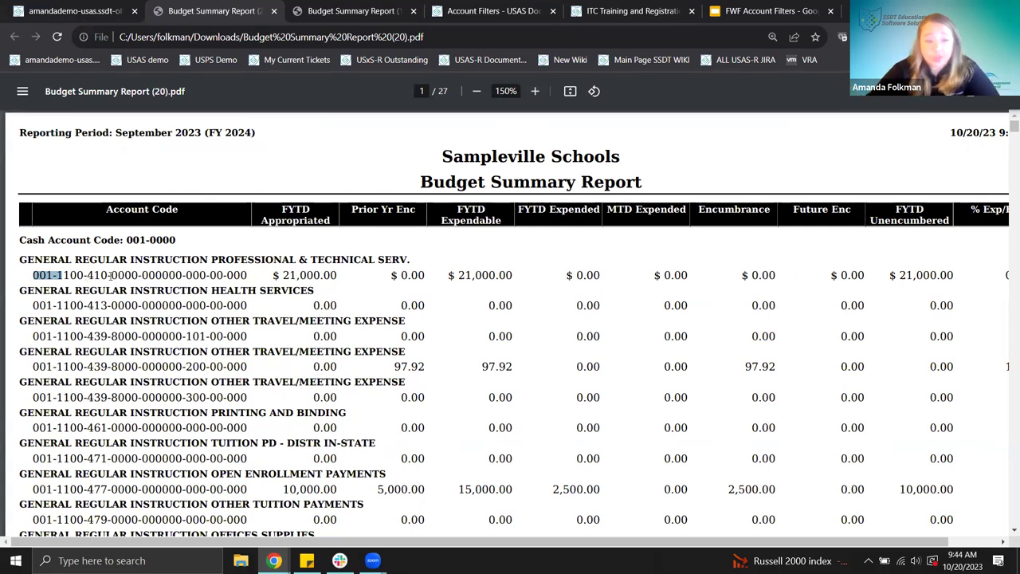
pyautogui.moveTo(89, 275); pyautogui.dragTo(118, 275)
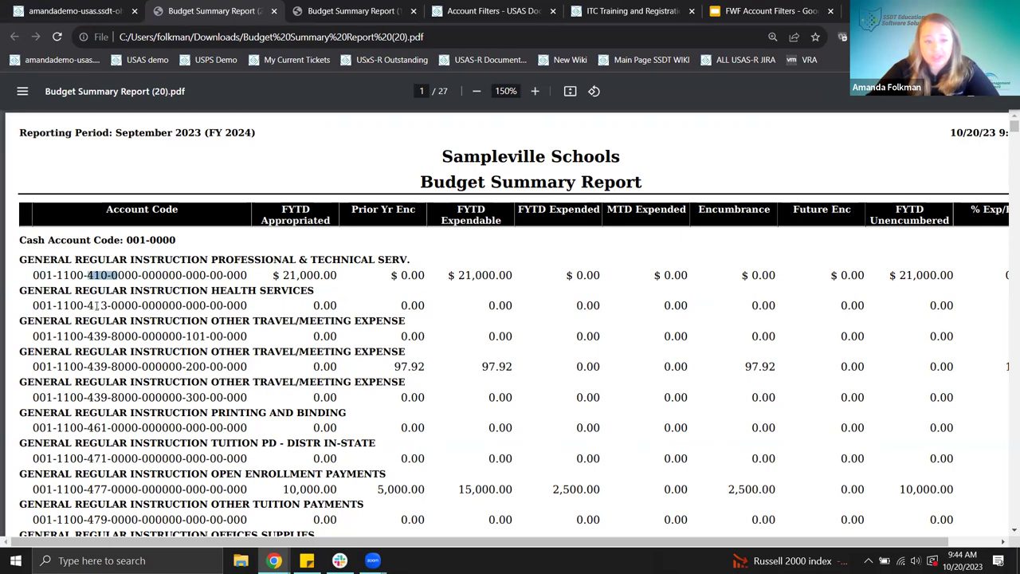
pyautogui.moveTo(87, 306); pyautogui.dragTo(120, 306)
pyautogui.moveTo(84, 336); pyautogui.dragTo(121, 352)
pyautogui.click(105, 400)
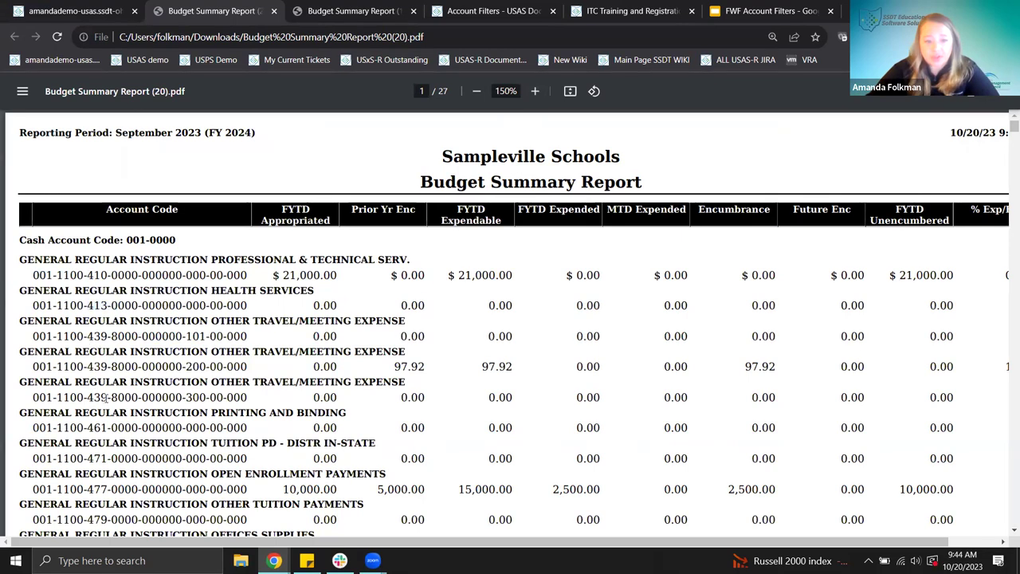
# Scroll through the report pages, then close the Budget Summary Report (20).pdf tab
pyautogui.scroll(-15, 104, 400)
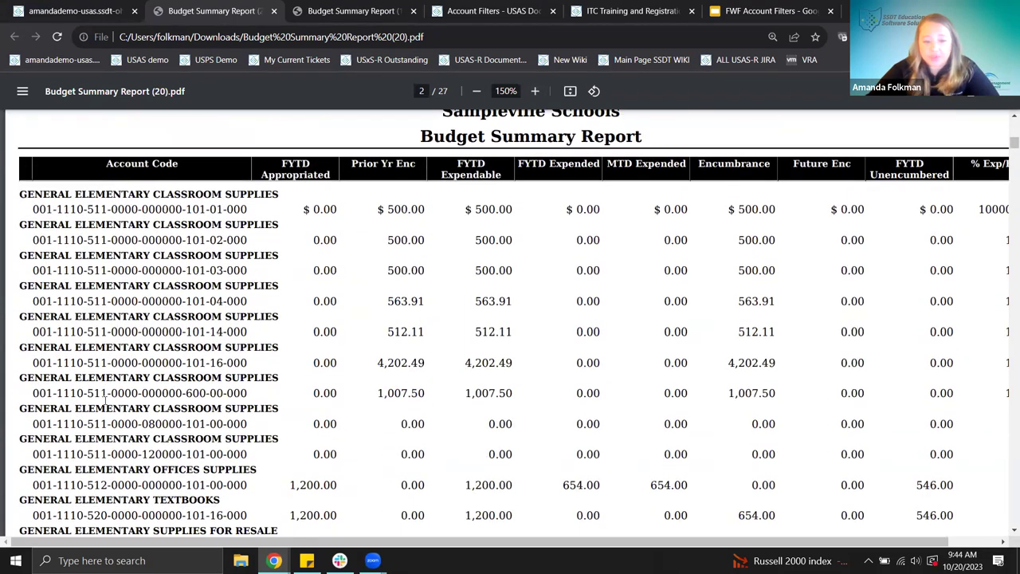
pyautogui.scroll(-3, 105, 400)
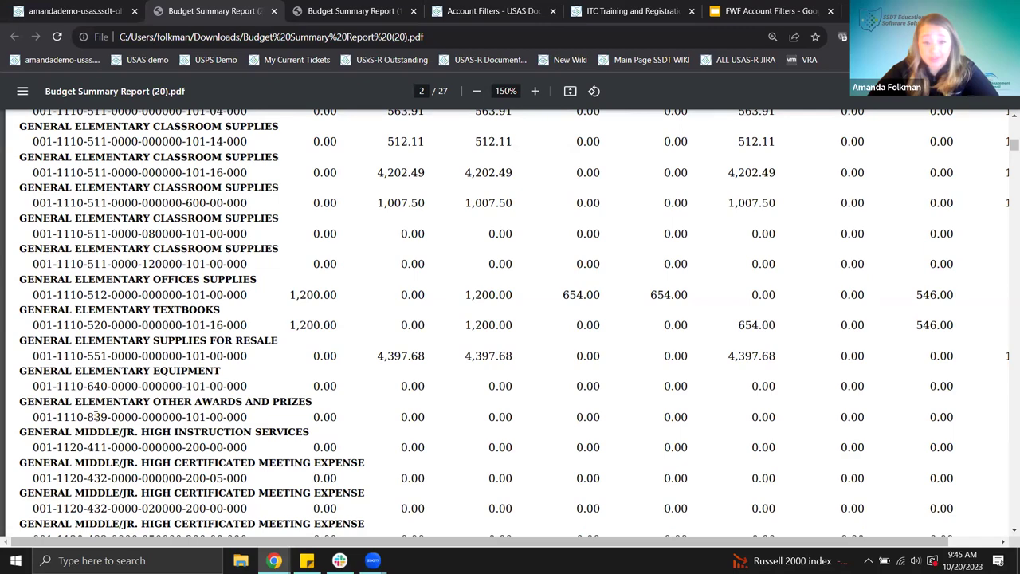
pyautogui.scroll(-6, 95, 416)
pyautogui.scroll(-5, 96, 416)
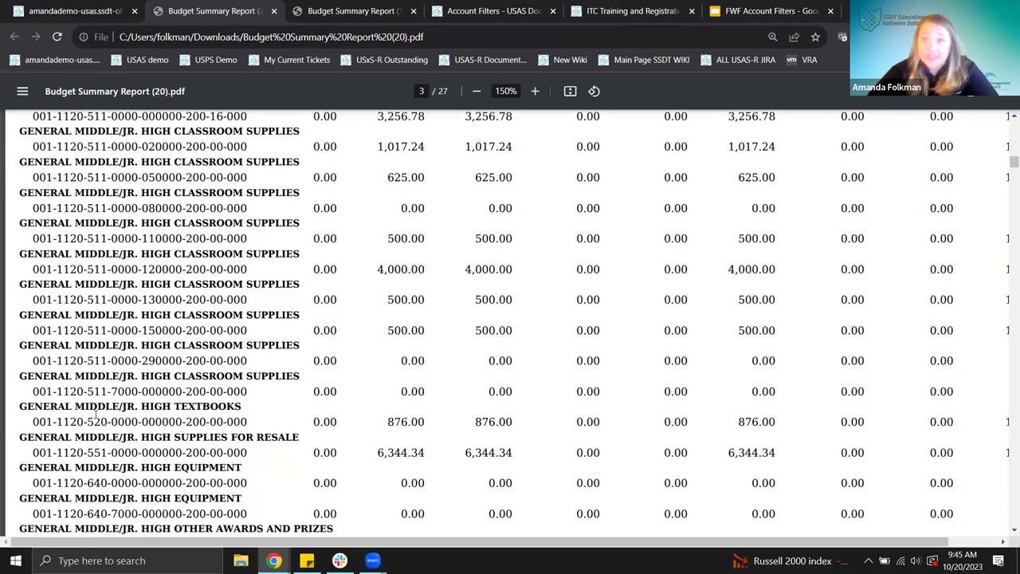
pyautogui.scroll(-10, 96, 413)
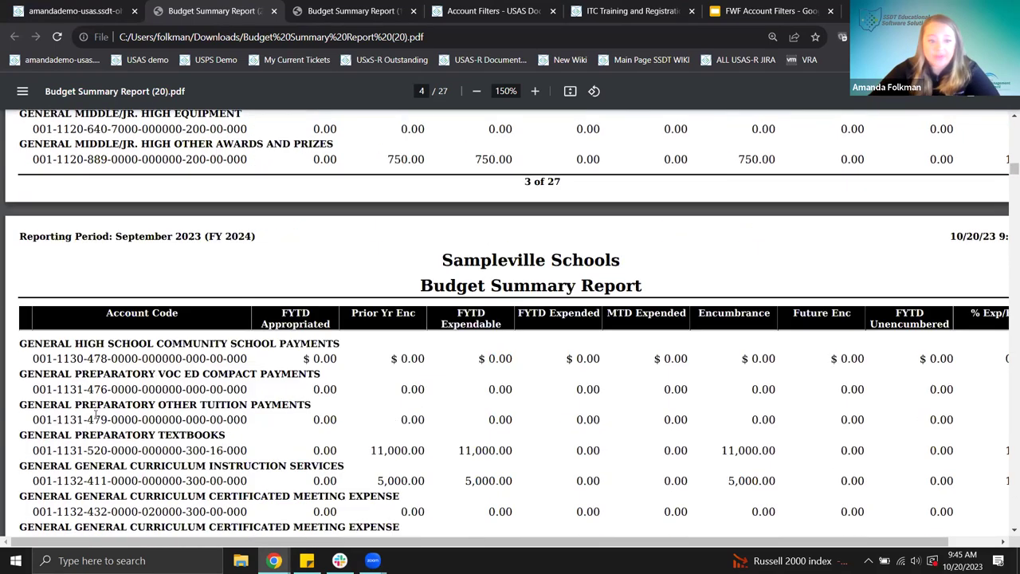
pyautogui.scroll(-3, 95, 414)
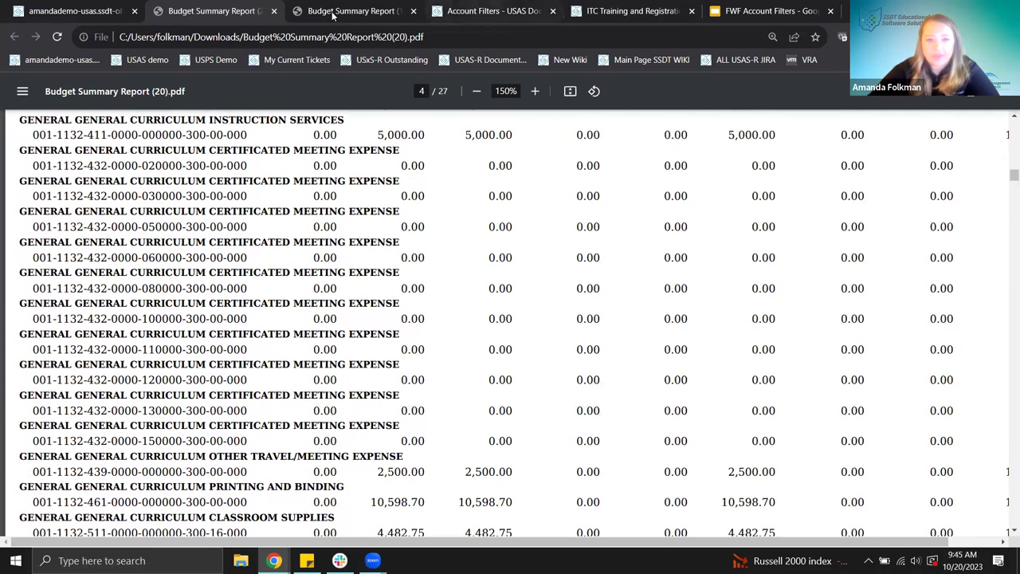
pyautogui.click(274, 11)
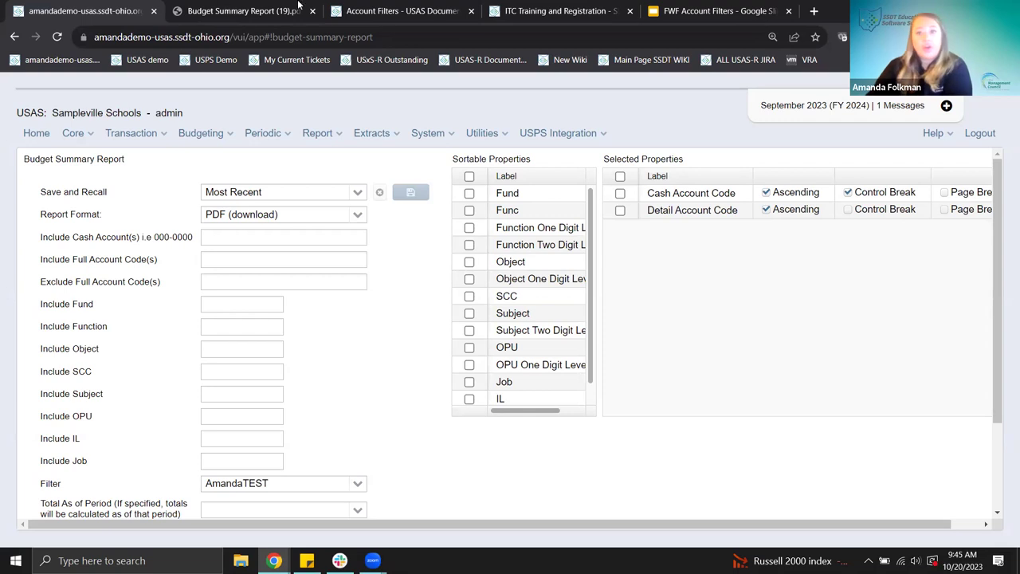
# Go to slide 12, 'Assigning to a User', in the FWF Account Filters deck
pyautogui.click(722, 10)
pyautogui.scroll(-5, 96, 367)
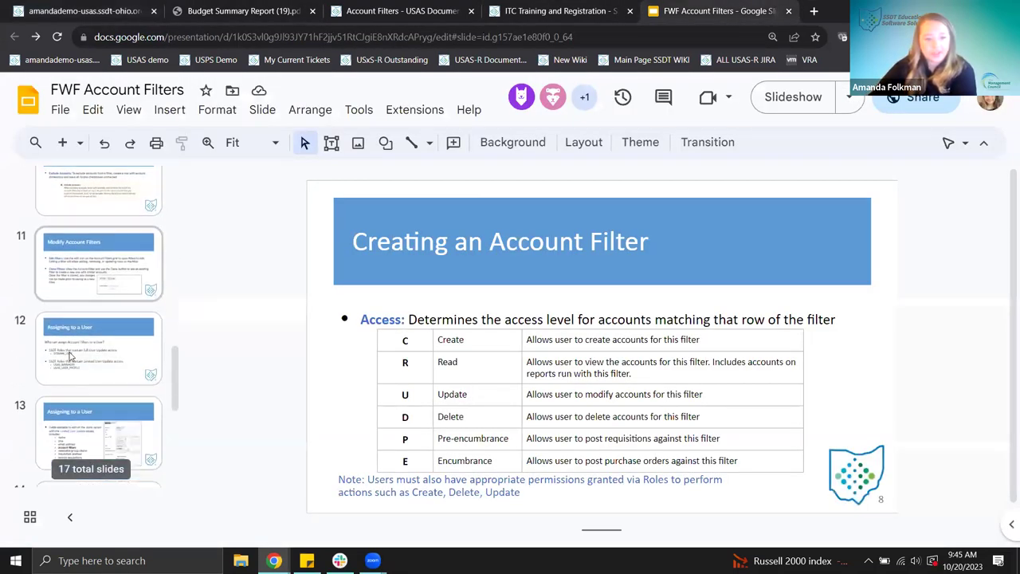
pyautogui.click(89, 375)
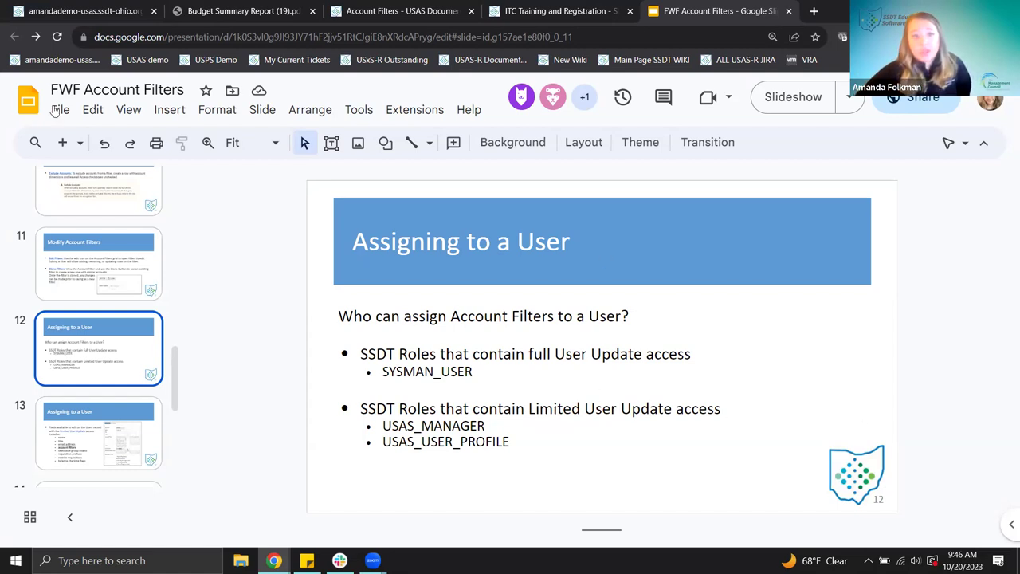
# Review slide 13, close the Budget Summary Report (19).pdf tab, and return to USAS-R
pyautogui.click(99, 408)
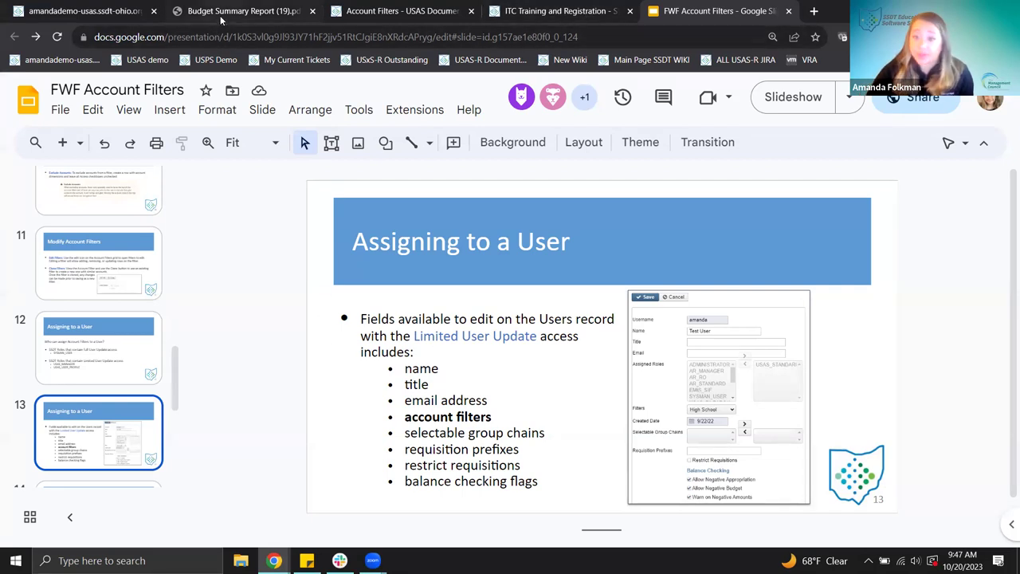
pyautogui.moveTo(223, 14)
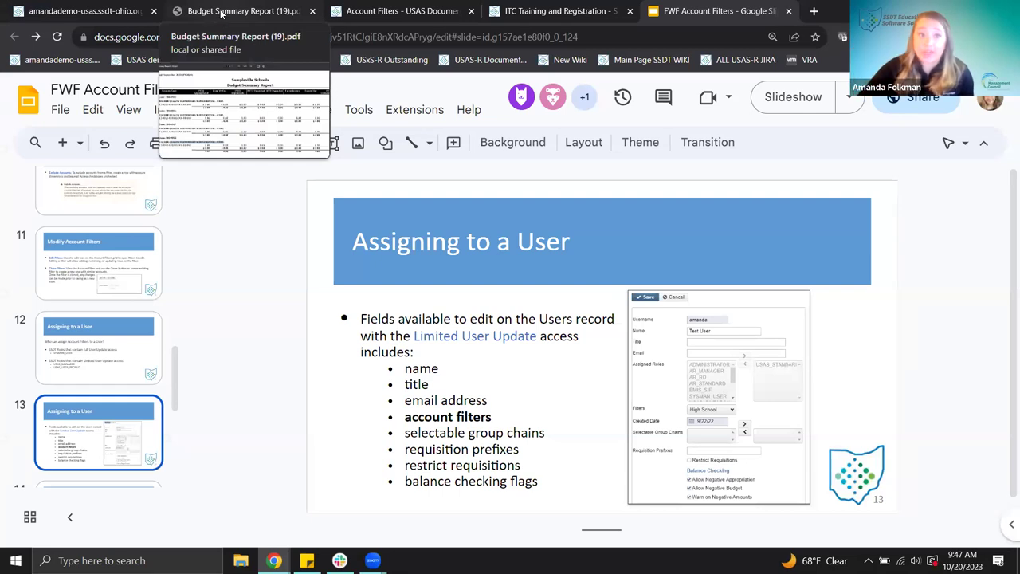
pyautogui.click(312, 12)
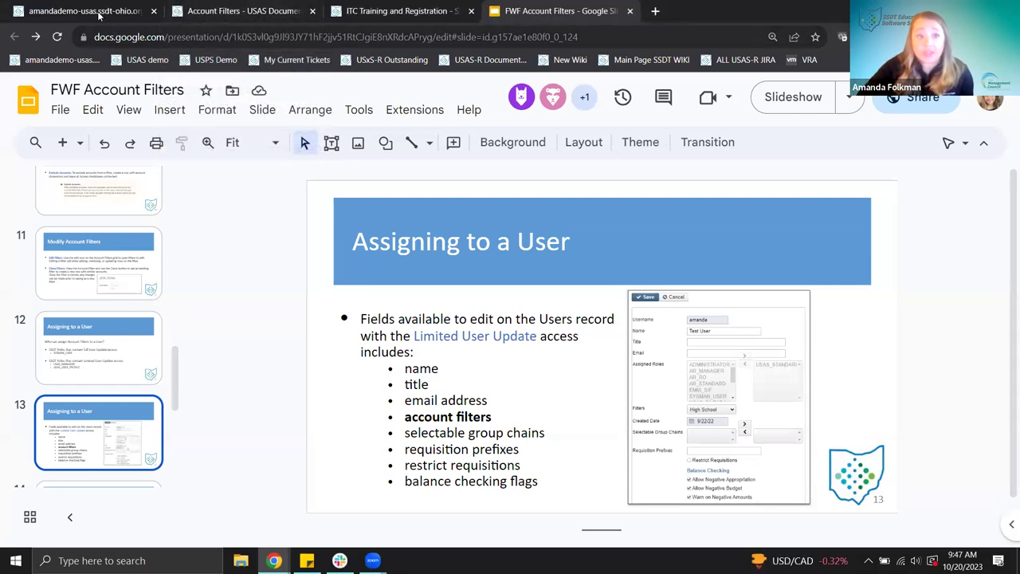
pyautogui.click(96, 11)
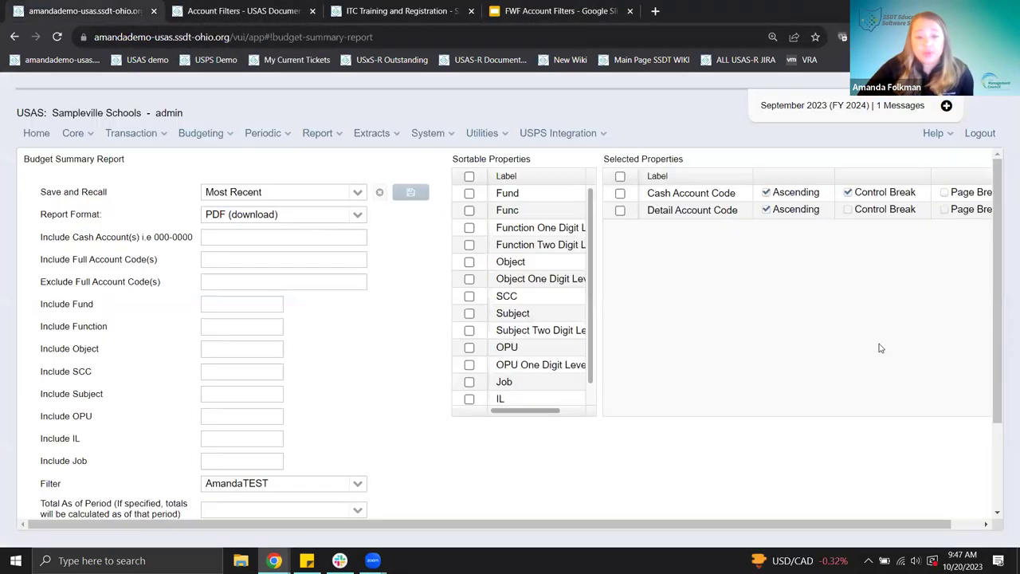
# Log out and sign in under a different user account, declining to save the password
pyautogui.click(987, 141)
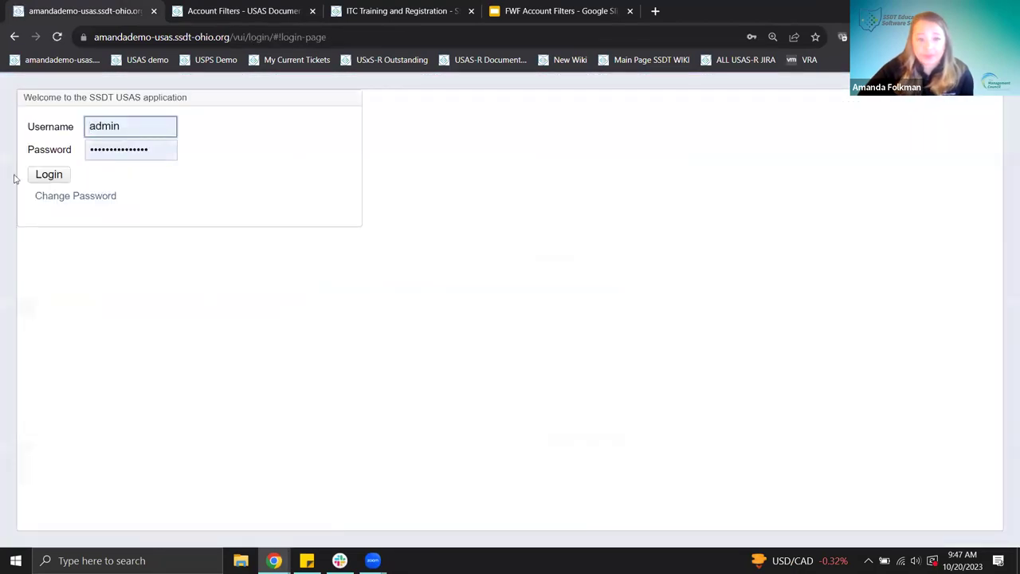
pyautogui.click(107, 127)
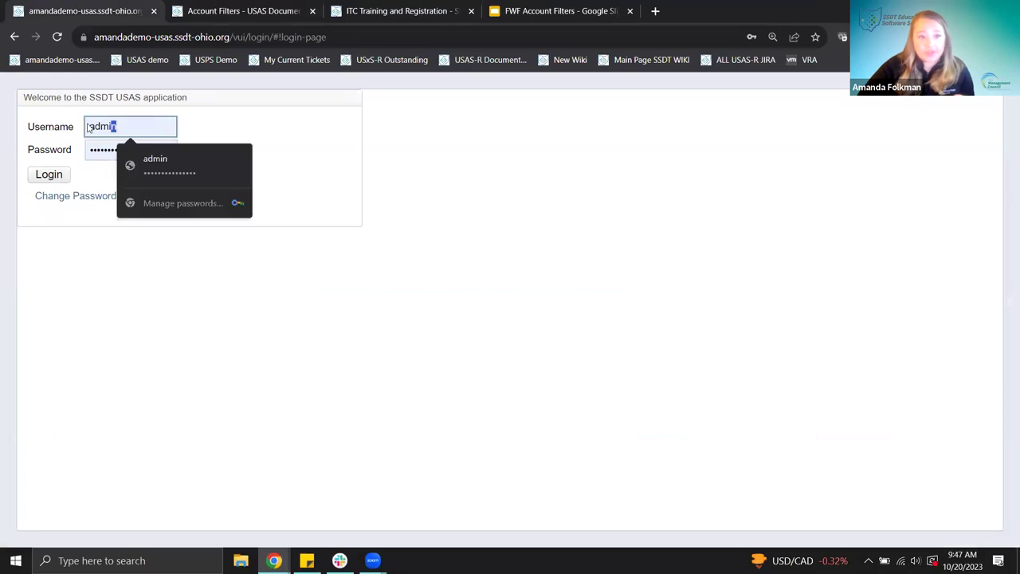
pyautogui.doubleClick(107, 127)
pyautogui.write('admin')
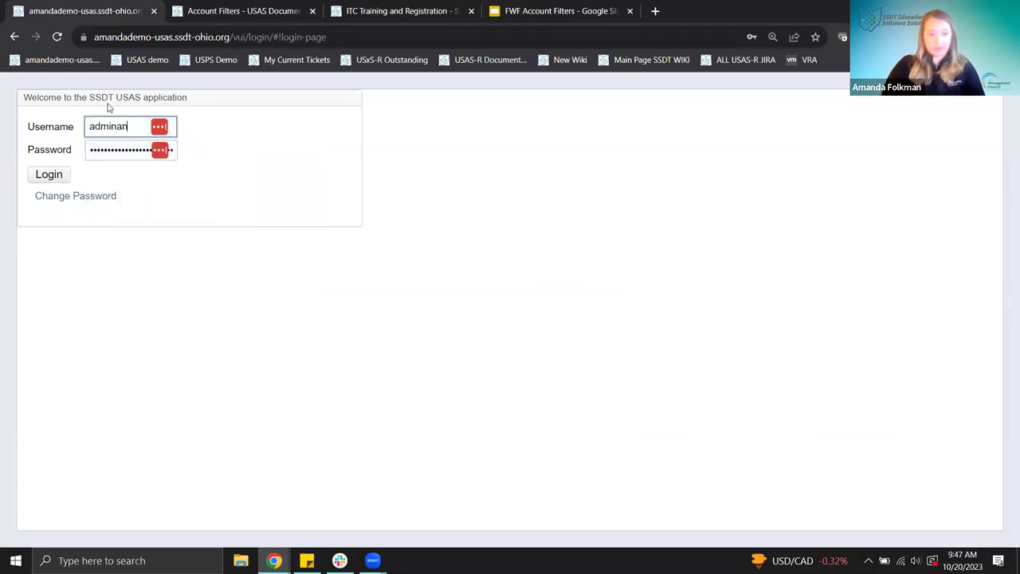
pyautogui.press('BackSpace')
pyautogui.press('BackSpace')
pyautogui.press('BackSpace')
pyautogui.press('BackSpace')
pyautogui.write('man')
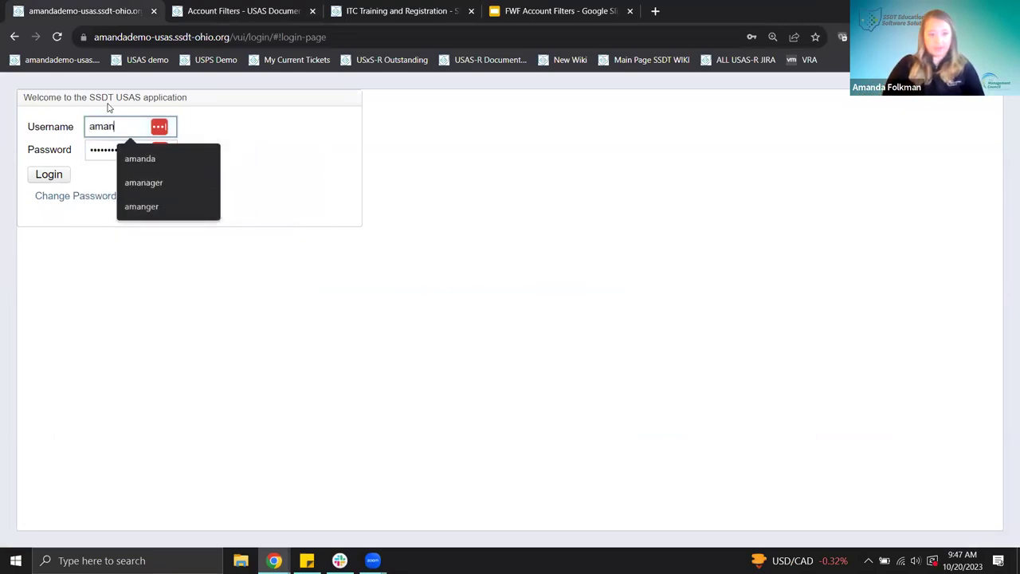
pyautogui.write('ager')
pyautogui.press('Tab')
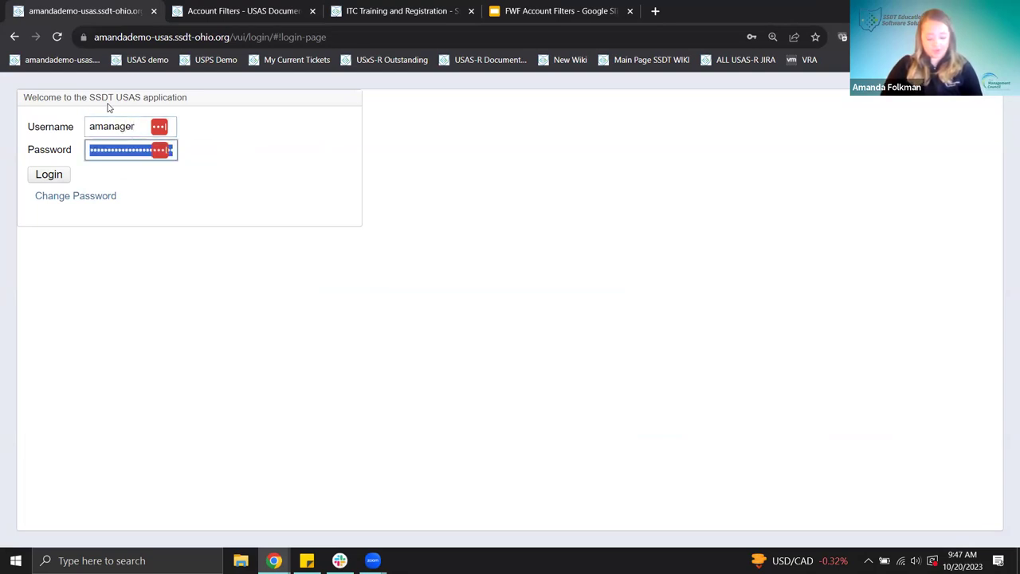
pyautogui.write('••••••••')
pyautogui.press('Return')
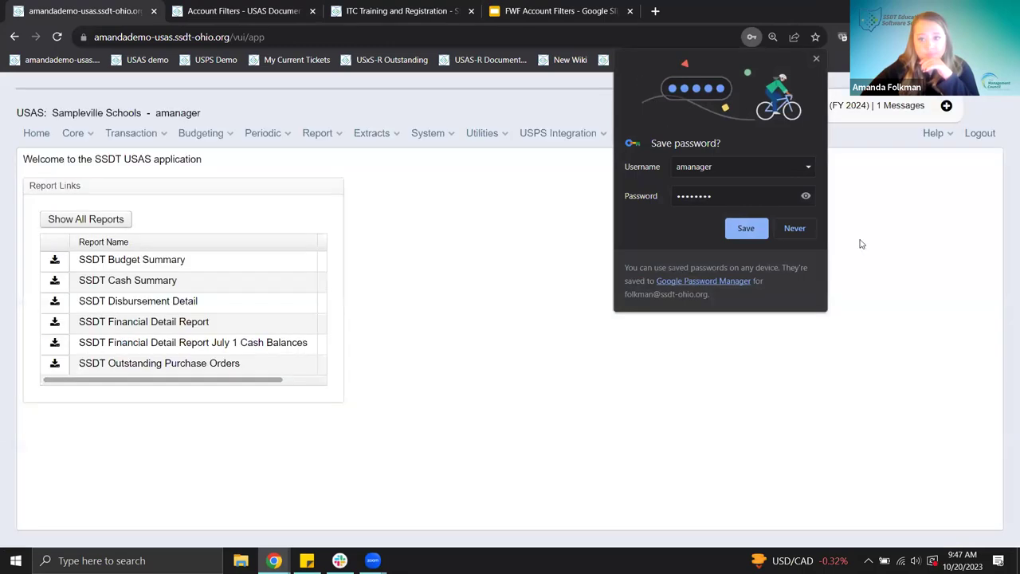
pyautogui.click(795, 228)
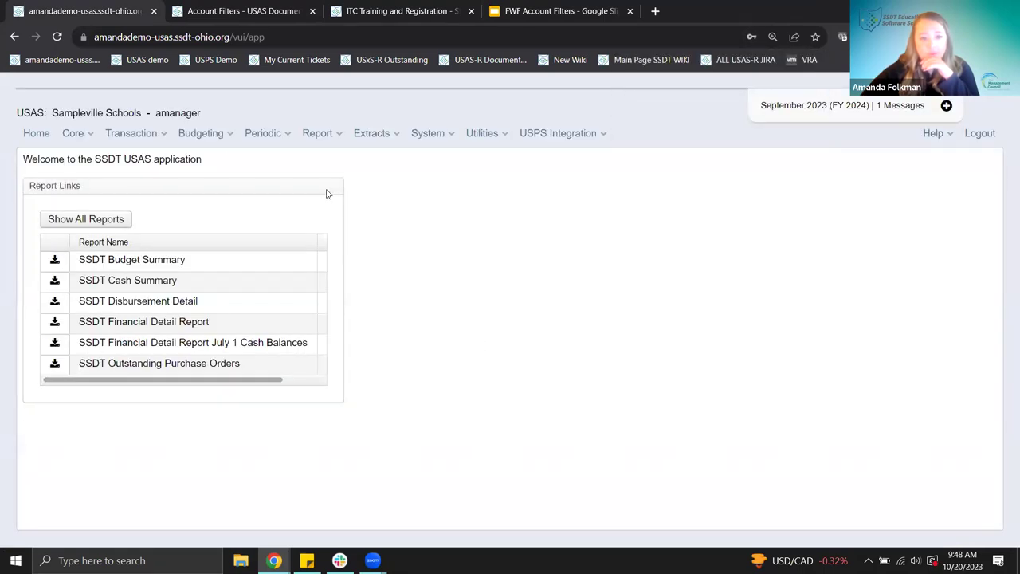
# Open the System > Users list, dismiss the LastPass prompt, and edit the test user's record
pyautogui.click(422, 137)
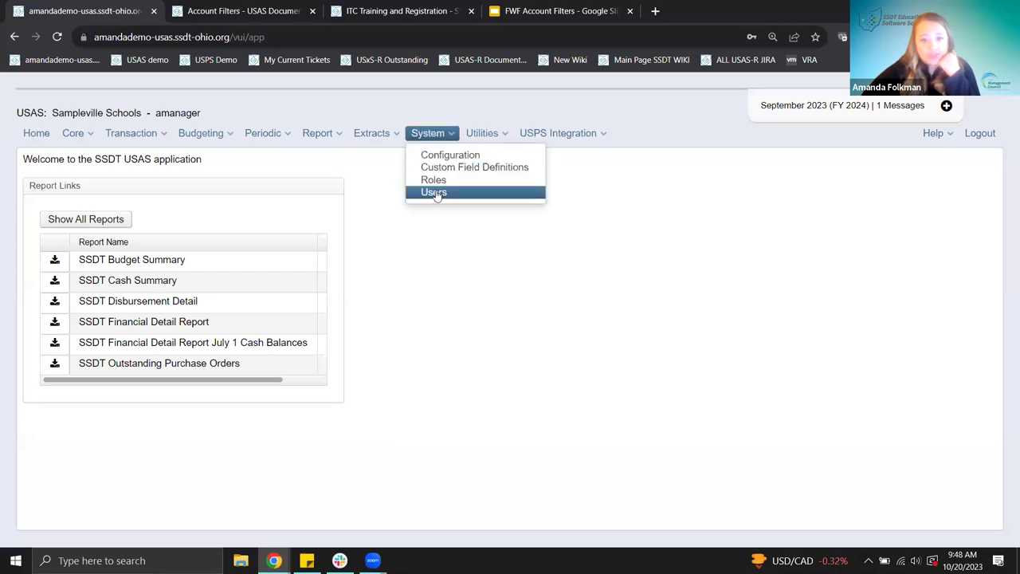
pyautogui.click(431, 195)
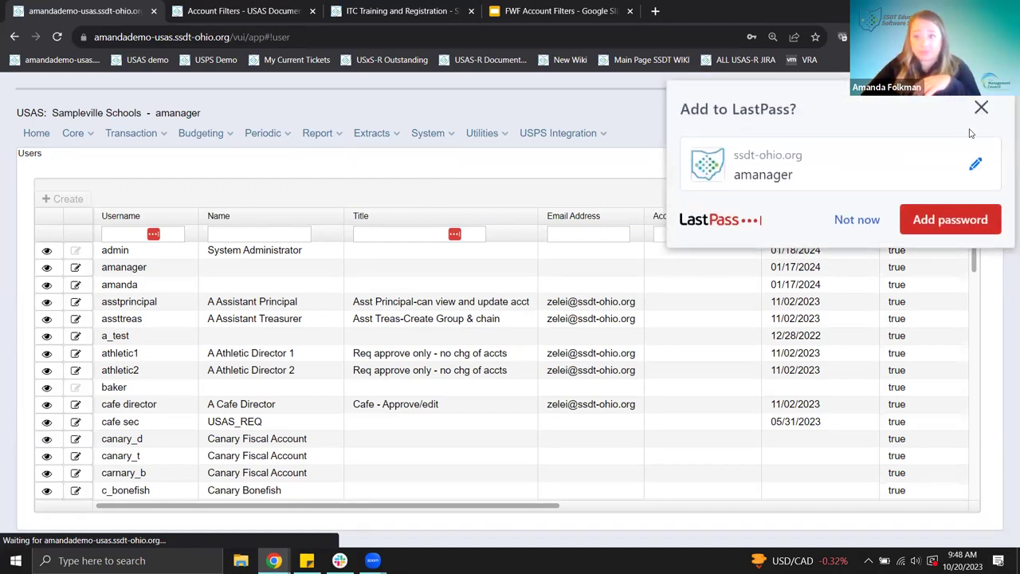
pyautogui.click(846, 220)
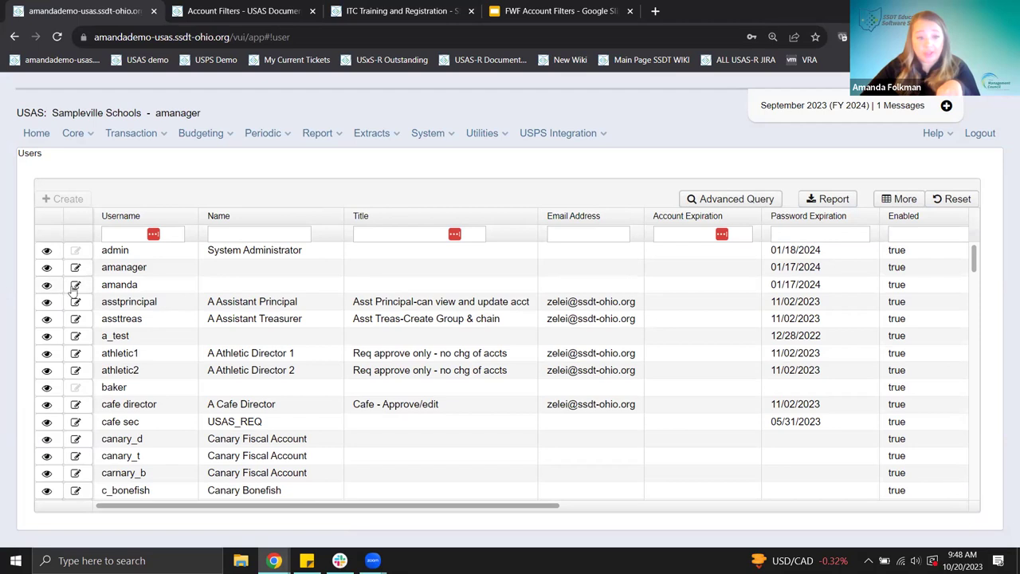
pyautogui.click(86, 285)
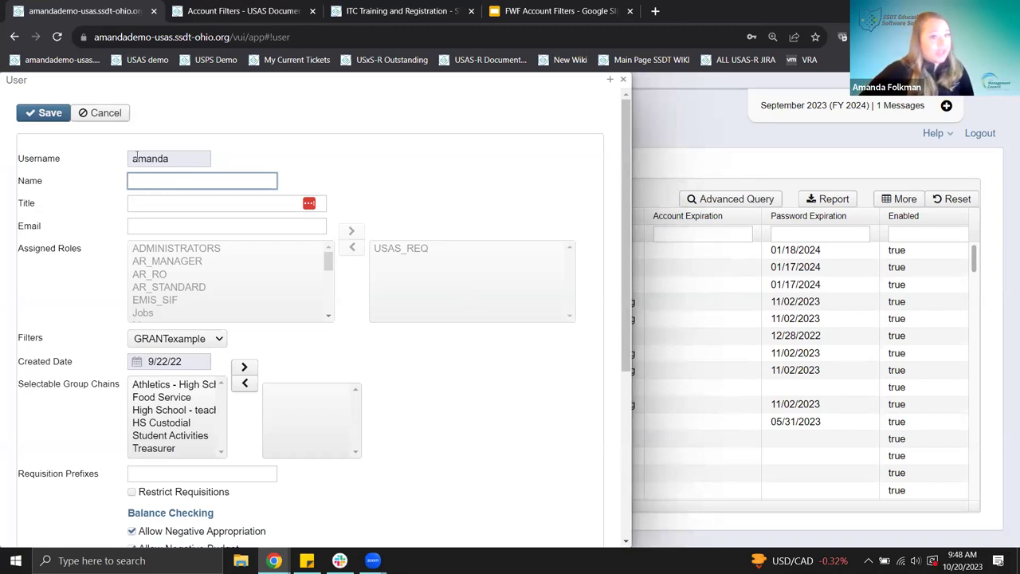
# Replace the test user's GRANTexample filter with AmandaTEST in the Filters dropdown
pyautogui.click(177, 204)
pyautogui.press('Tab')
pyautogui.press('Escape')
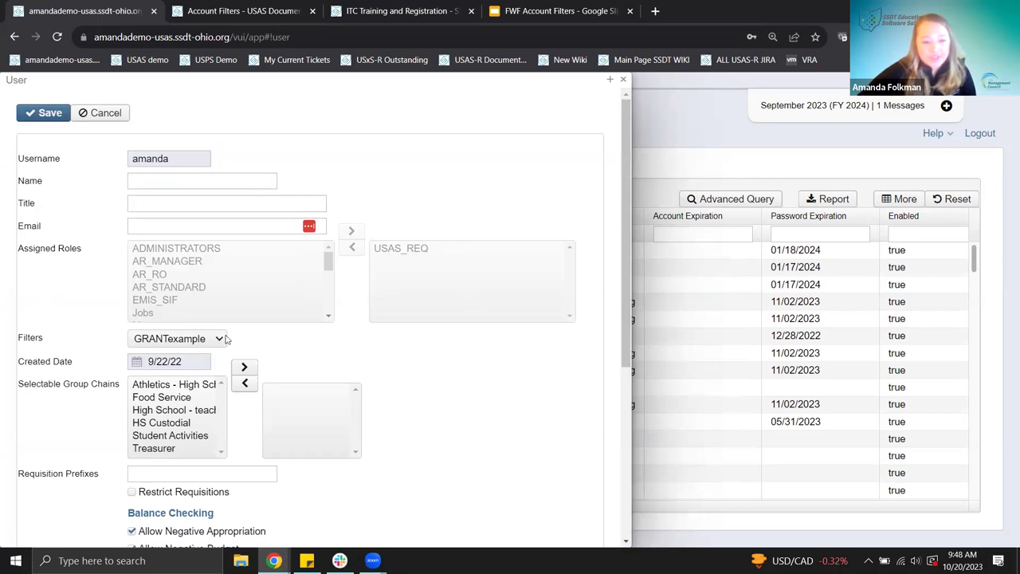
pyautogui.click(214, 340)
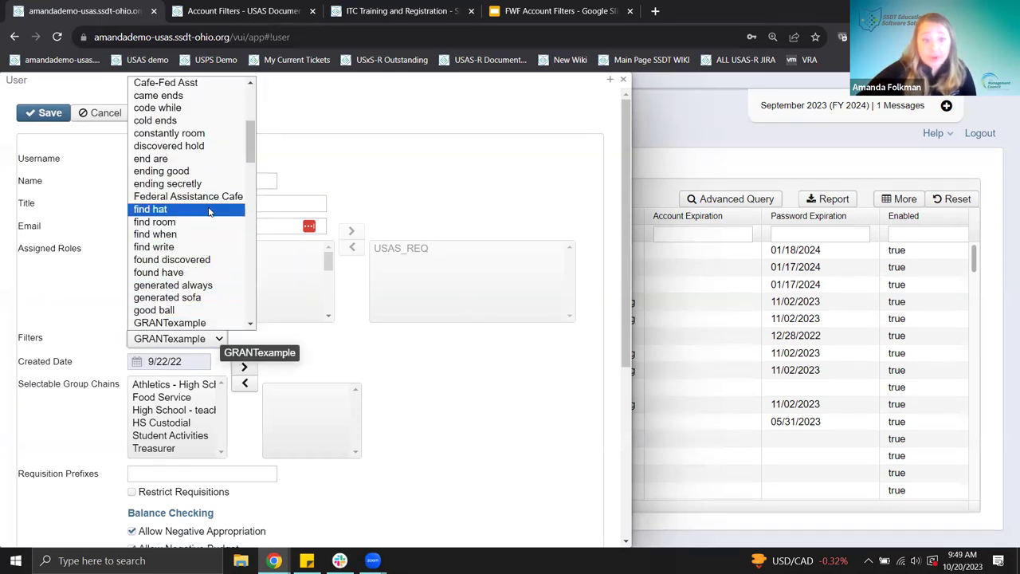
pyautogui.scroll(3, 171, 212)
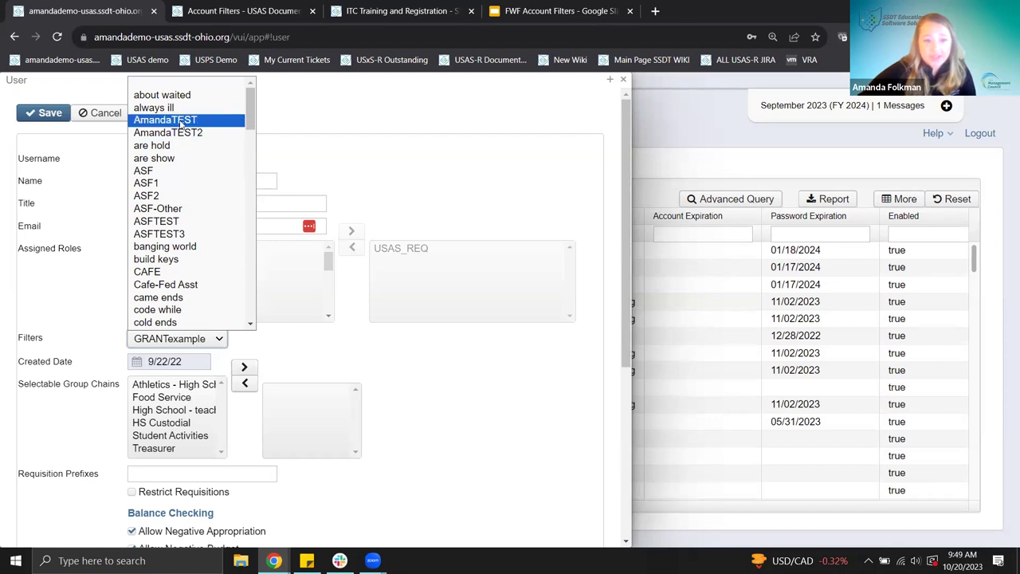
pyautogui.click(188, 121)
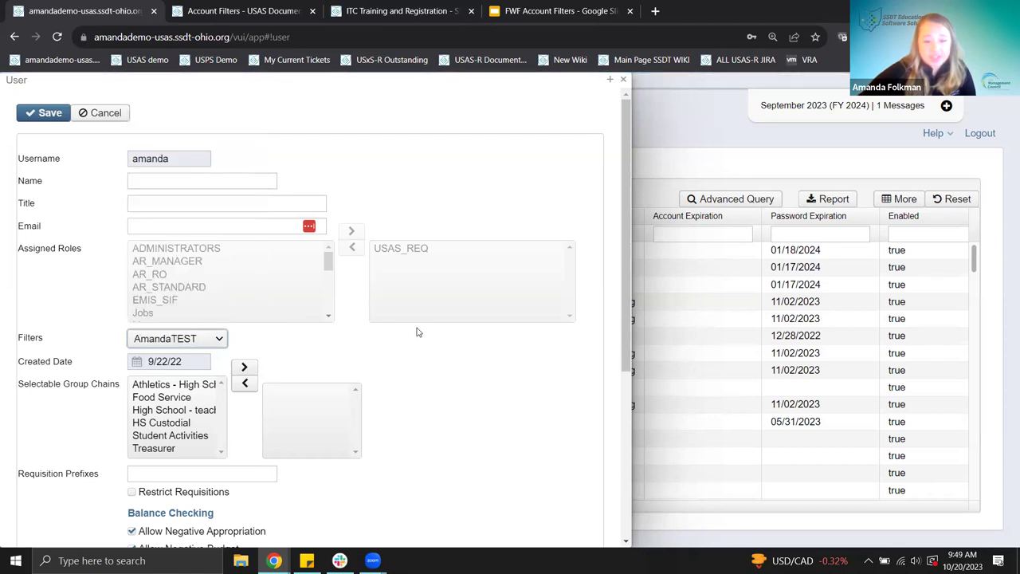
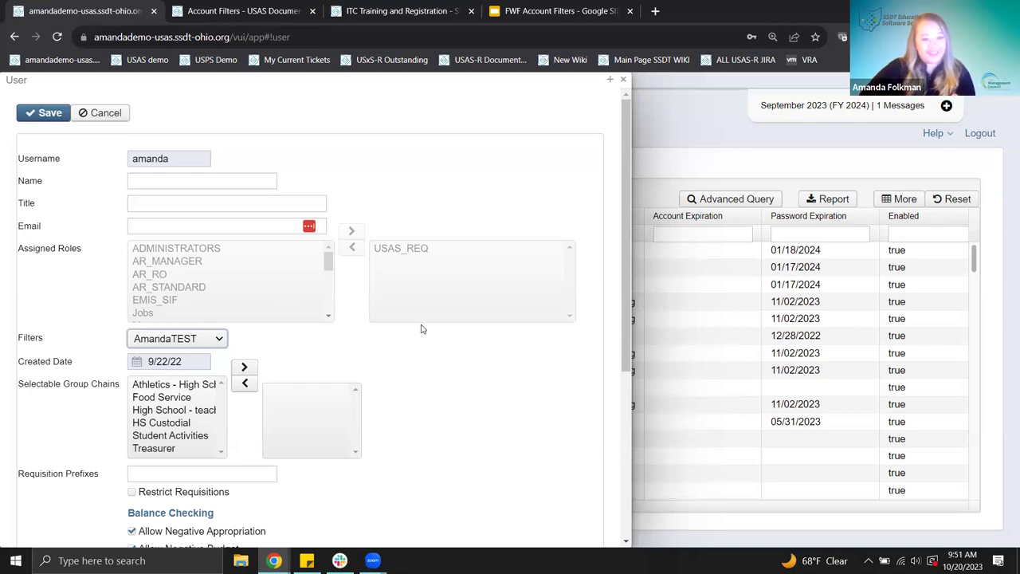
# Review the user edit form and save the record with the test account filter assigned
pyautogui.scroll(-1, 419, 333)
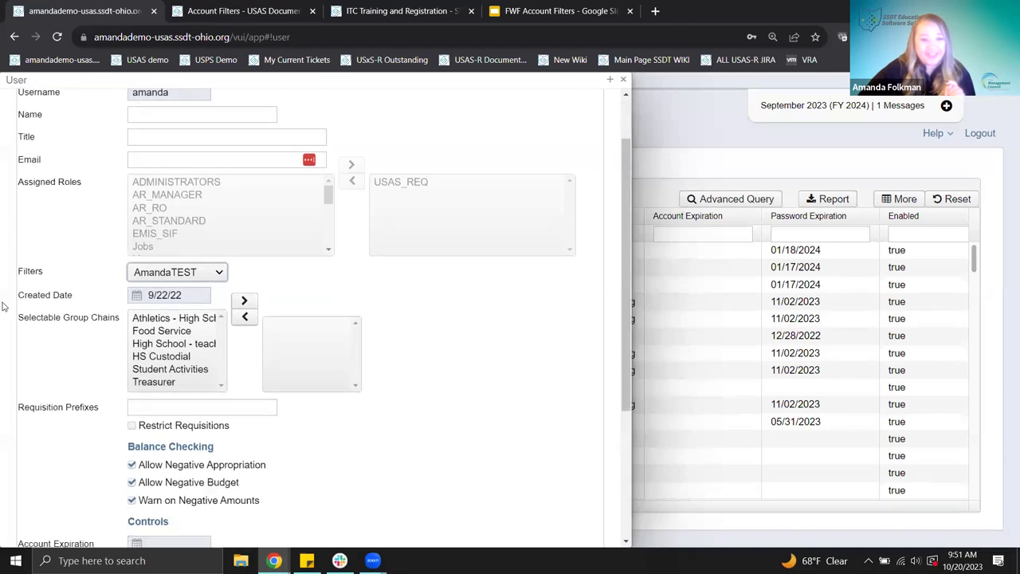
pyautogui.scroll(-1, 75, 369)
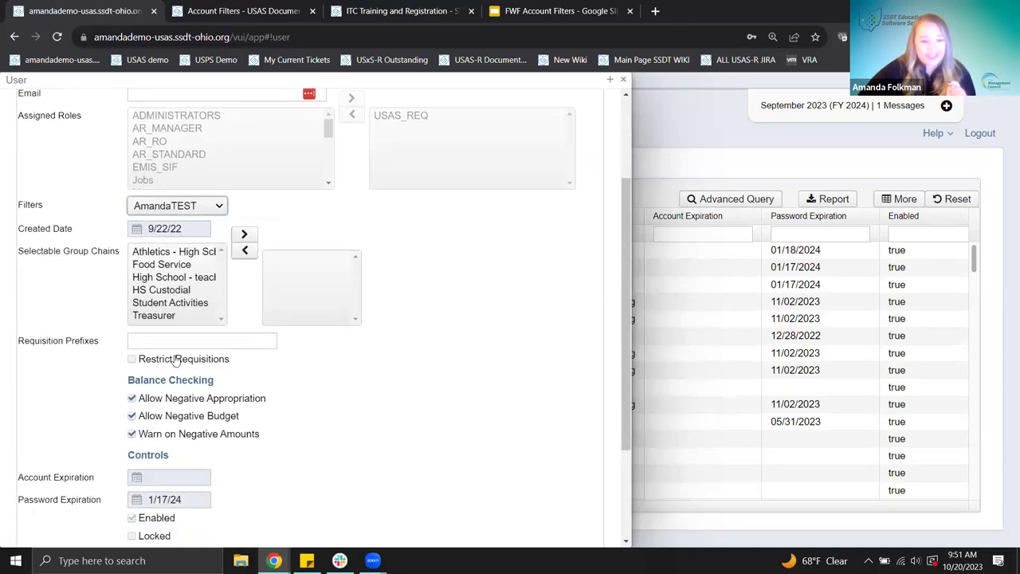
pyautogui.scroll(-2, 192, 408)
pyautogui.scroll(4, 314, 420)
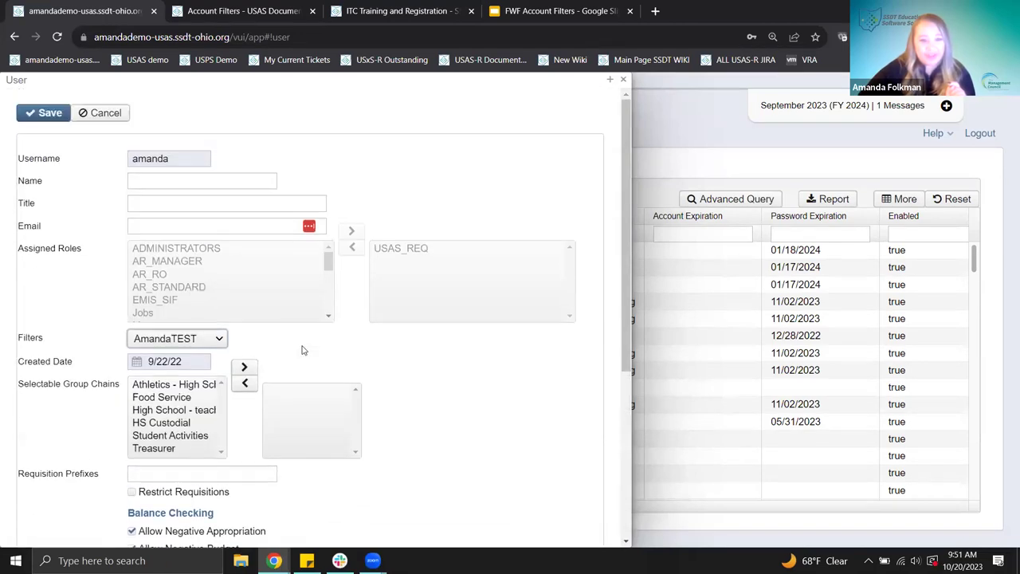
pyautogui.click(48, 113)
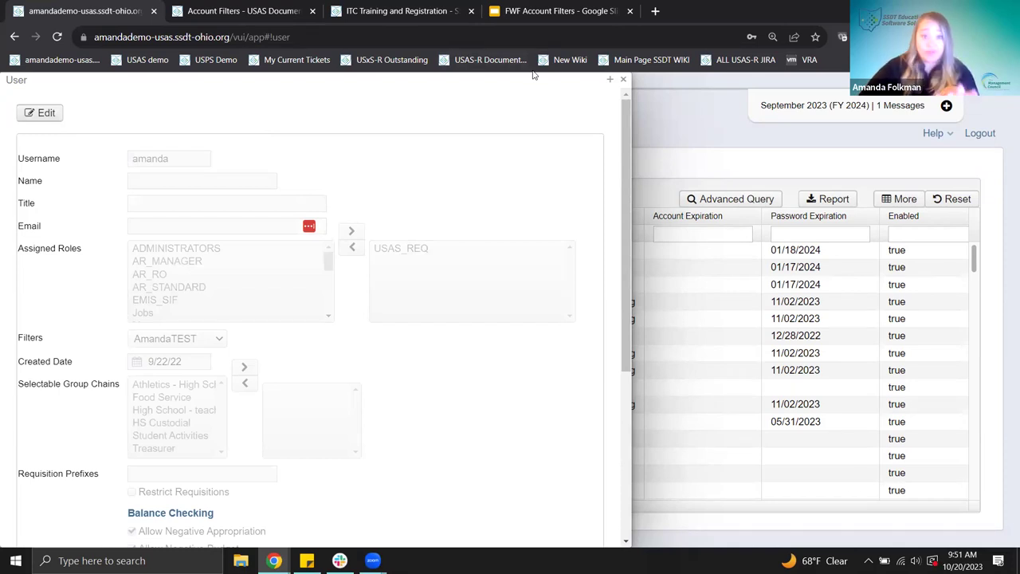
# Log out and sign back in with the administrator credentials
pyautogui.click(981, 135)
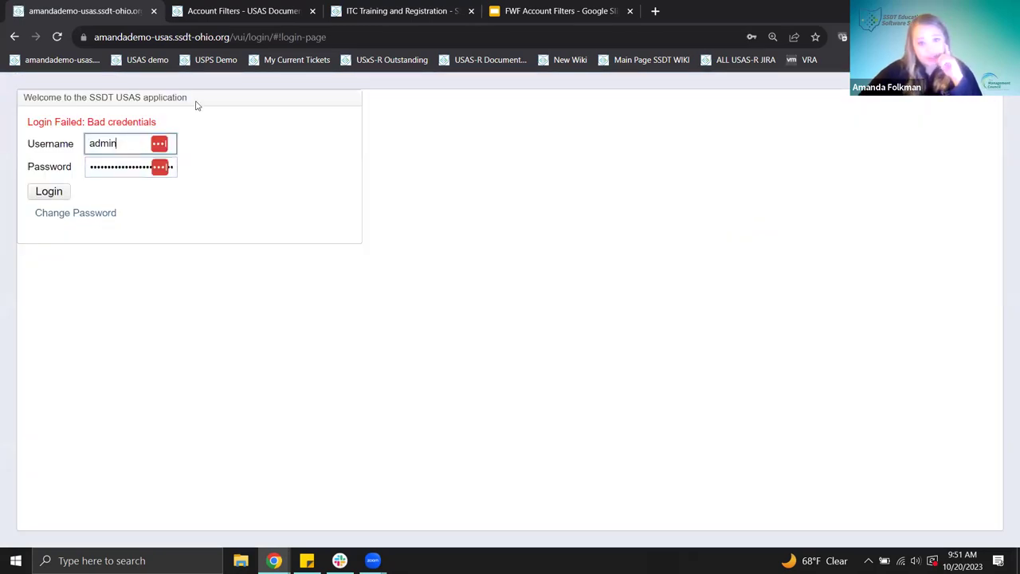
pyautogui.click(55, 194)
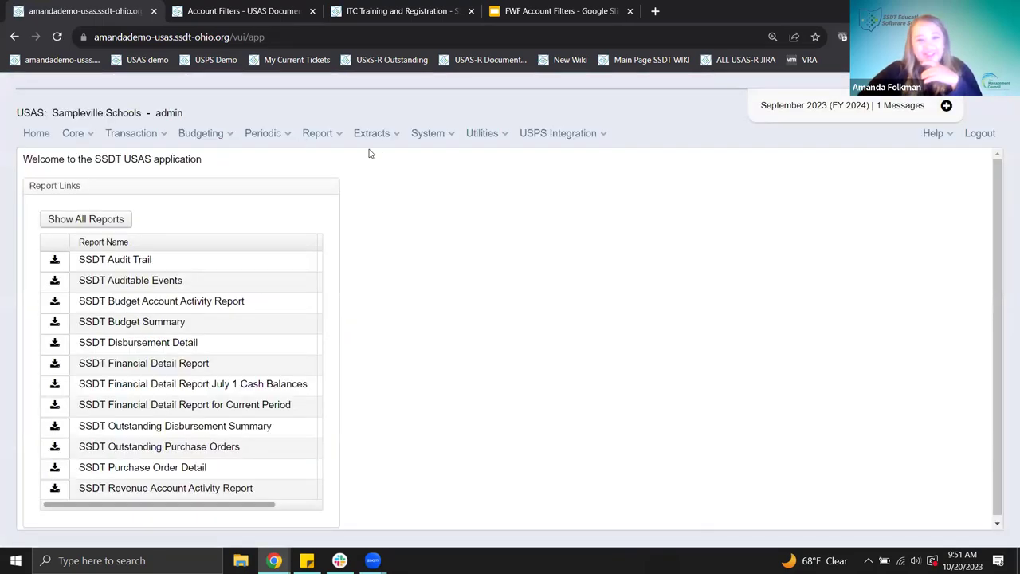
# Open the test user's record from System > Users for editing
pyautogui.click(433, 133)
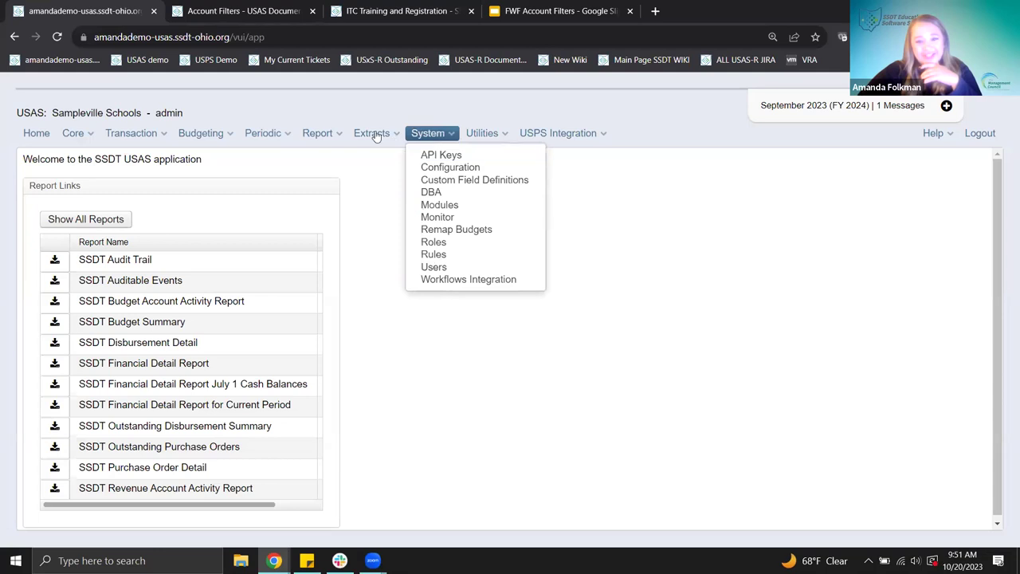
pyautogui.click(448, 267)
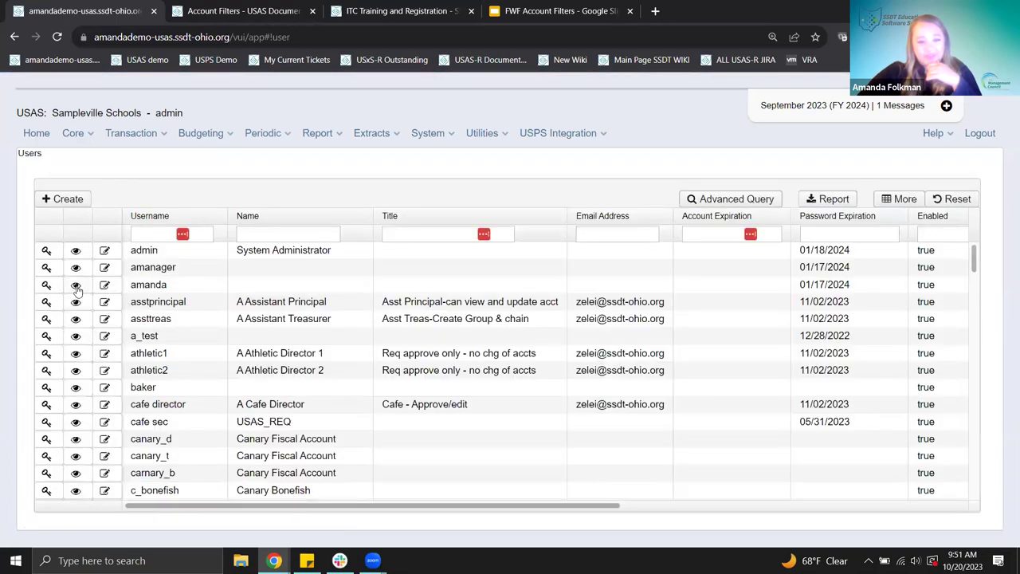
pyautogui.click(116, 285)
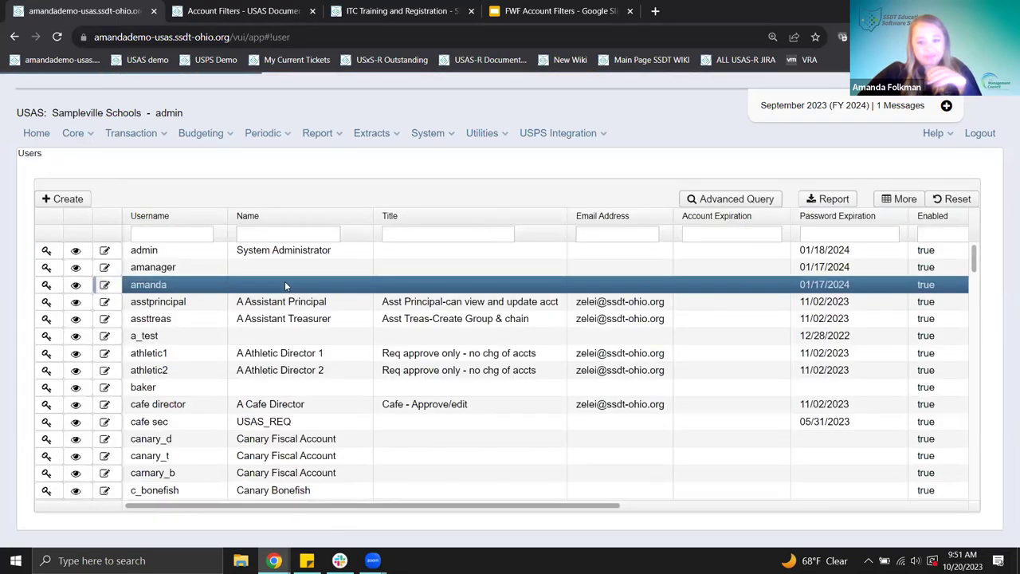
pyautogui.doubleClick(286, 284)
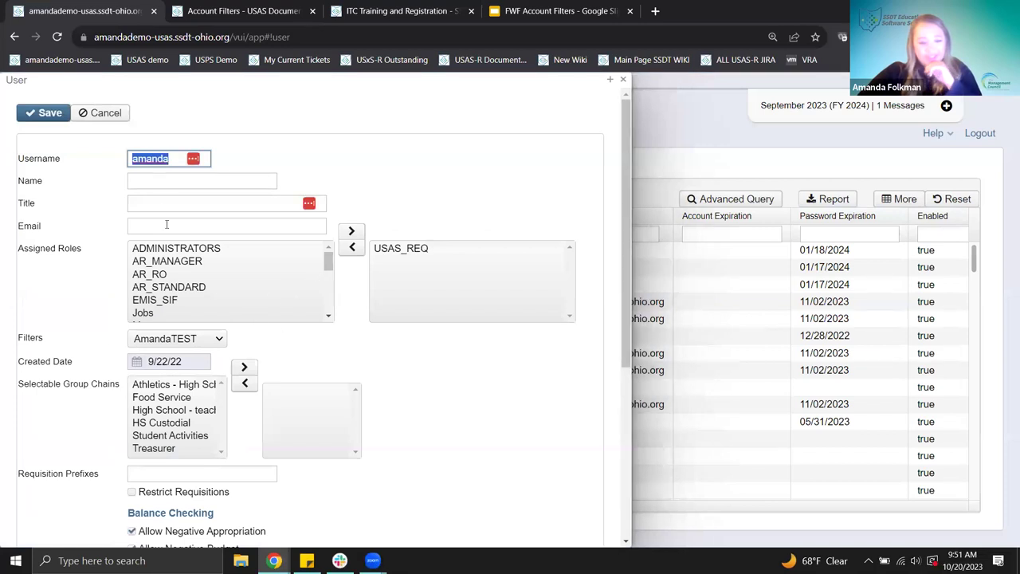
# Add USAS_RO to the user's Assigned Roles and save
pyautogui.scroll(-3, 154, 288)
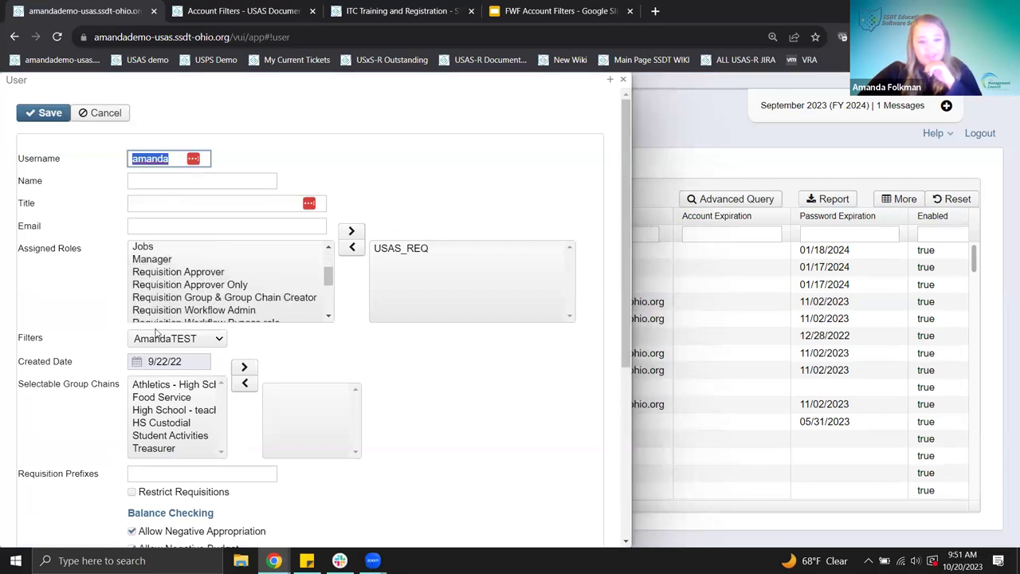
pyautogui.scroll(-4, 152, 295)
pyautogui.scroll(-1, 239, 271)
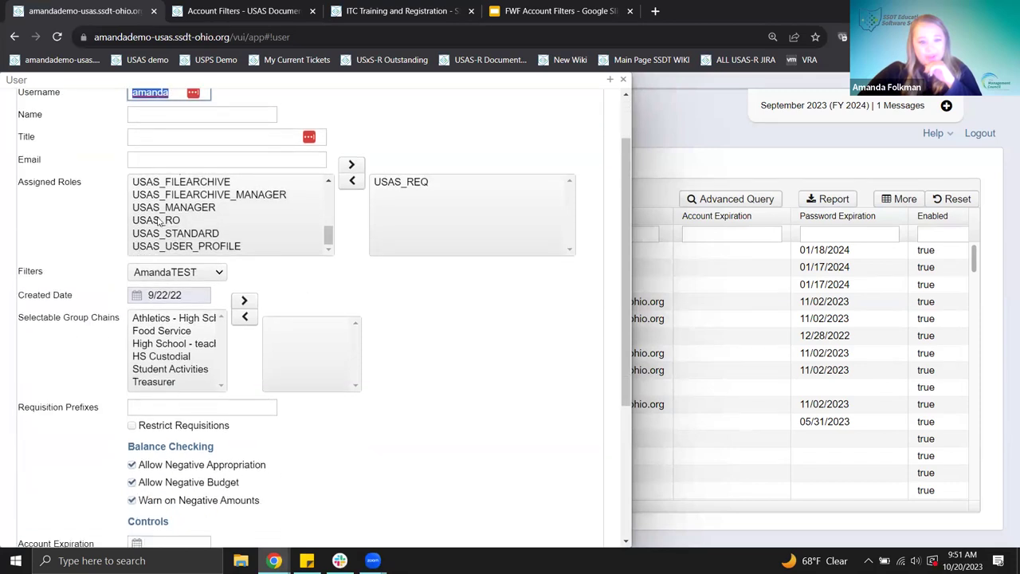
pyautogui.click(159, 222)
pyautogui.click(351, 164)
pyautogui.scroll(1, 399, 307)
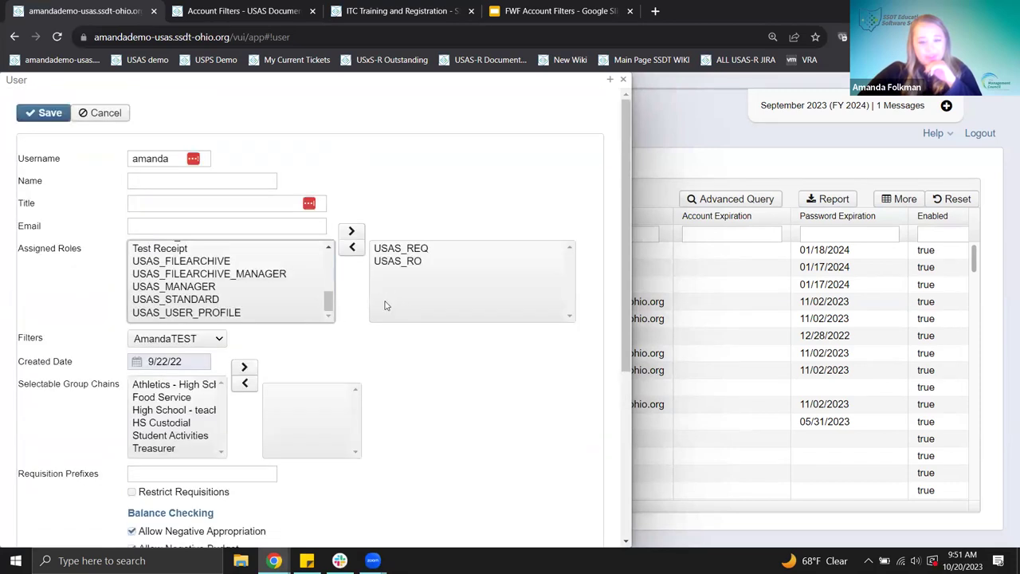
pyautogui.click(48, 112)
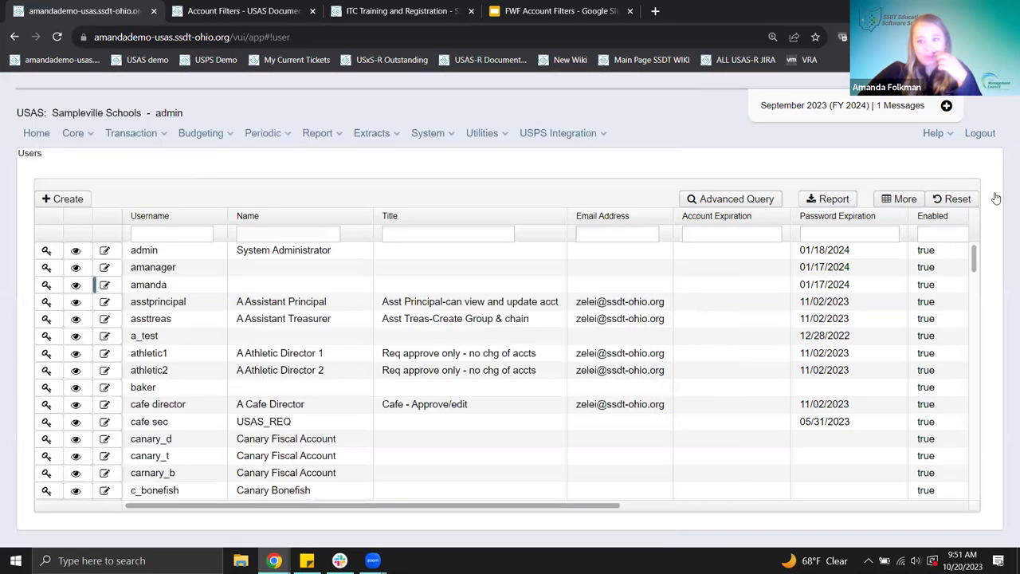
# Log out and sign in with the test user's username and password
pyautogui.click(977, 136)
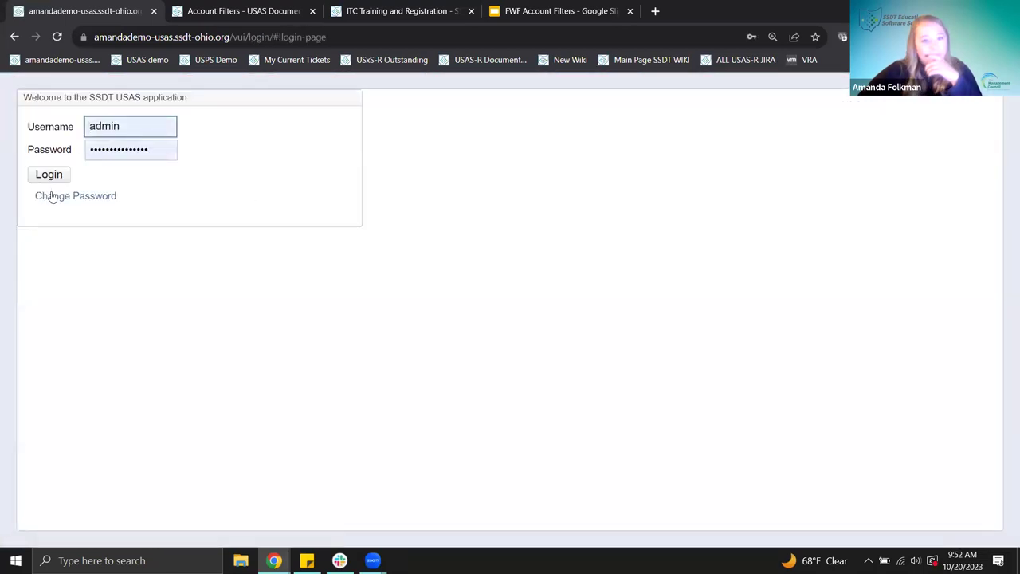
pyautogui.doubleClick(104, 126)
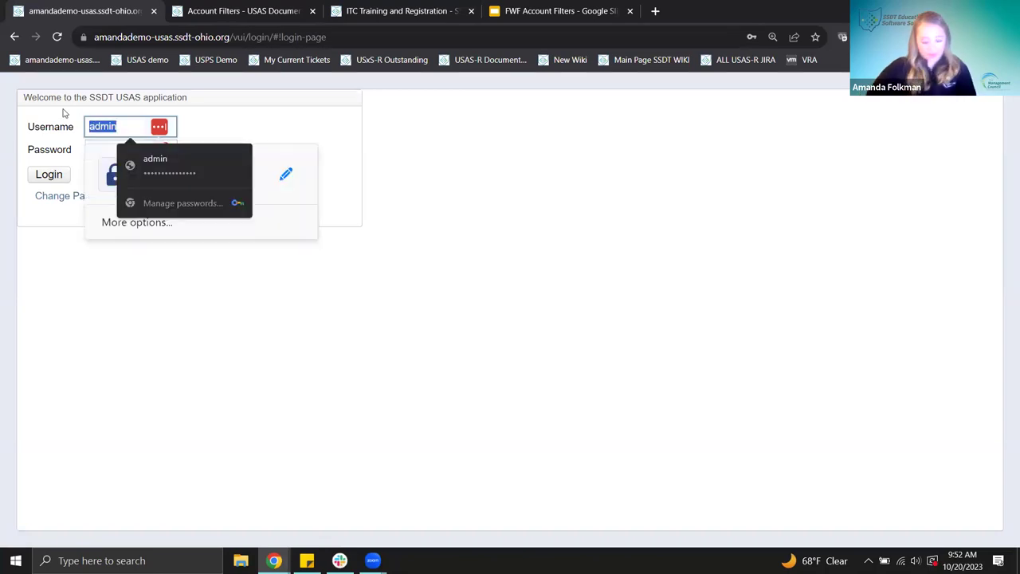
pyautogui.write('amanda')
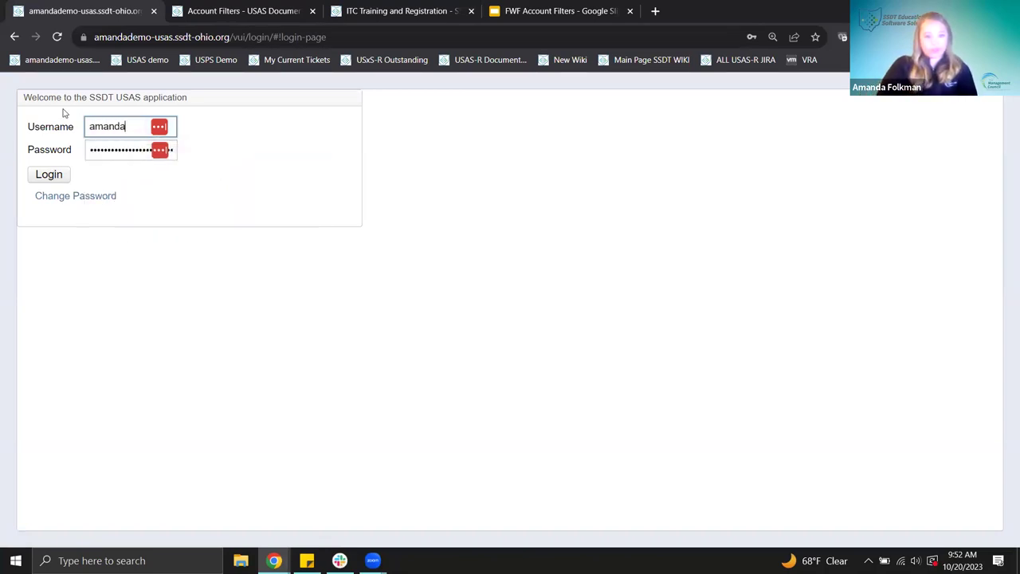
pyautogui.press('Tab')
pyautogui.write('••••••••')
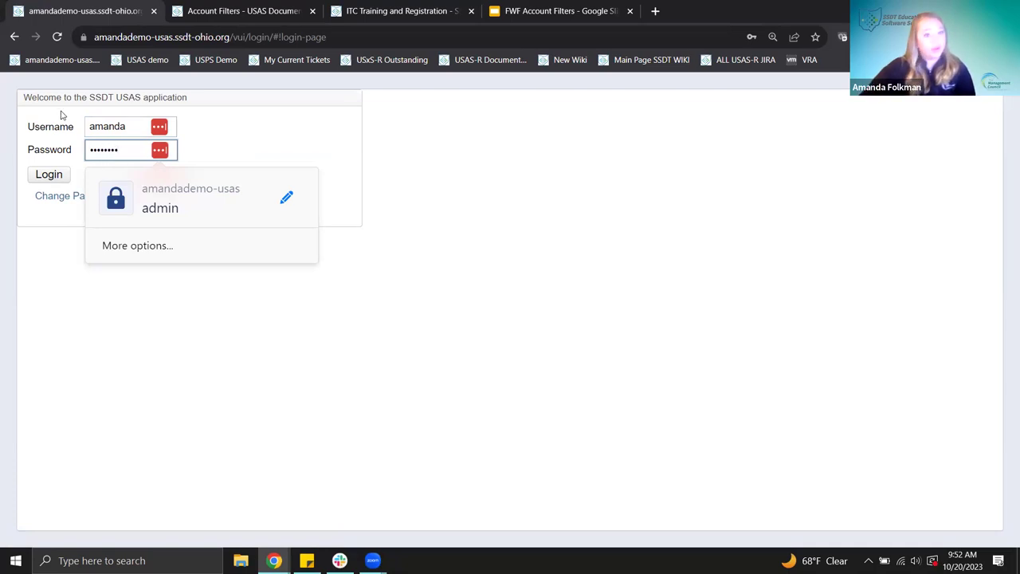
pyautogui.click(55, 181)
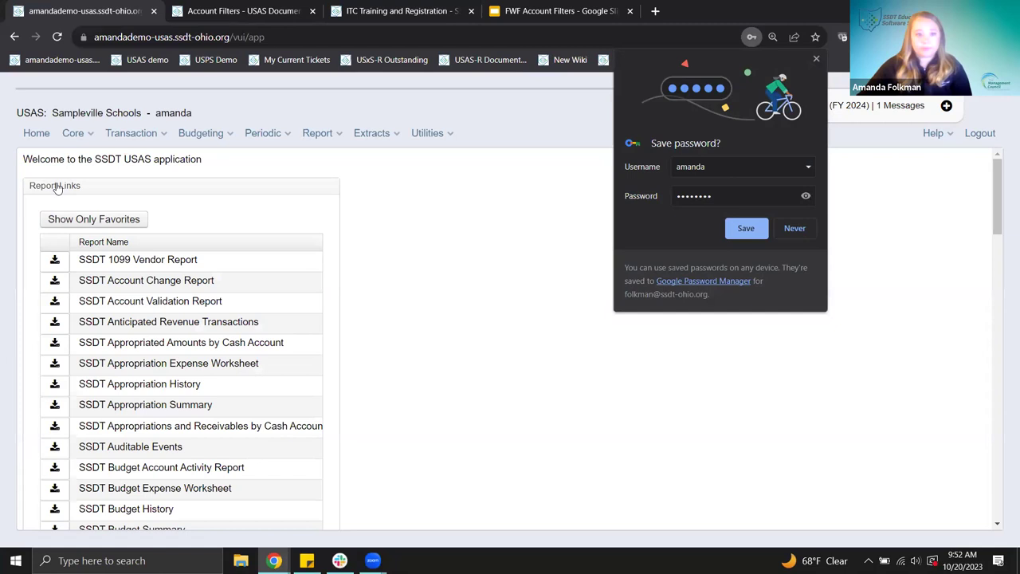
# Dismiss the browser's save-password prompt and go to Core > Accounts
pyautogui.click(69, 137)
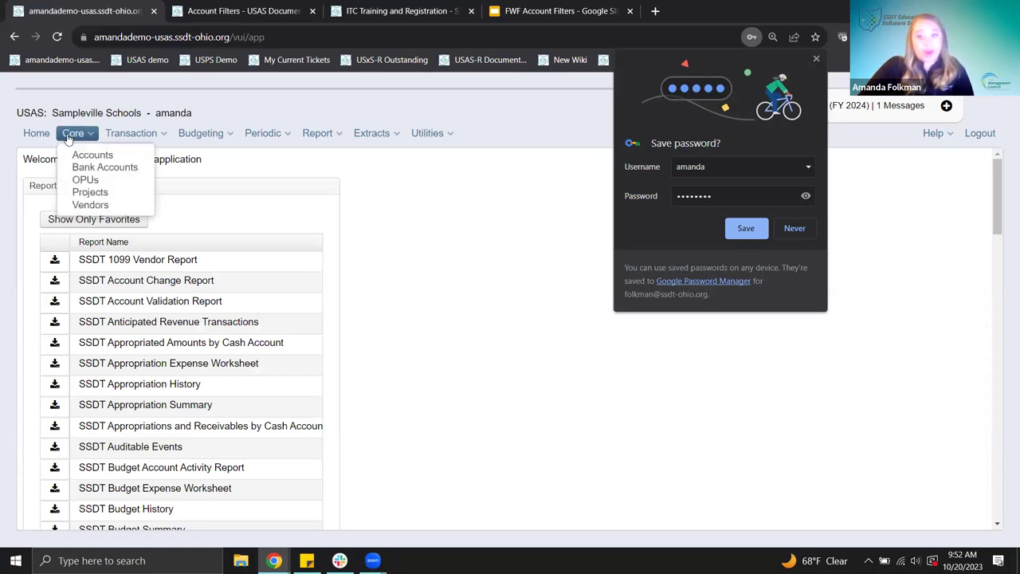
pyautogui.click(794, 230)
pyautogui.moveTo(95, 134)
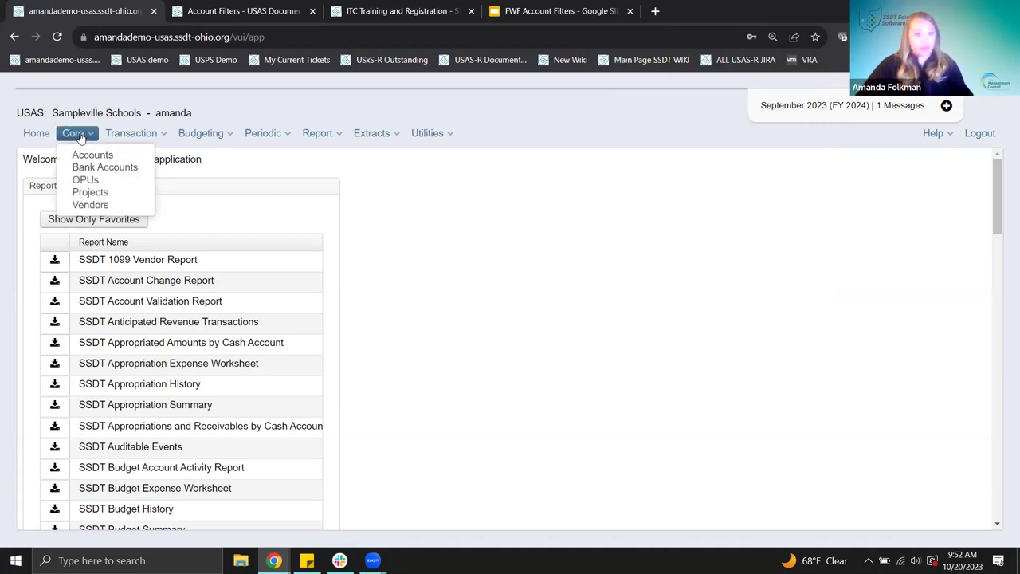
pyautogui.click(91, 156)
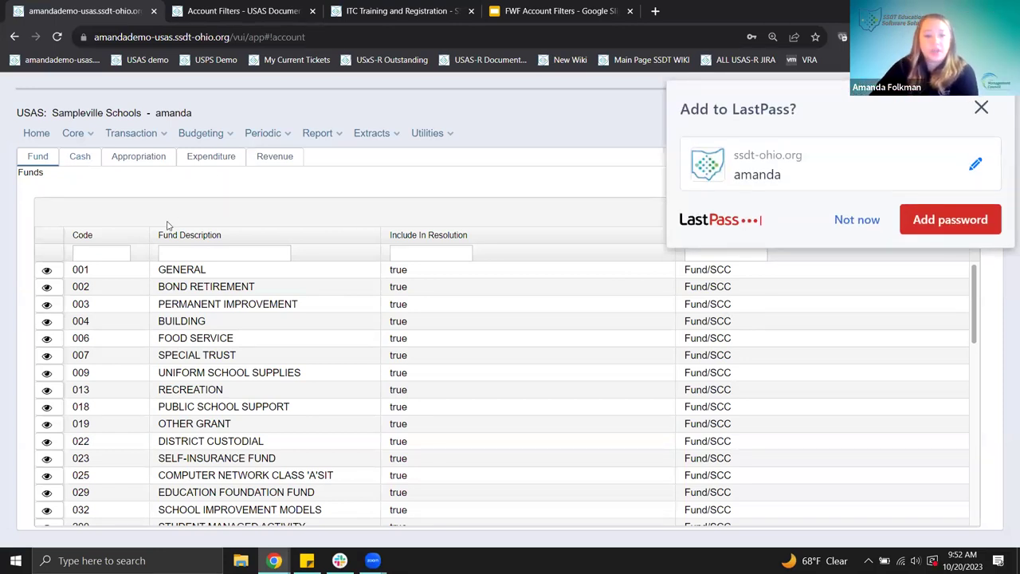
# Show the Expenditure accounts, close the password manager popup, and sort by Object code
pyautogui.click(204, 161)
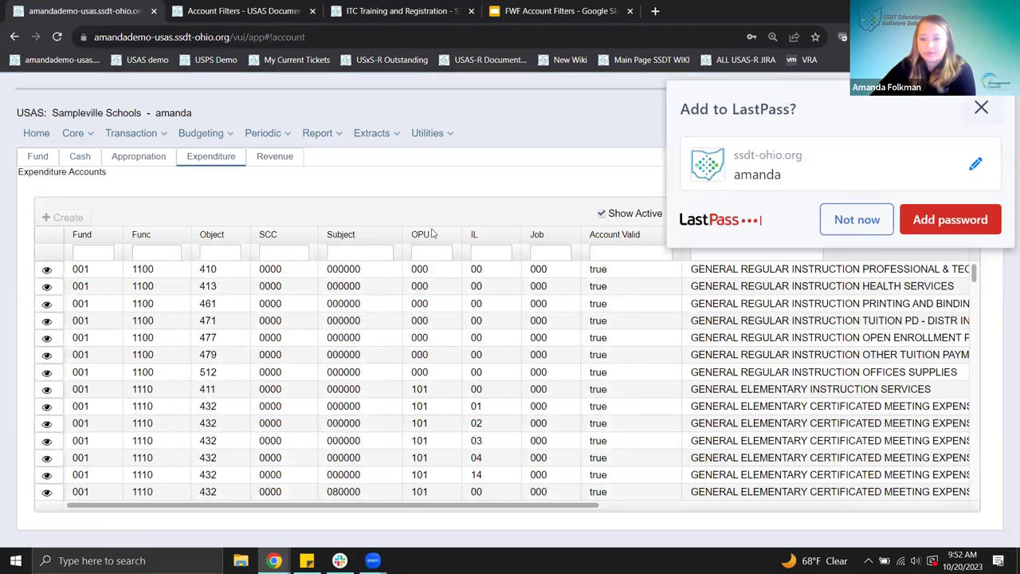
pyautogui.click(985, 110)
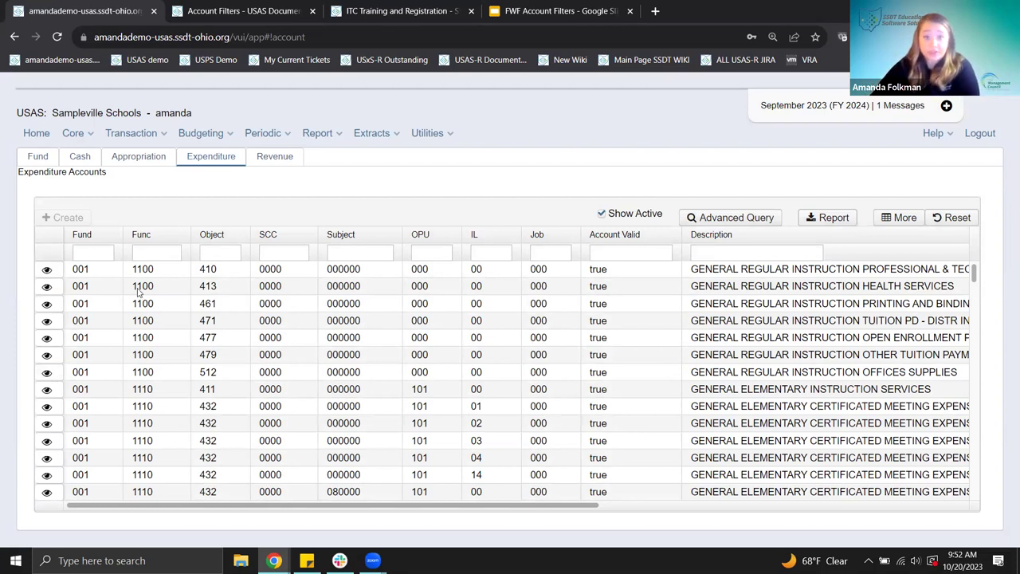
pyautogui.click(223, 237)
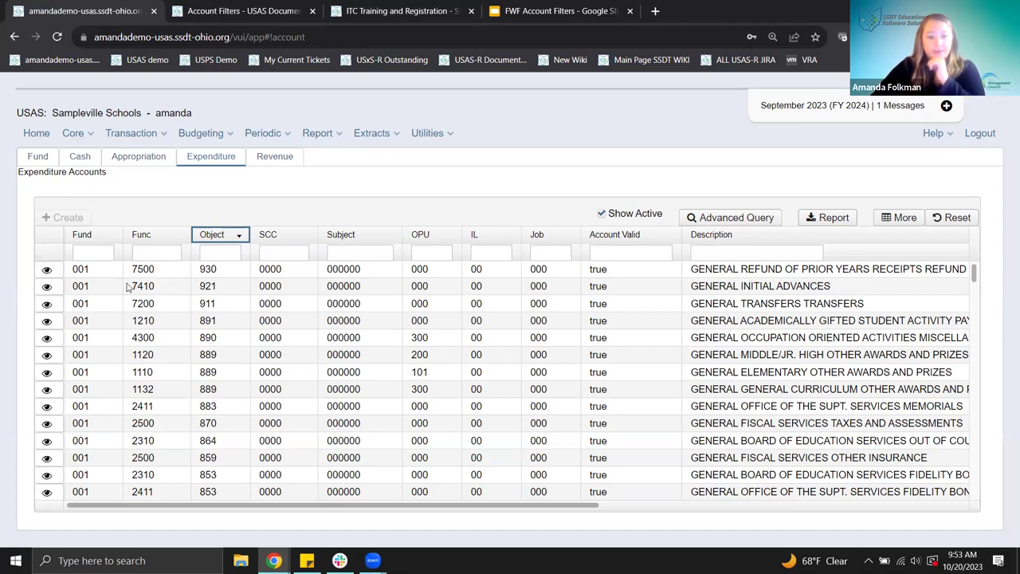
# Enter 001 in the Fund column filter of the Expenditure Accounts list
pyautogui.click(90, 253)
pyautogui.write('001')
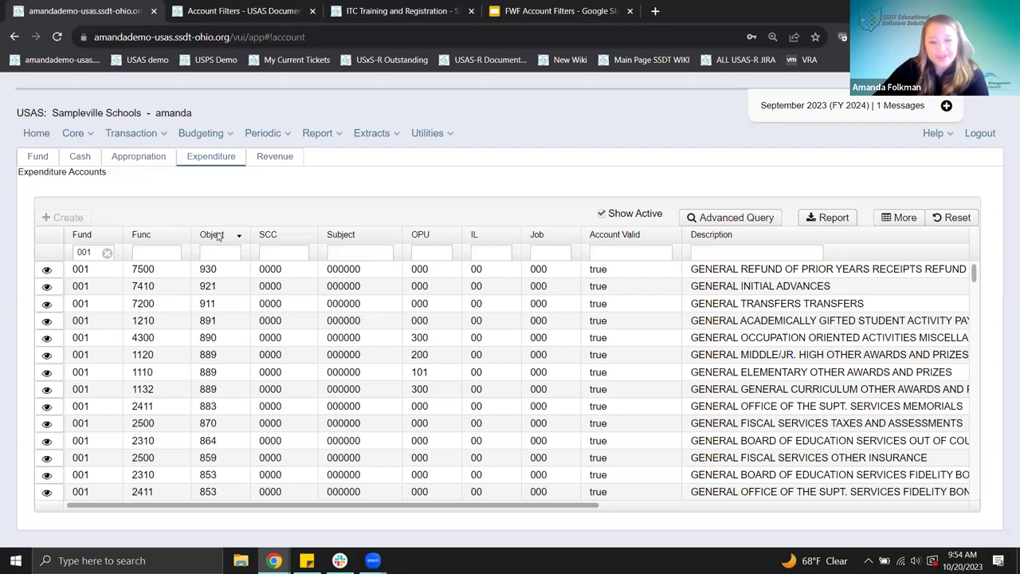
# Reverse the Object sort and switch to the fund 001 Revenue Accounts list
pyautogui.click(238, 238)
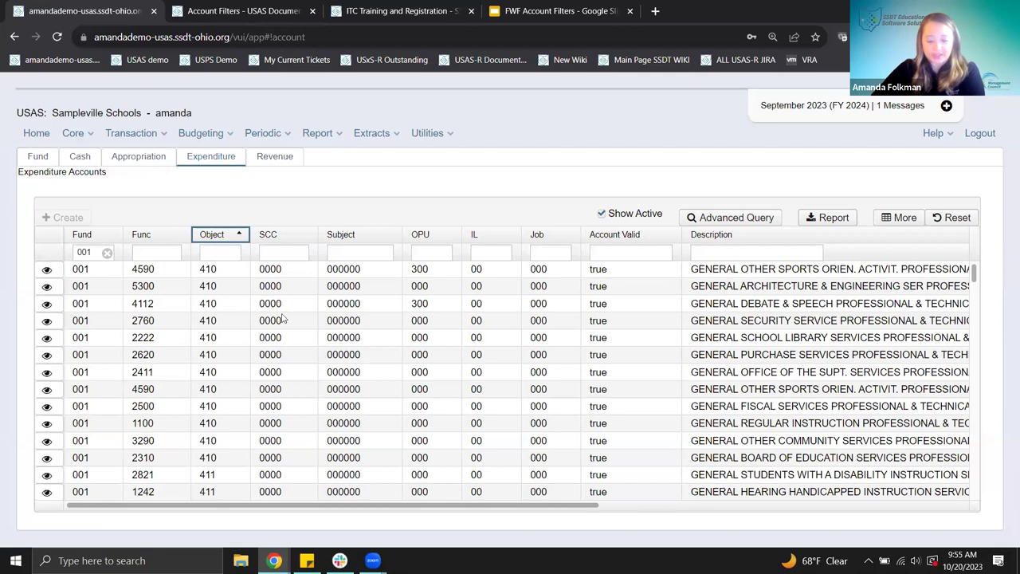
pyautogui.click(275, 159)
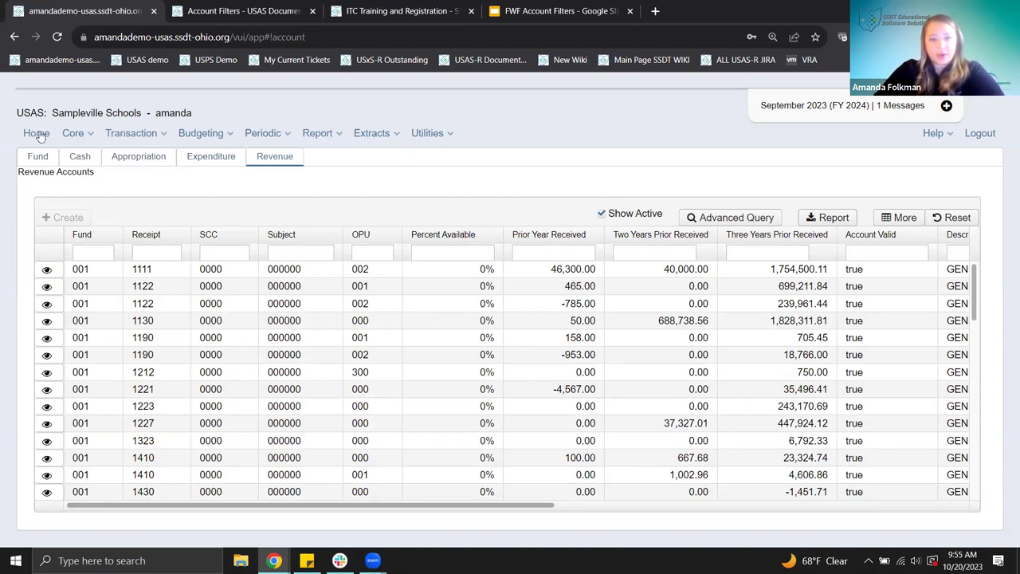
pyautogui.click(73, 135)
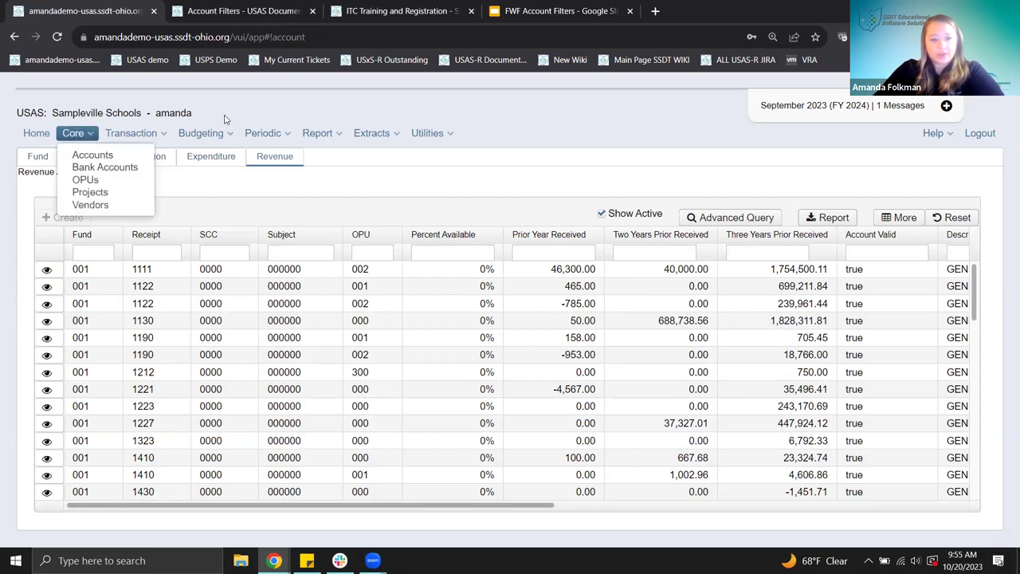
pyautogui.click(131, 133)
# Create a new requisition, add a blank line item, and open its Charges account search
pyautogui.click(152, 267)
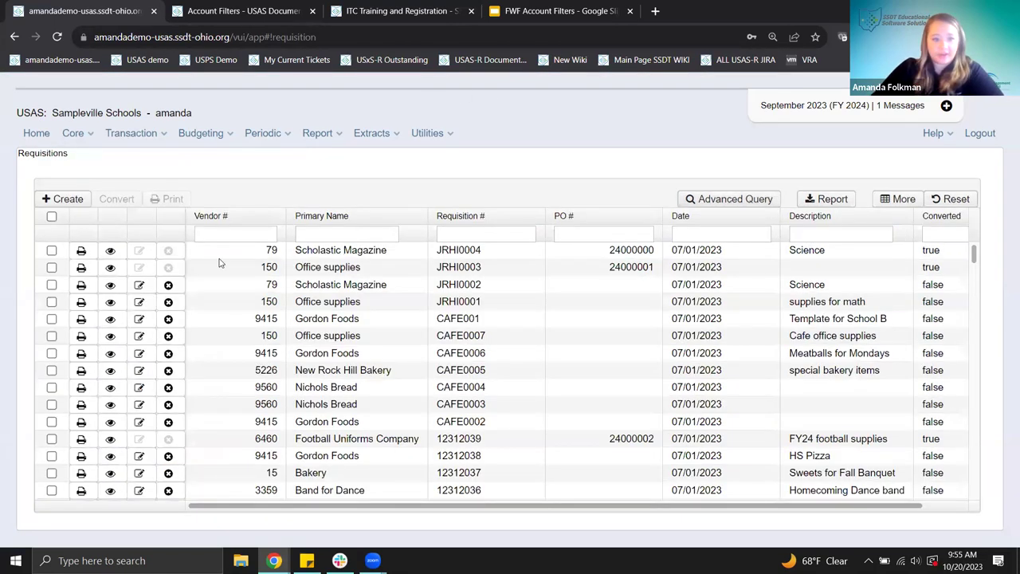
pyautogui.click(58, 199)
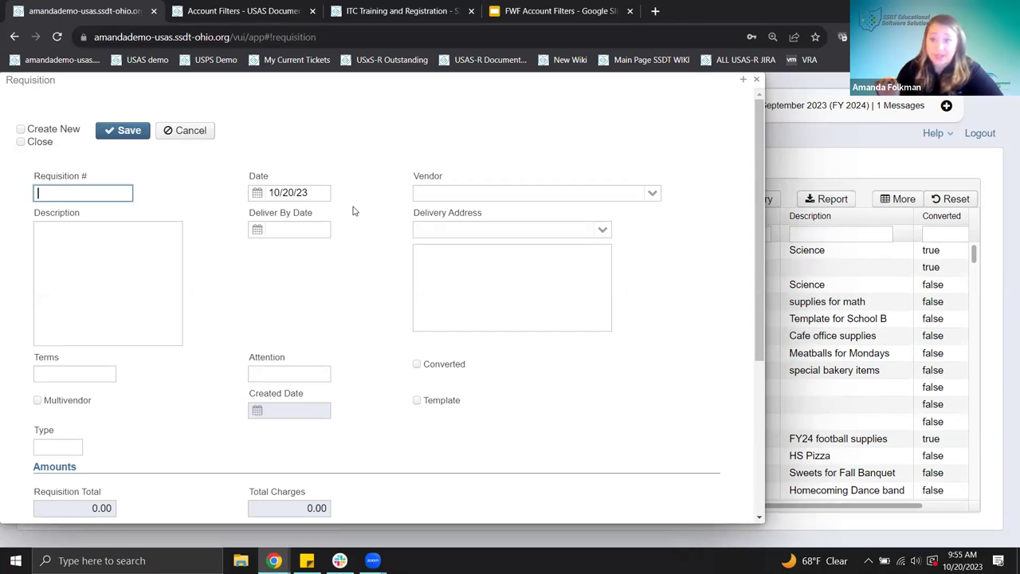
pyautogui.scroll(-1, 344, 225)
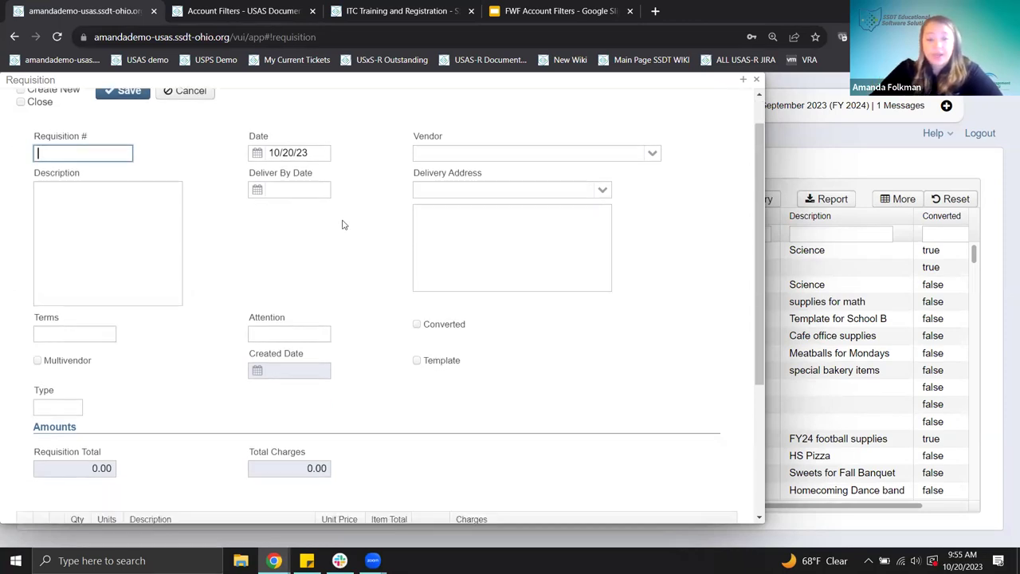
pyautogui.scroll(-5, 344, 224)
pyautogui.click(84, 319)
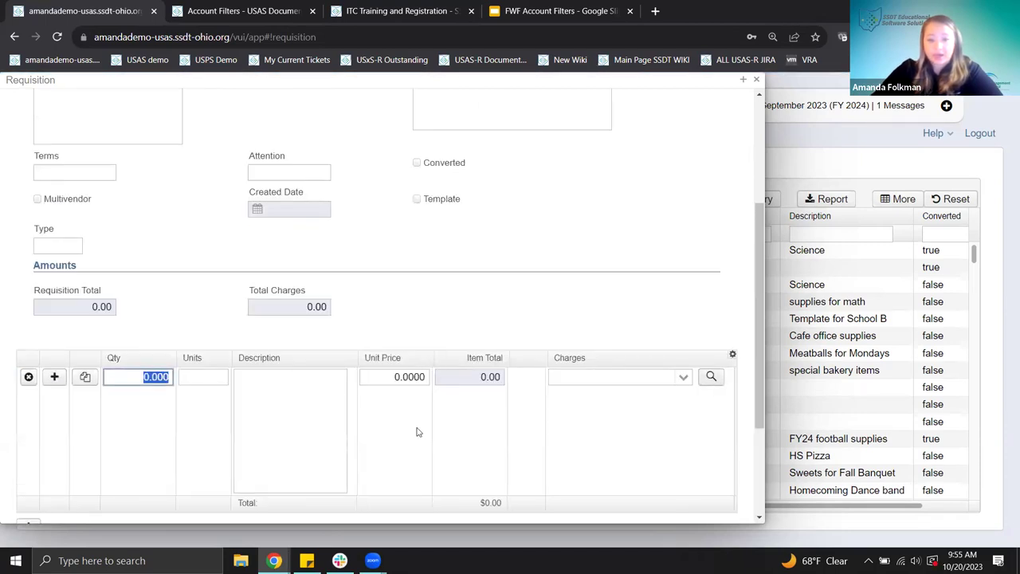
pyautogui.click(661, 375)
pyautogui.click(683, 378)
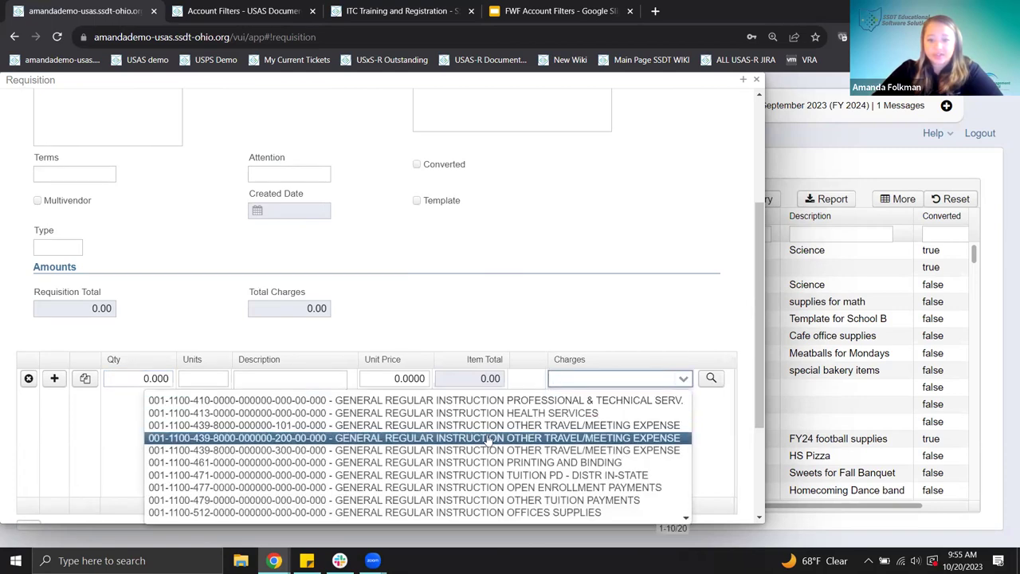
pyautogui.click(711, 378)
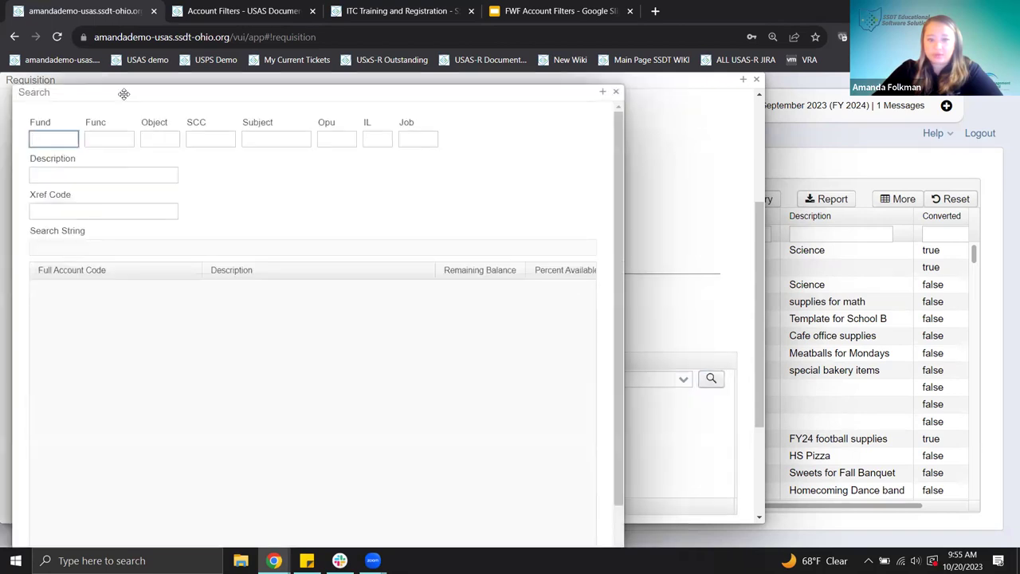
# Search charge accounts with fund 00, close the search, and cancel the unsaved requisition
pyautogui.write('01')
pyautogui.press('BackSpace')
pyautogui.write('0')
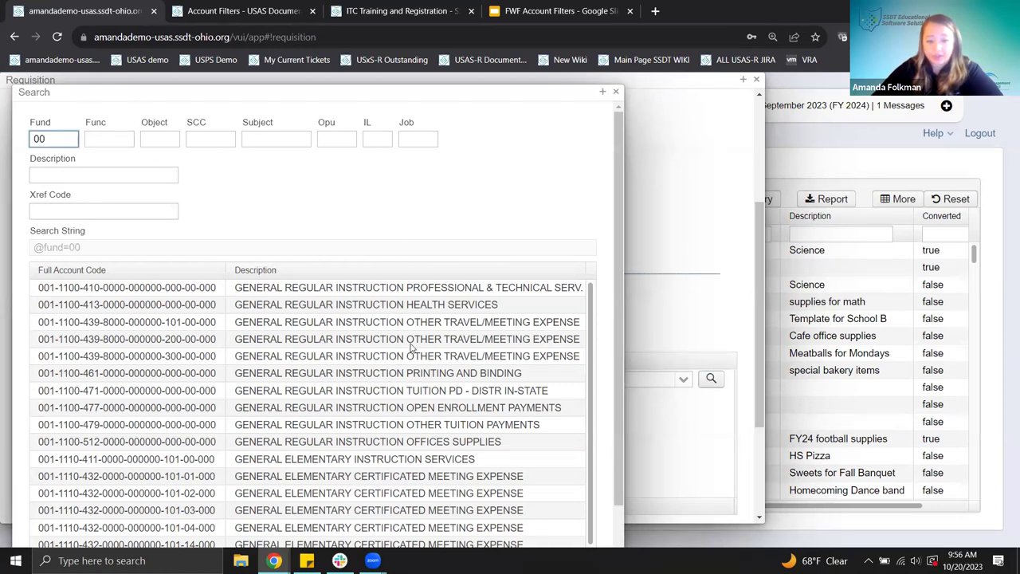
pyautogui.scroll(-1, 203, 307)
pyautogui.scroll(-2, 206, 309)
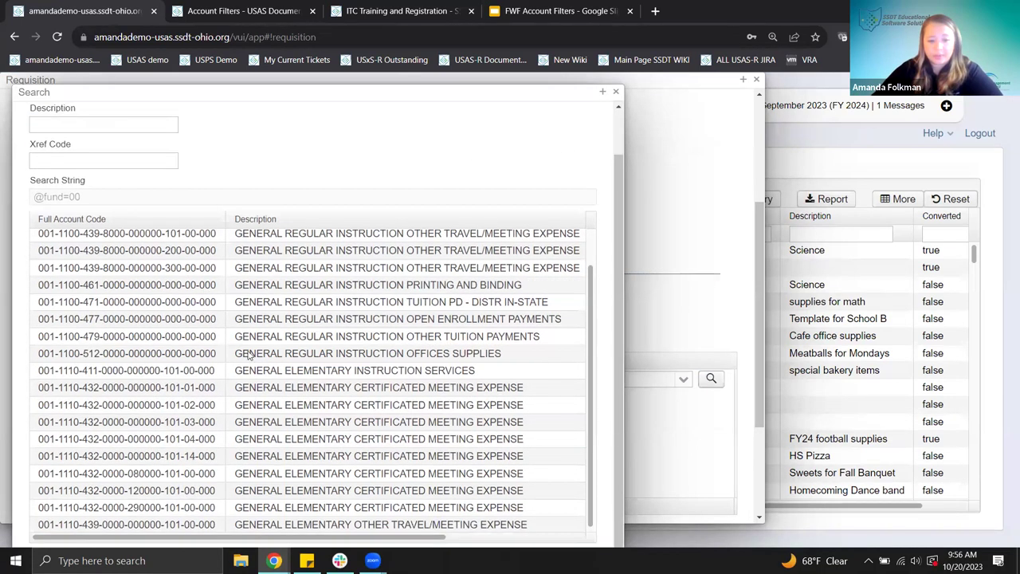
pyautogui.scroll(3, 249, 355)
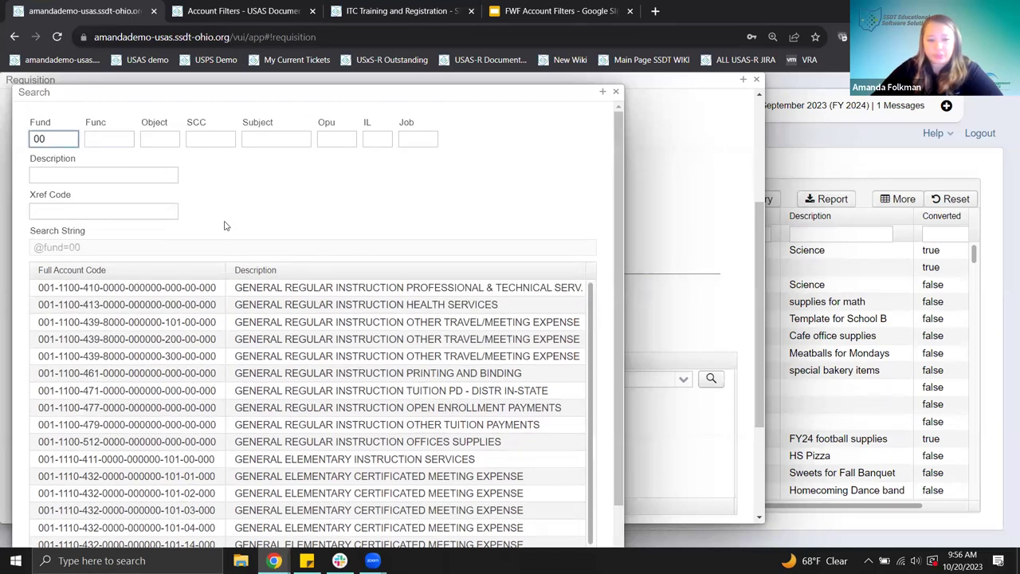
pyautogui.click(616, 93)
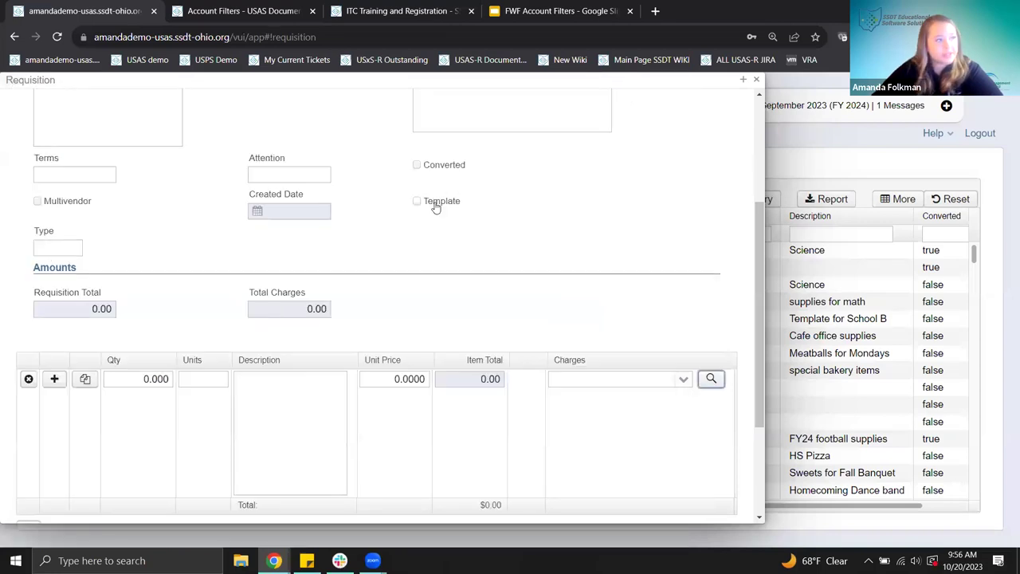
pyautogui.scroll(3, 342, 284)
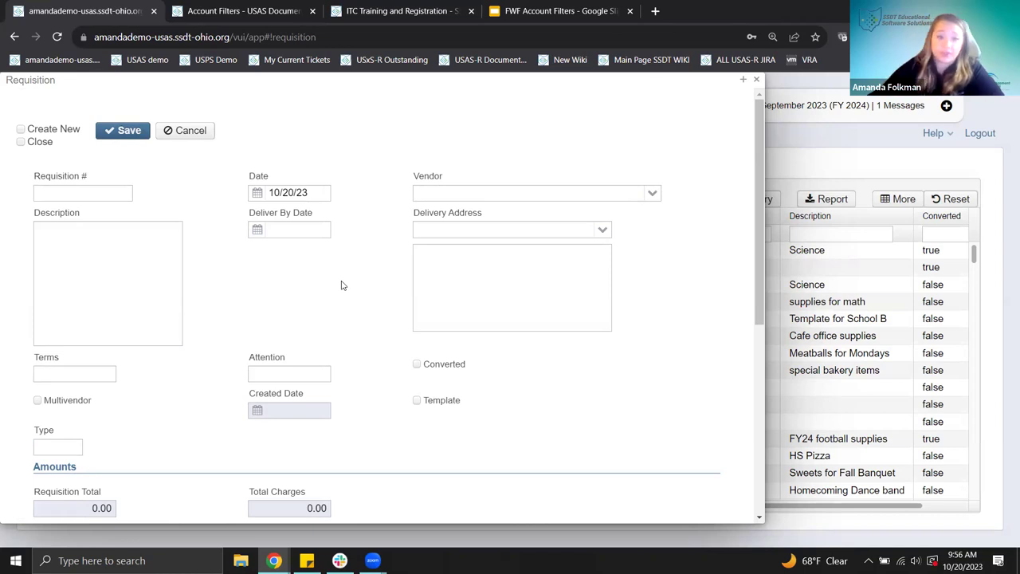
pyautogui.click(186, 130)
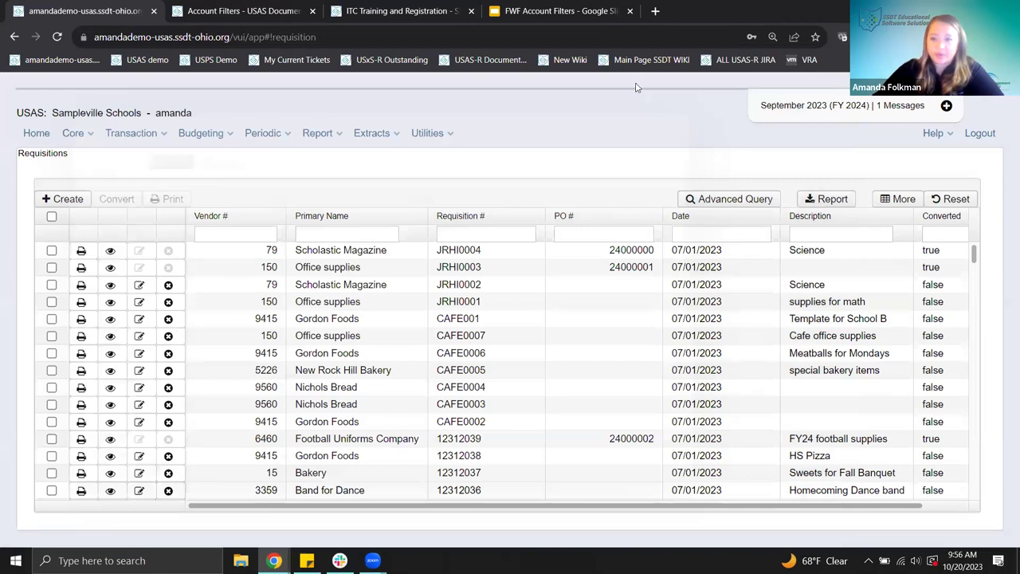
# Log out, sign back in as administrator, and open the System Users list
pyautogui.click(996, 133)
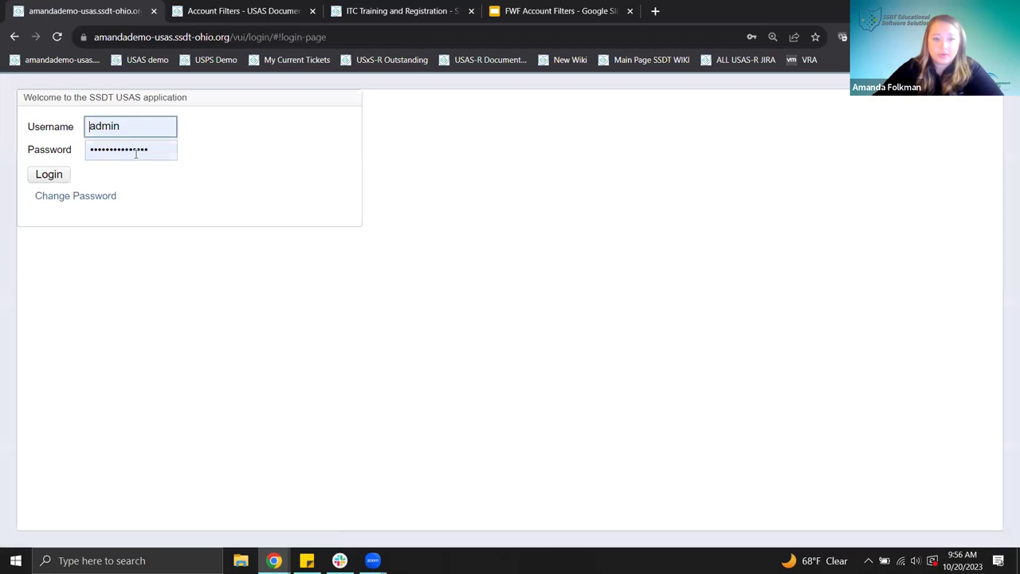
pyautogui.click(45, 180)
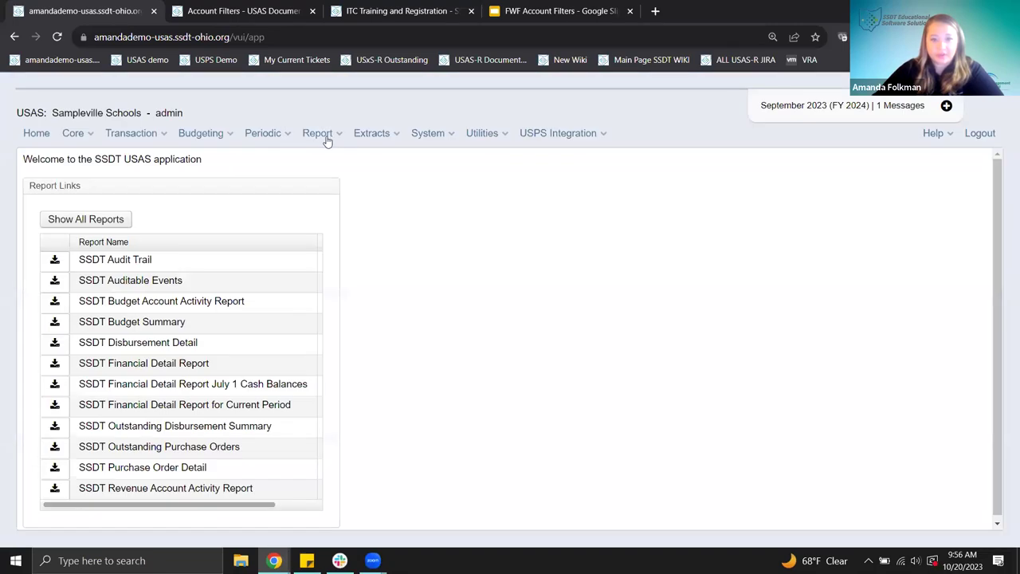
pyautogui.click(425, 135)
pyautogui.click(434, 267)
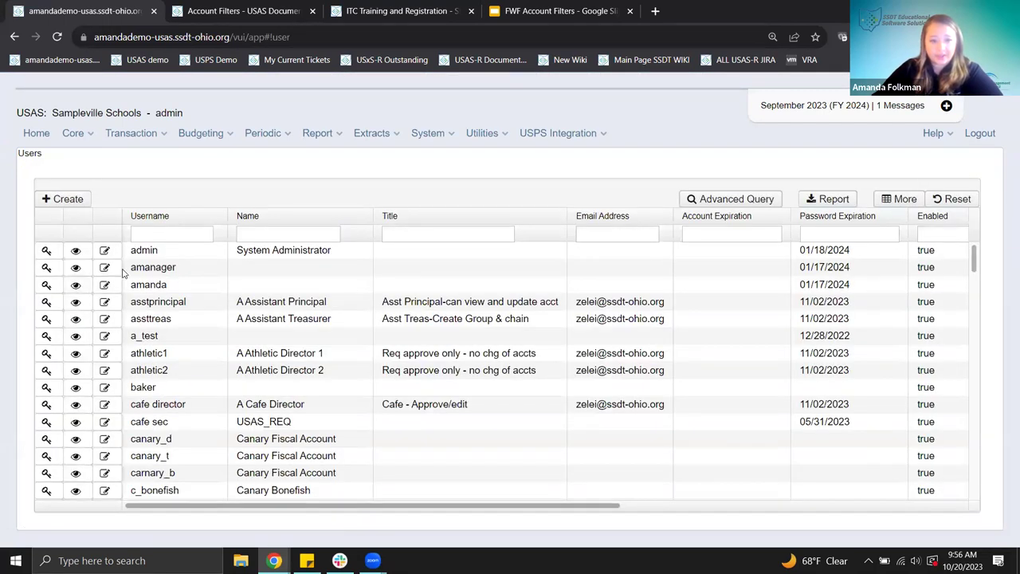
# Set the trainee user's account filter to GRANTexample and save the change
pyautogui.click(132, 284)
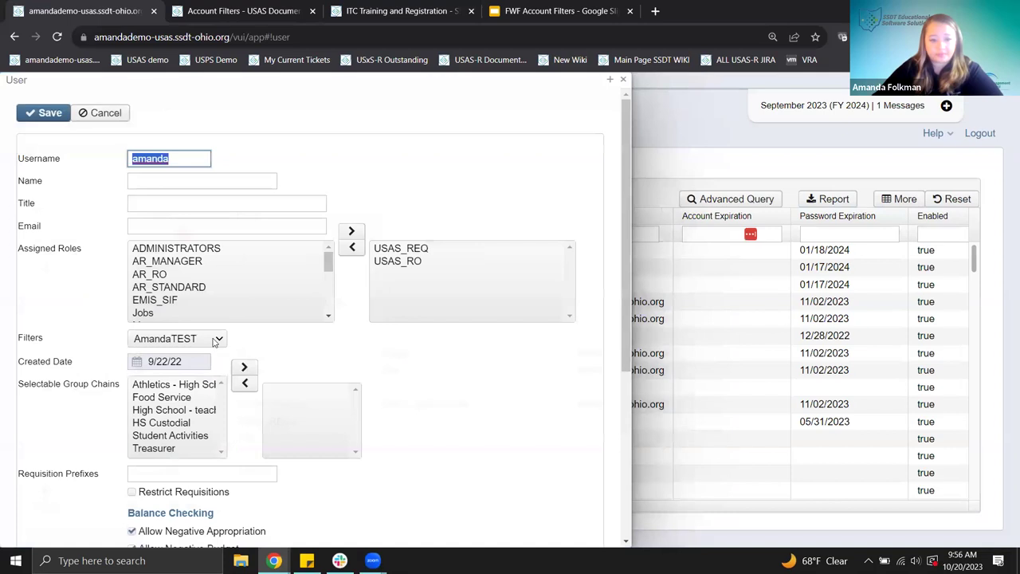
pyautogui.click(213, 341)
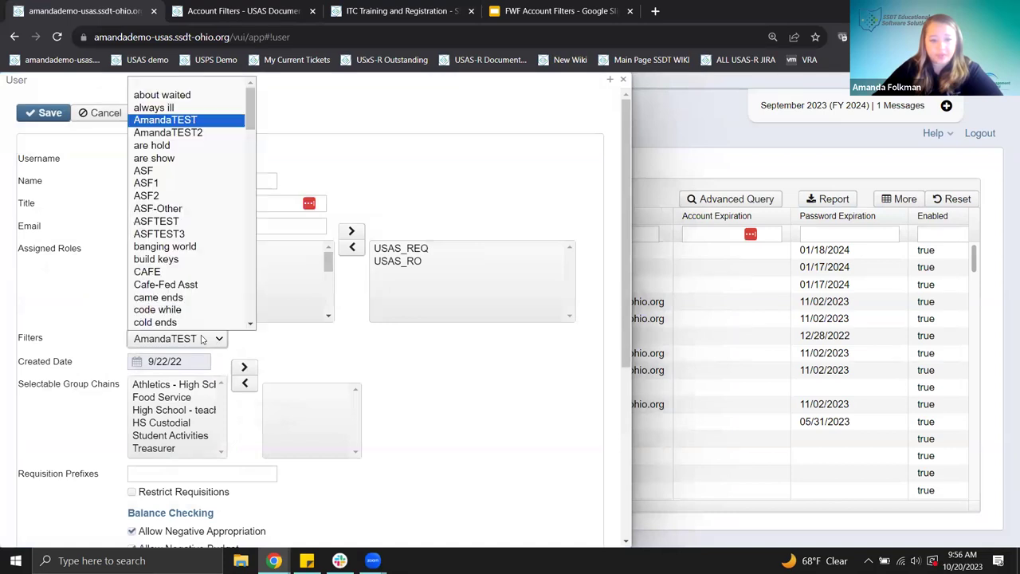
pyautogui.press('g')
pyautogui.press('r')
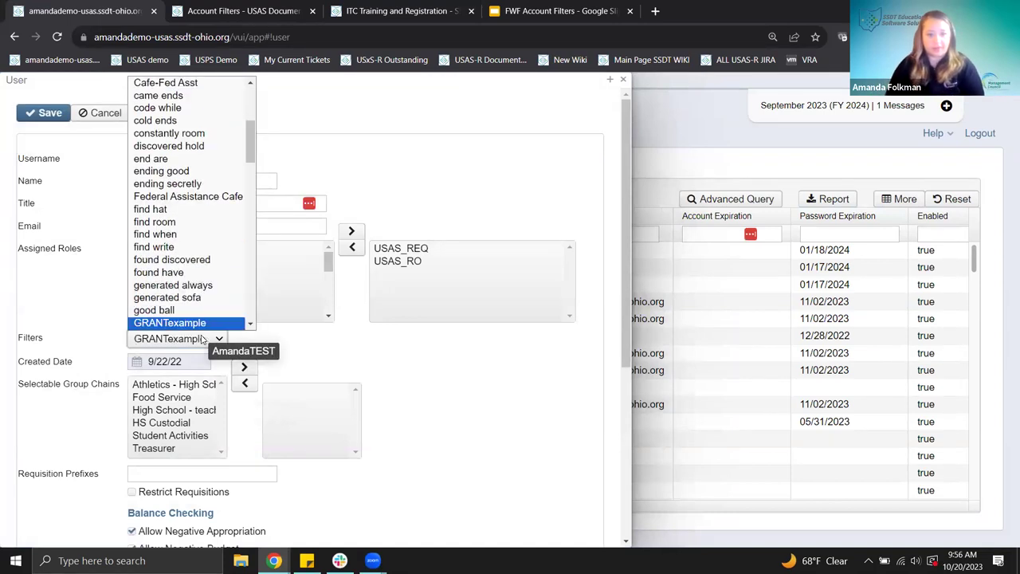
pyautogui.click(199, 325)
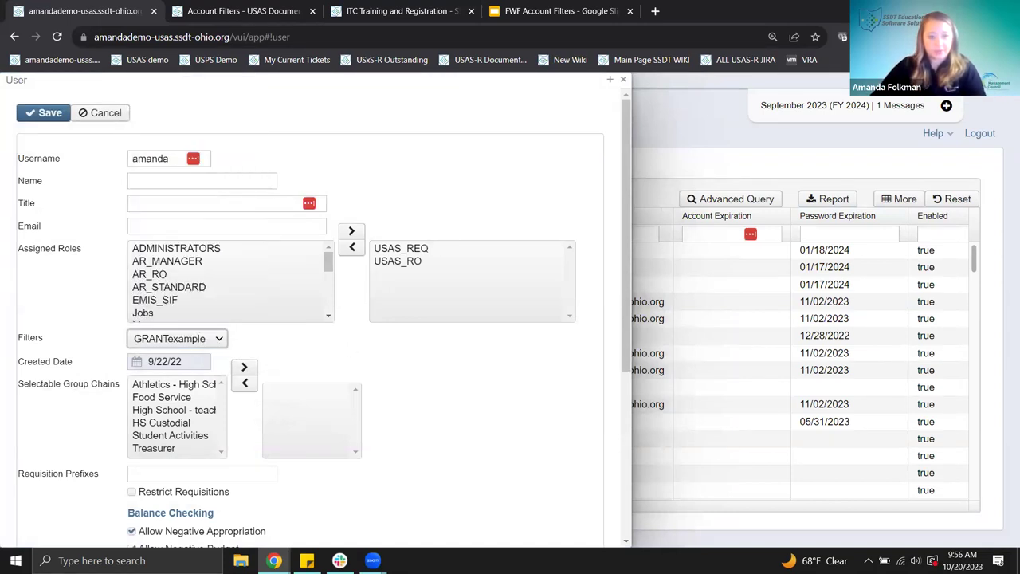
pyautogui.click(47, 112)
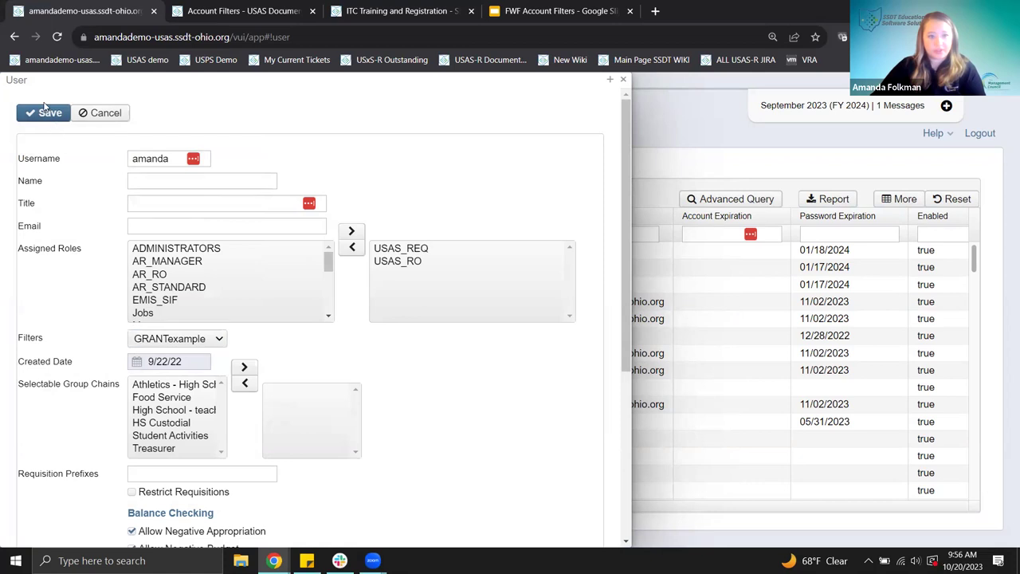
pyautogui.click(626, 80)
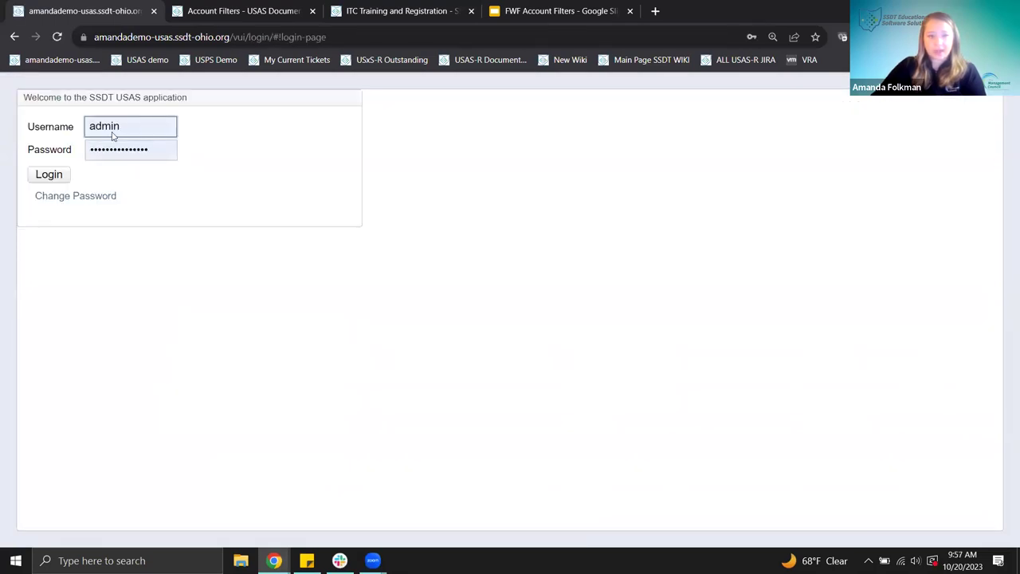
# Sign in with the other user's username and password, retrying after the first attempt
pyautogui.doubleClick(129, 125)
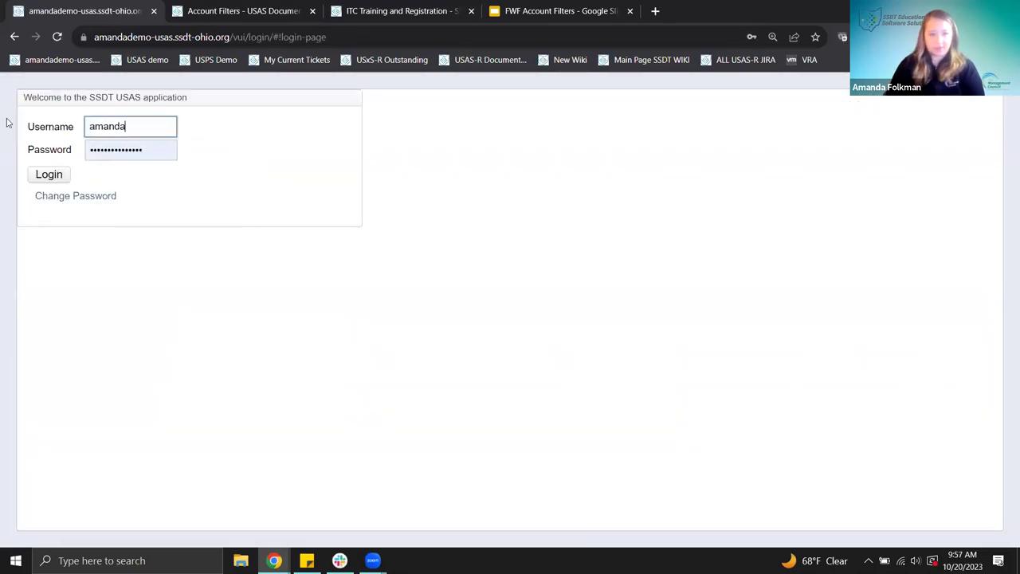
pyautogui.press('Tab')
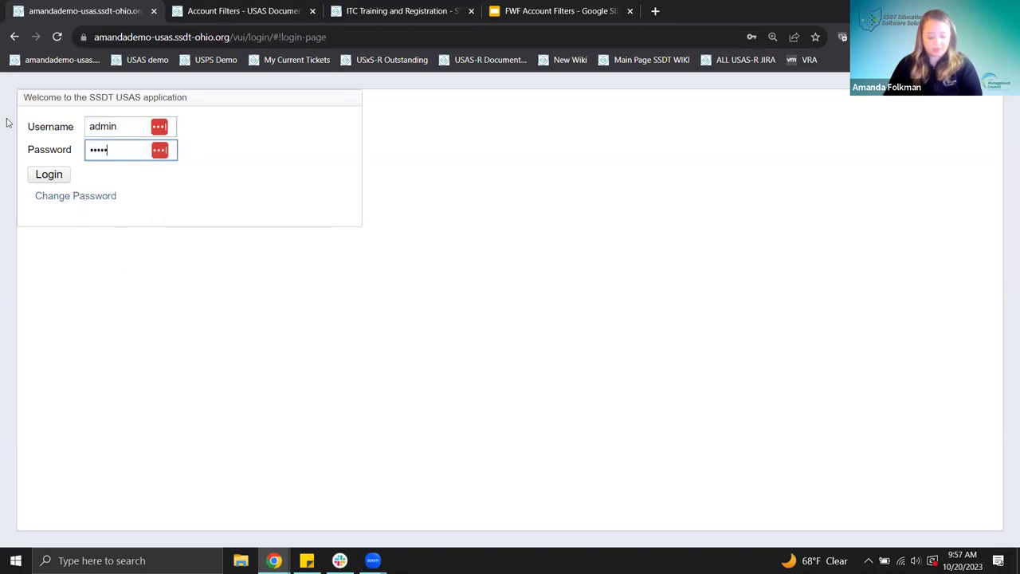
pyautogui.press('Return')
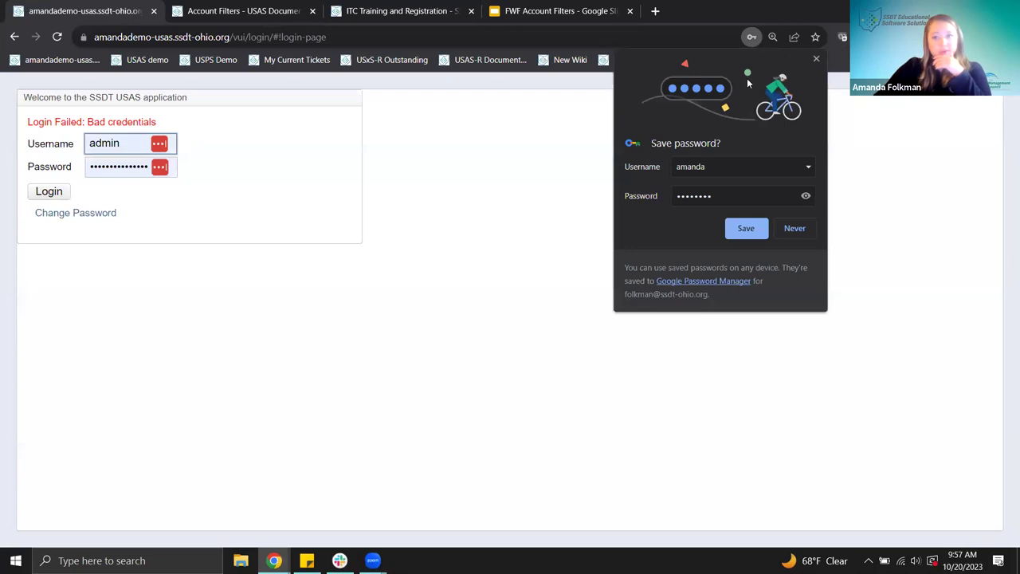
pyautogui.doubleClick(133, 143)
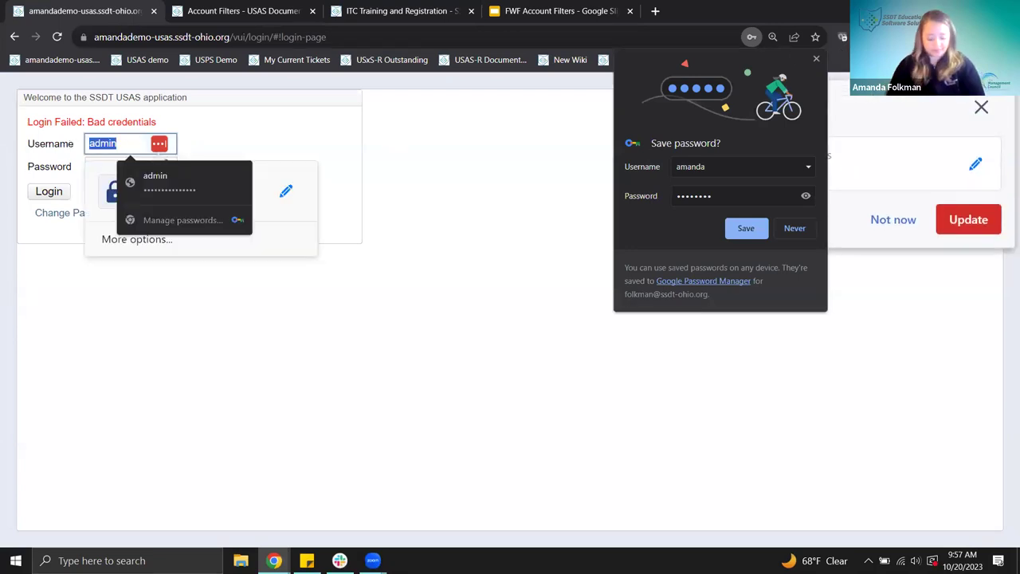
pyautogui.write('amanda')
pyautogui.press('Tab')
pyautogui.write('••••••••')
pyautogui.press('Return')
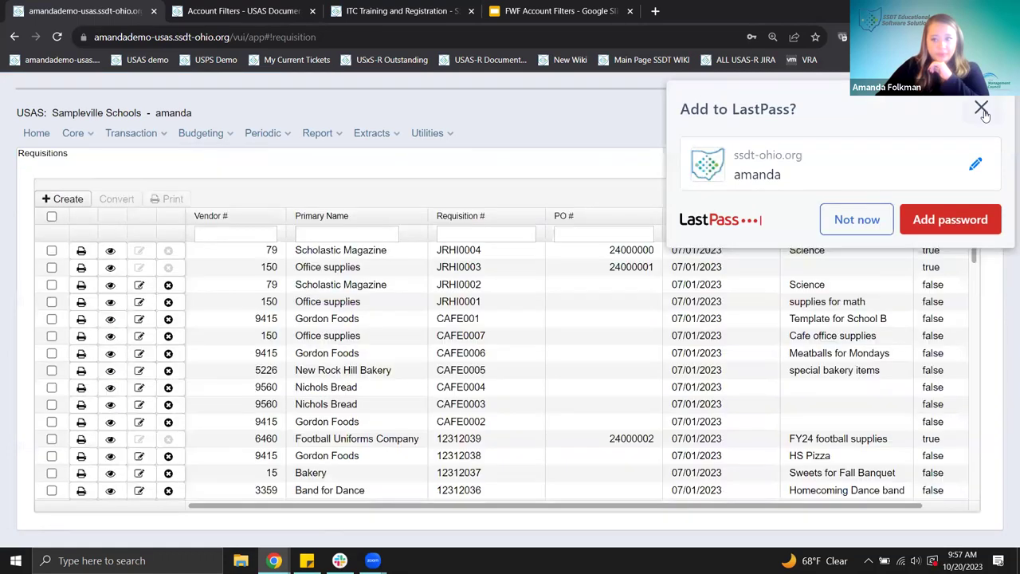
# Start a new requisition, add a blank line item, and check its available charge accounts
pyautogui.click(63, 201)
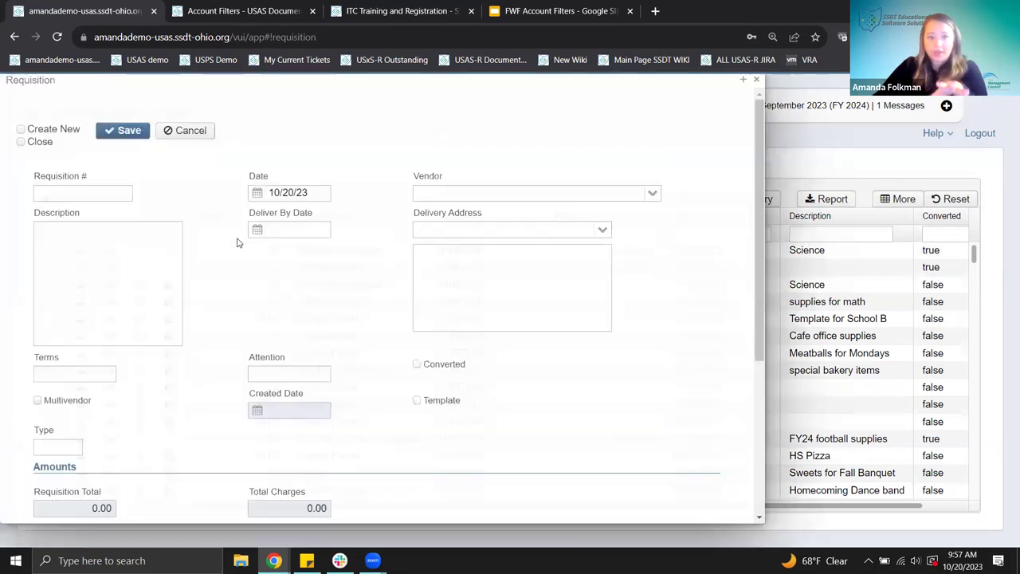
pyautogui.scroll(-3, 269, 275)
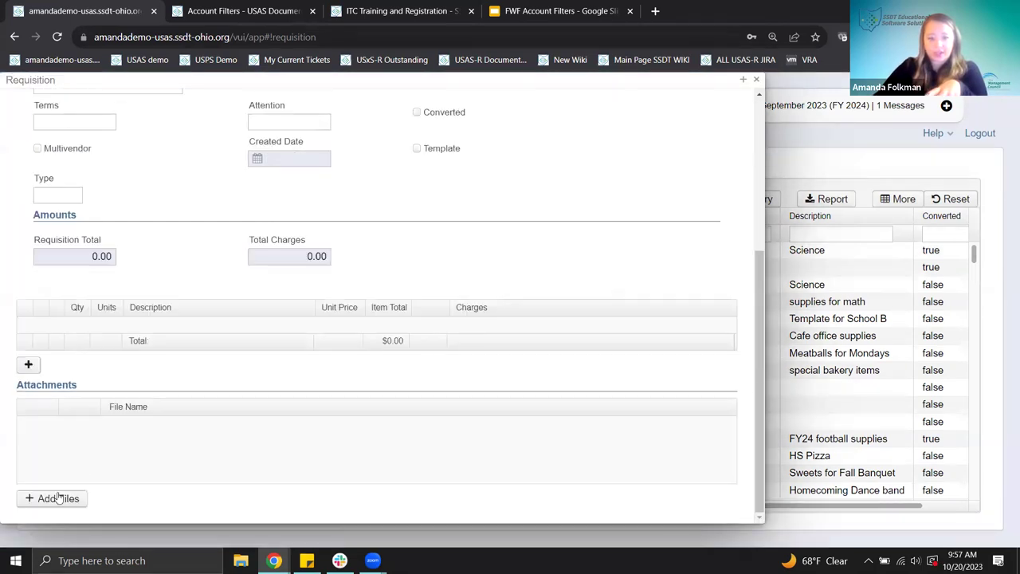
pyautogui.click(28, 364)
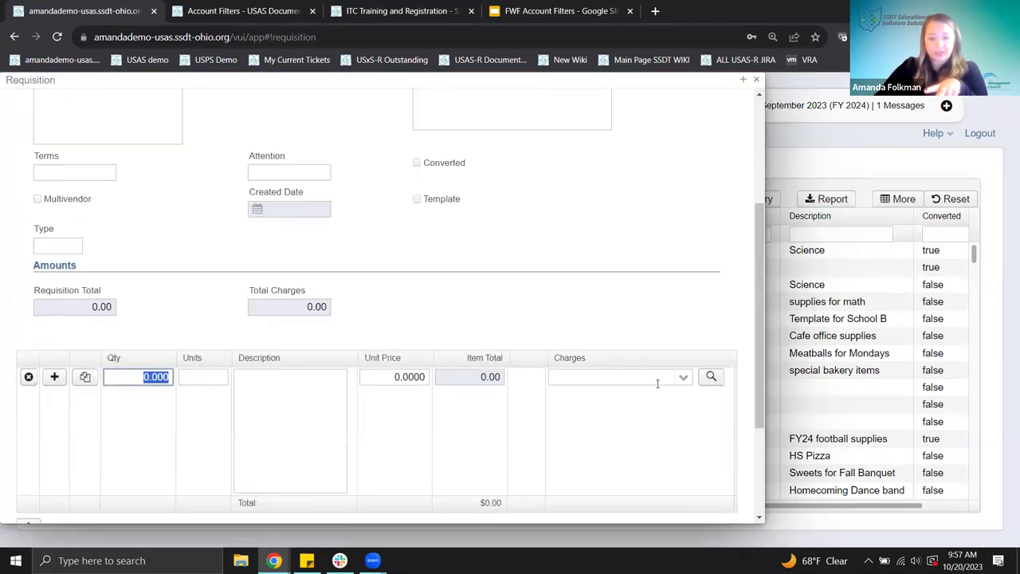
pyautogui.click(683, 378)
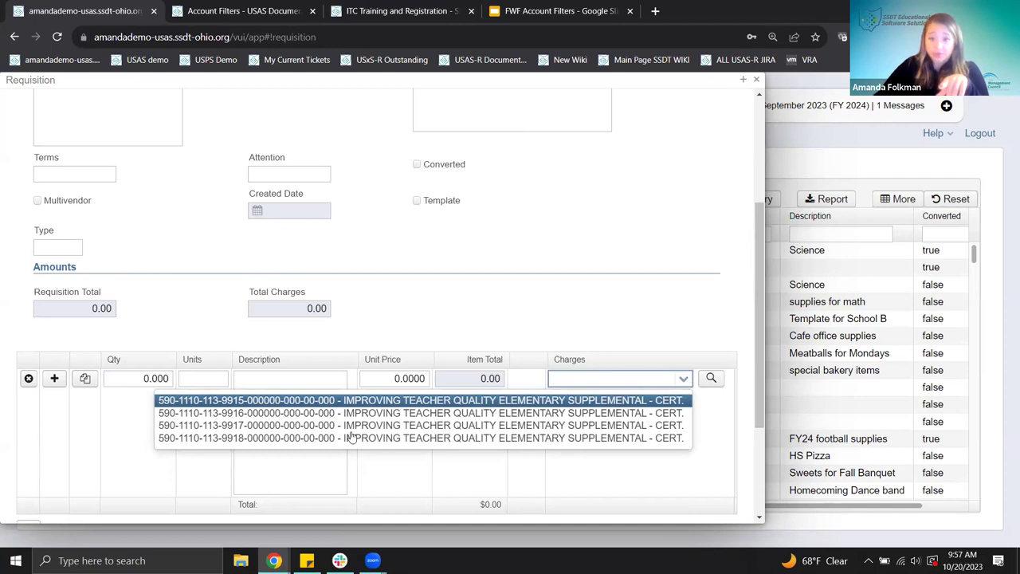
pyautogui.click(711, 379)
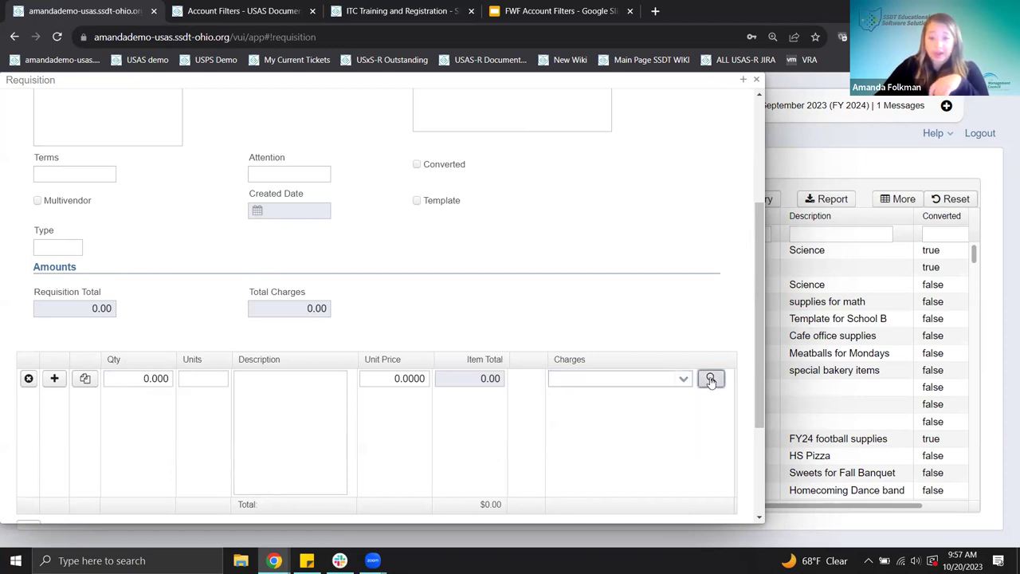
# Search accounts by fund 5, then close the search and cancel the unsaved requisition
pyautogui.write('5')
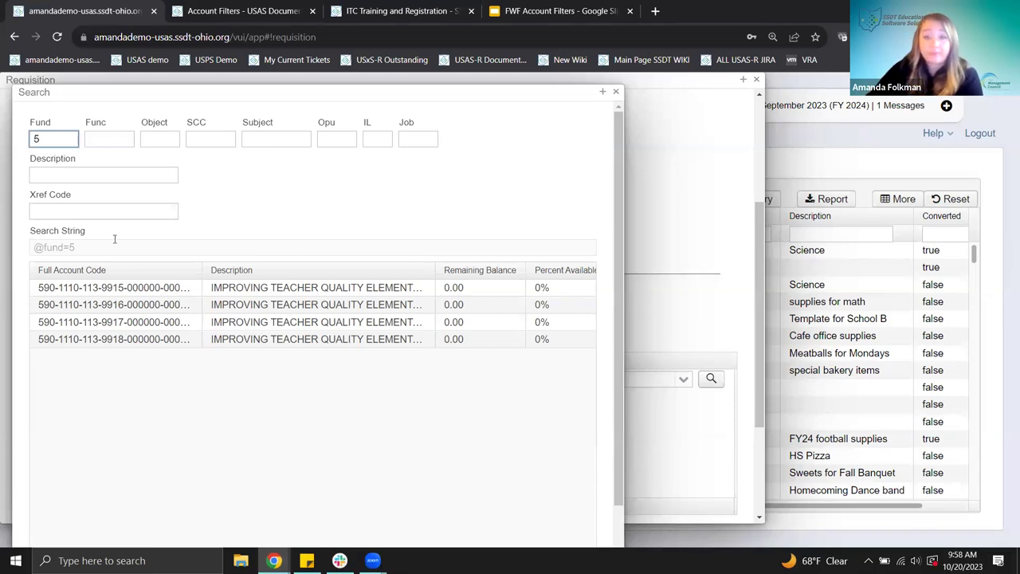
pyautogui.click(616, 92)
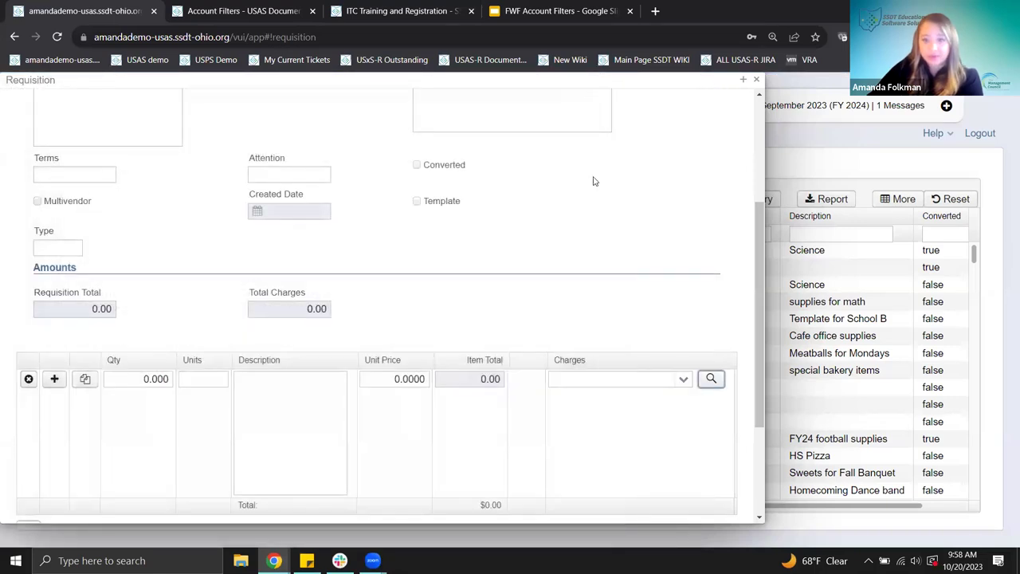
pyautogui.scroll(3, 98, 119)
pyautogui.click(184, 133)
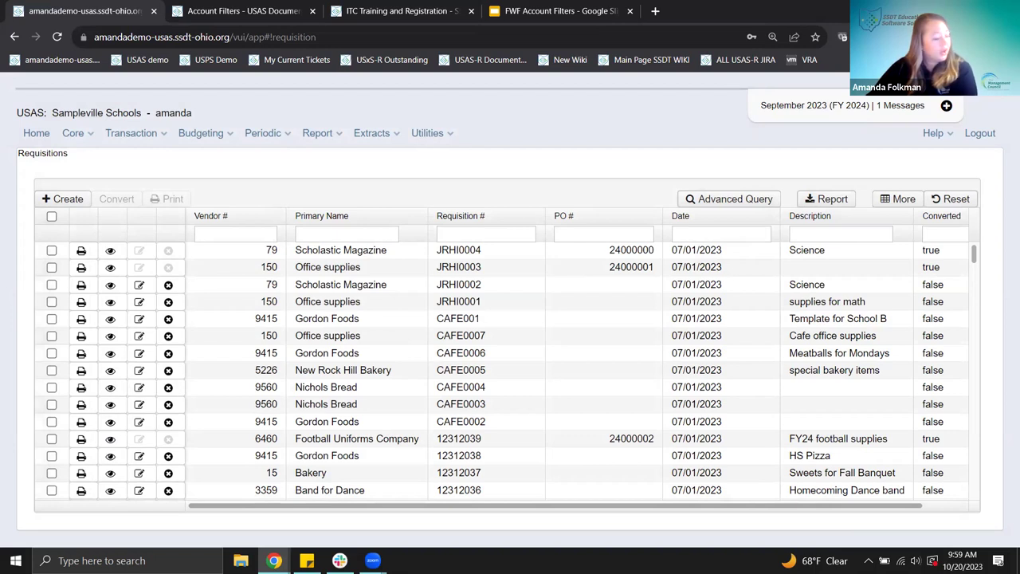
# Switch back to the administrator account and go to Utilities > Account Filters
pyautogui.click(983, 137)
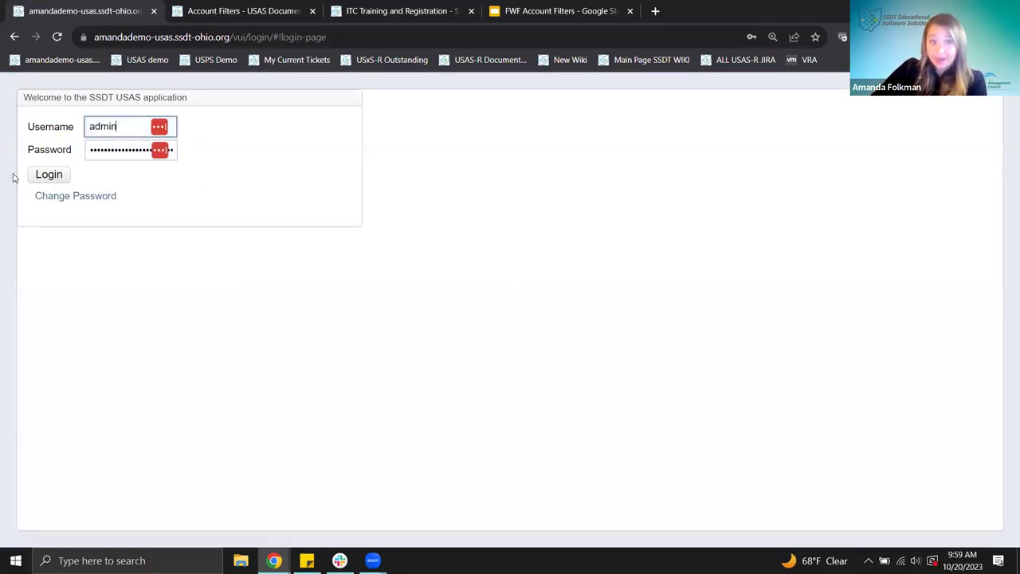
pyautogui.click(63, 176)
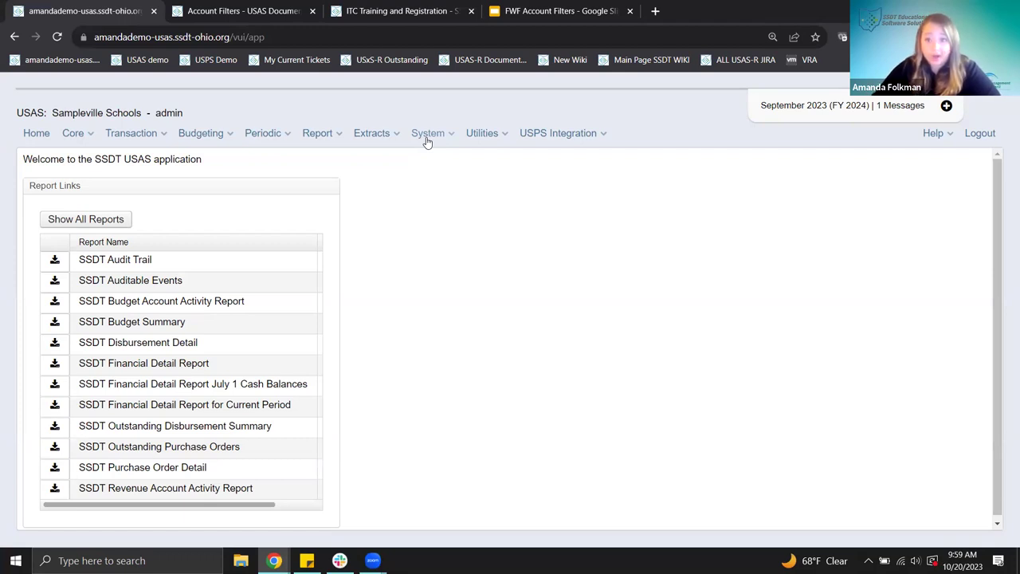
pyautogui.click(480, 134)
pyautogui.click(478, 156)
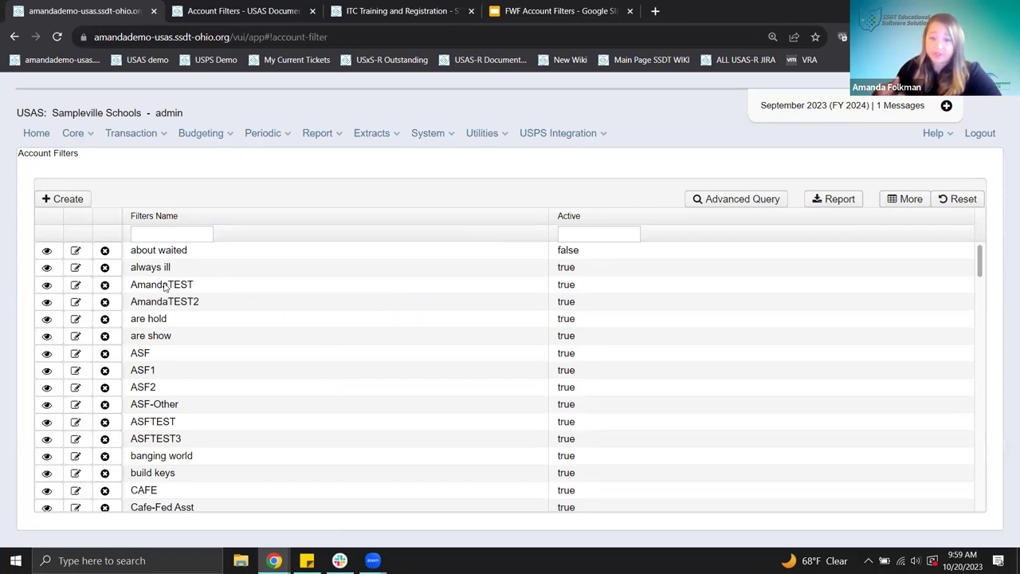
# Narrow the filters to Supplies and view its Object 5% read-access details
pyautogui.click(158, 230)
pyautogui.write('supplies')
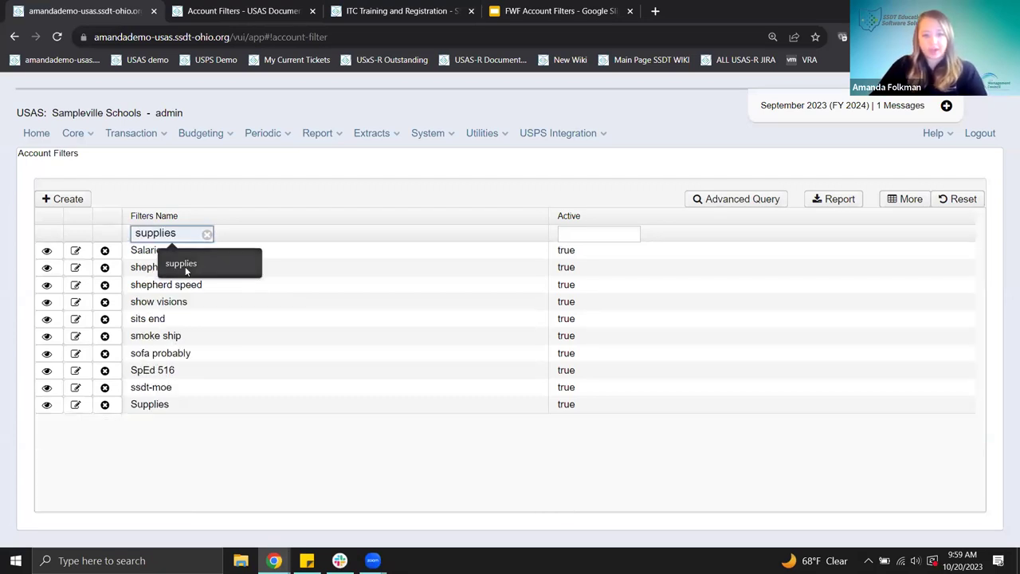
pyautogui.click(186, 270)
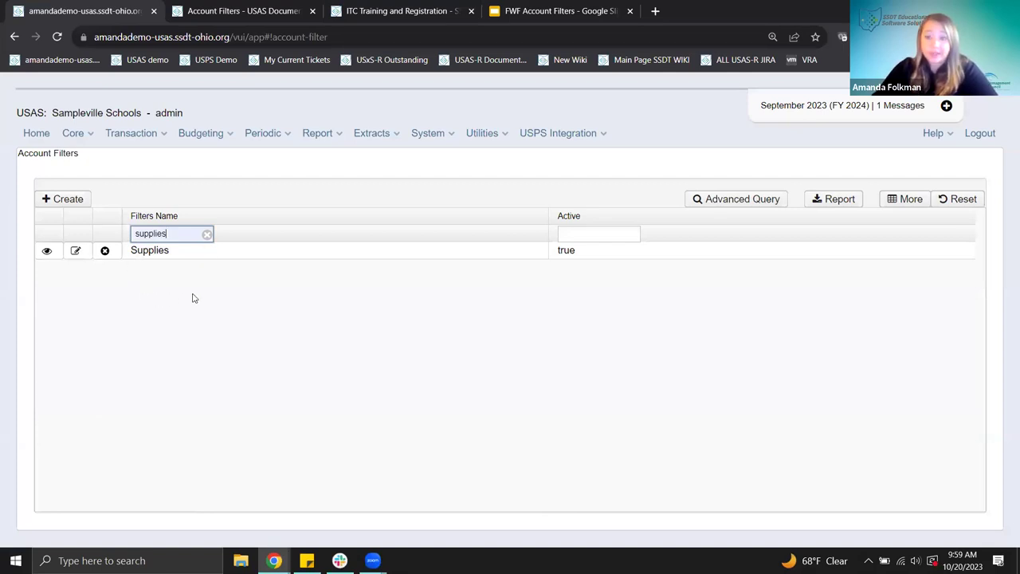
pyautogui.click(45, 252)
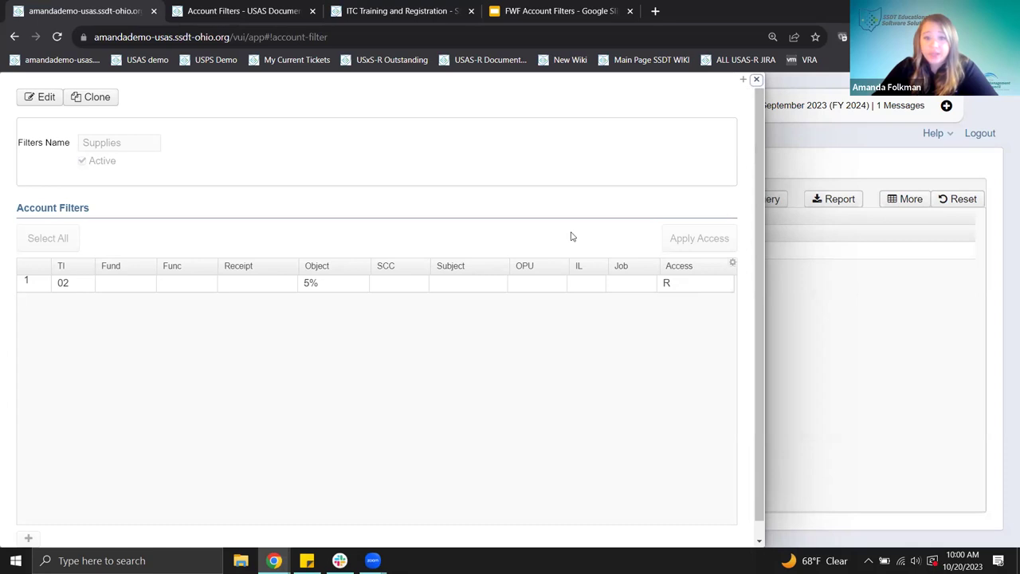
pyautogui.click(323, 142)
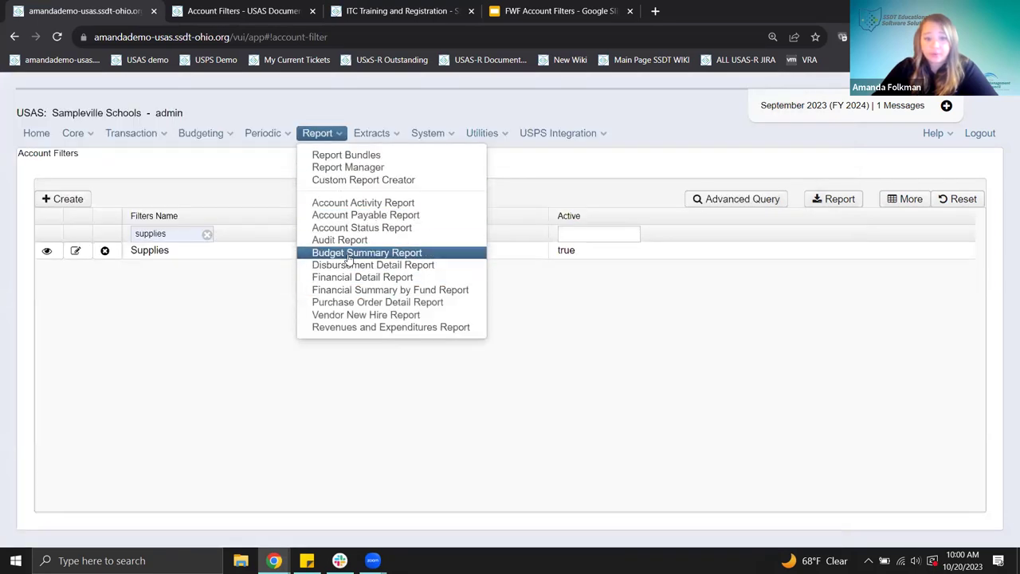
# Open the Budget Summary Report form and apply the Supplies filter
pyautogui.click(349, 253)
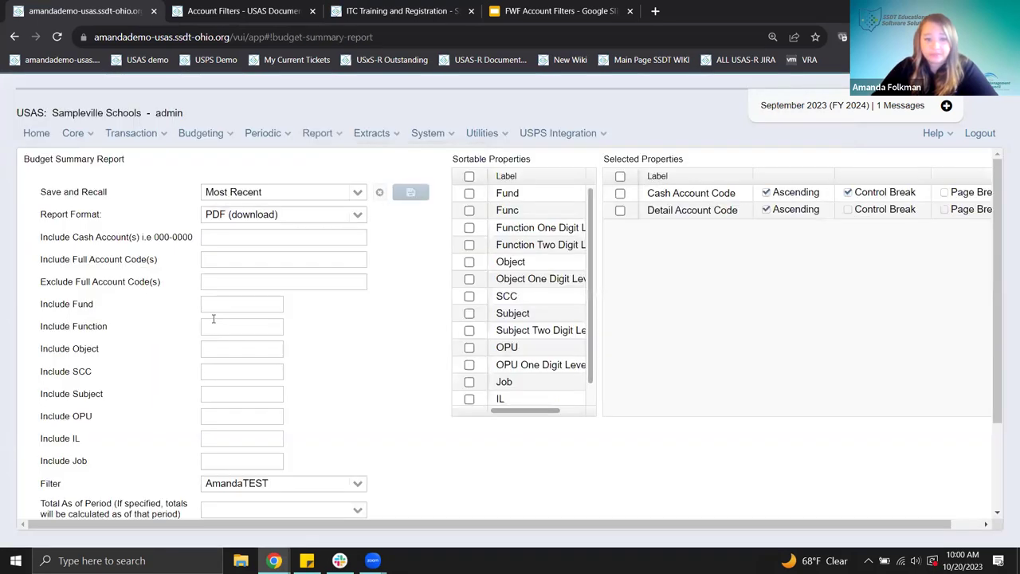
pyautogui.click(357, 485)
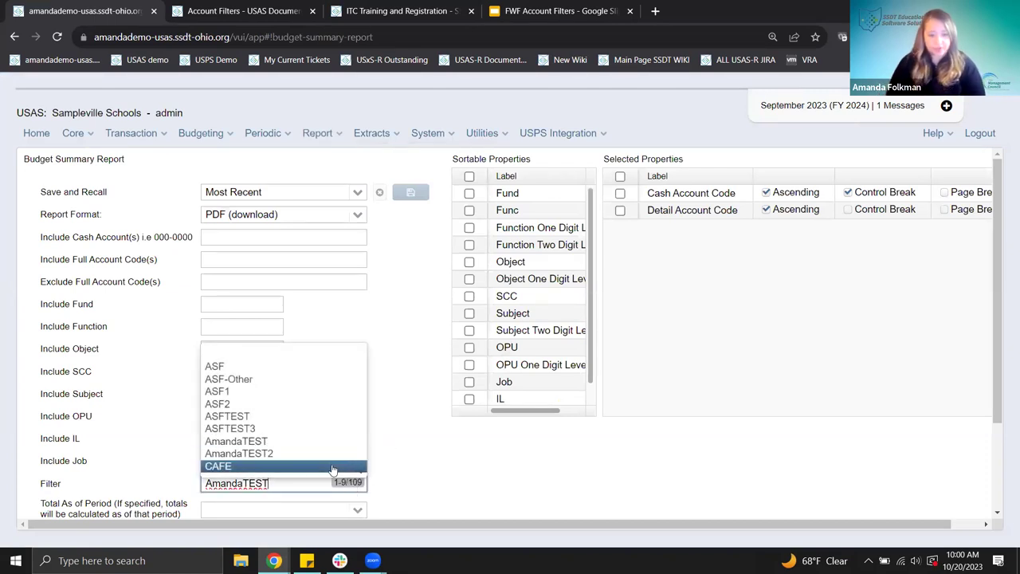
pyautogui.moveTo(295, 488); pyautogui.dragTo(189, 486)
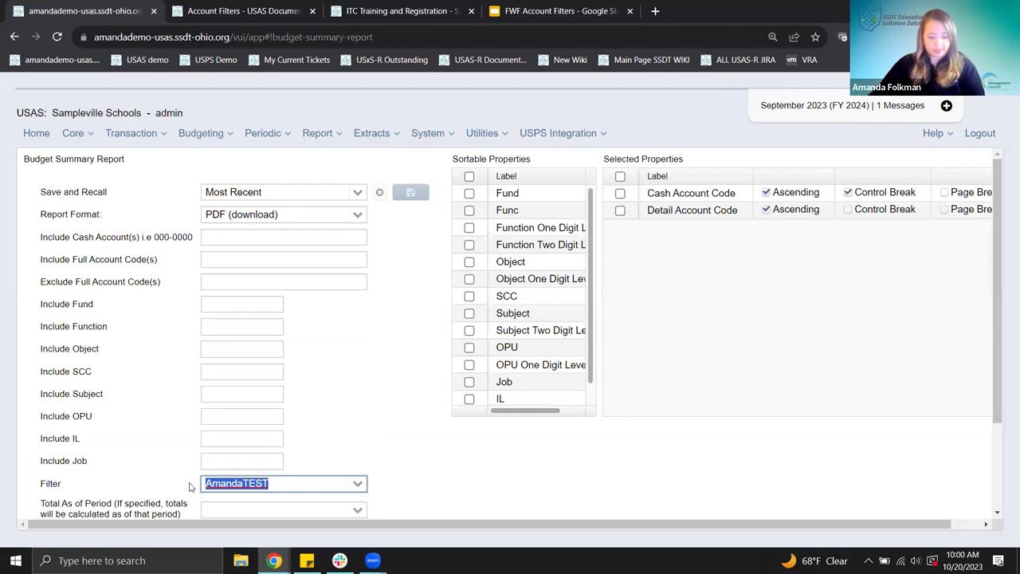
pyautogui.write('supp')
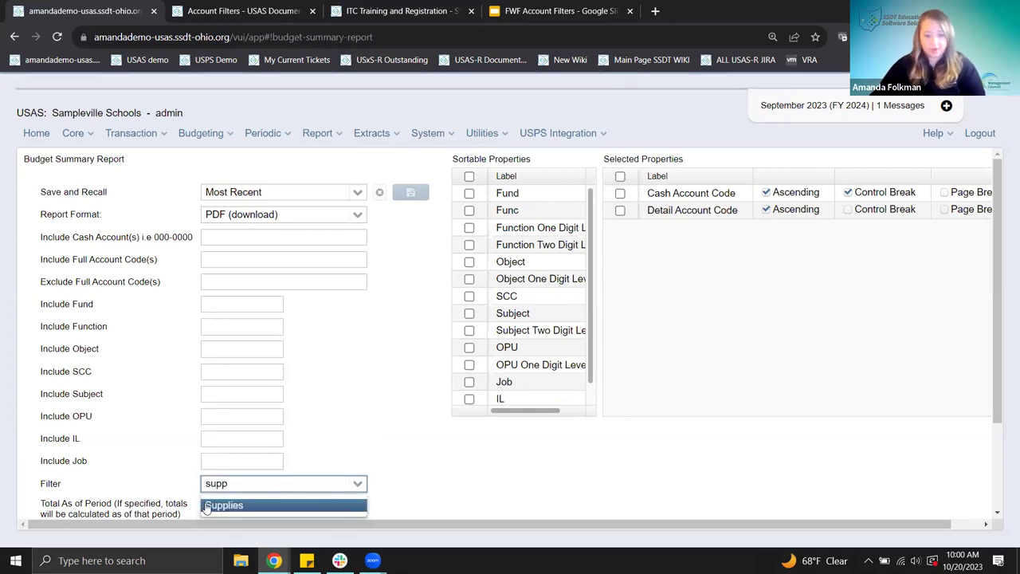
pyautogui.click(205, 508)
pyautogui.scroll(-1, 381, 371)
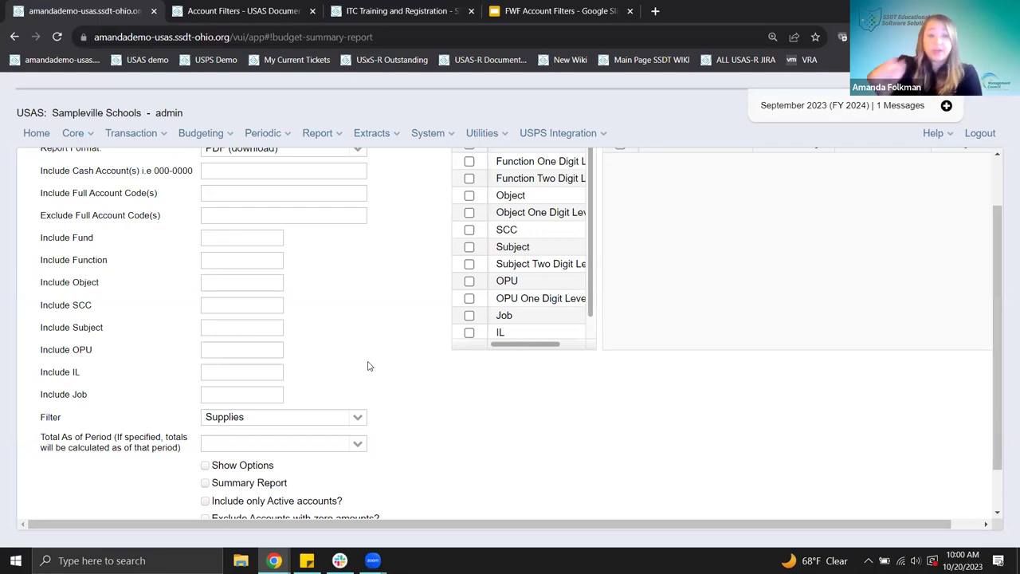
# Include fund 590 and generate the report
pyautogui.click(223, 237)
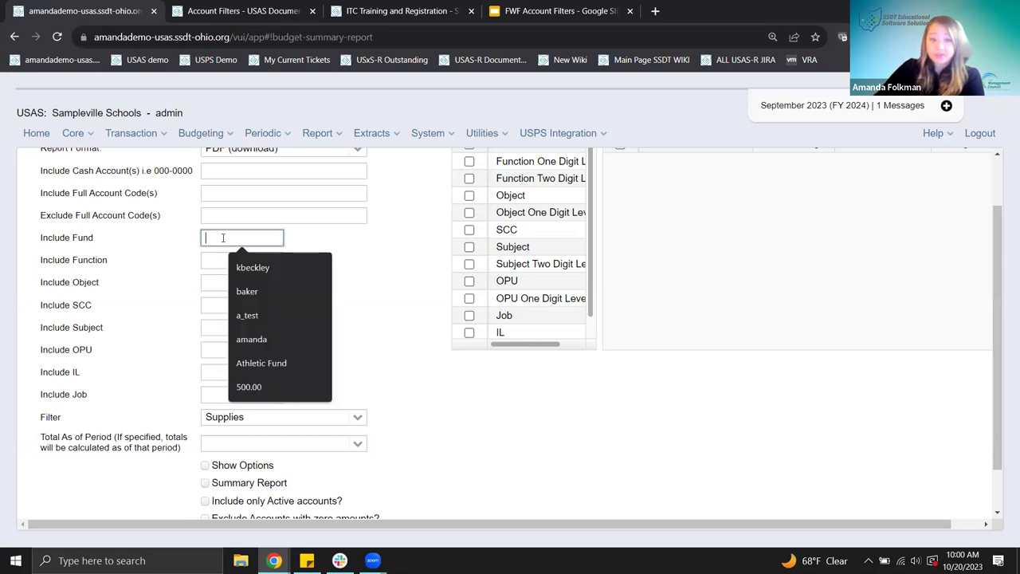
pyautogui.write('590')
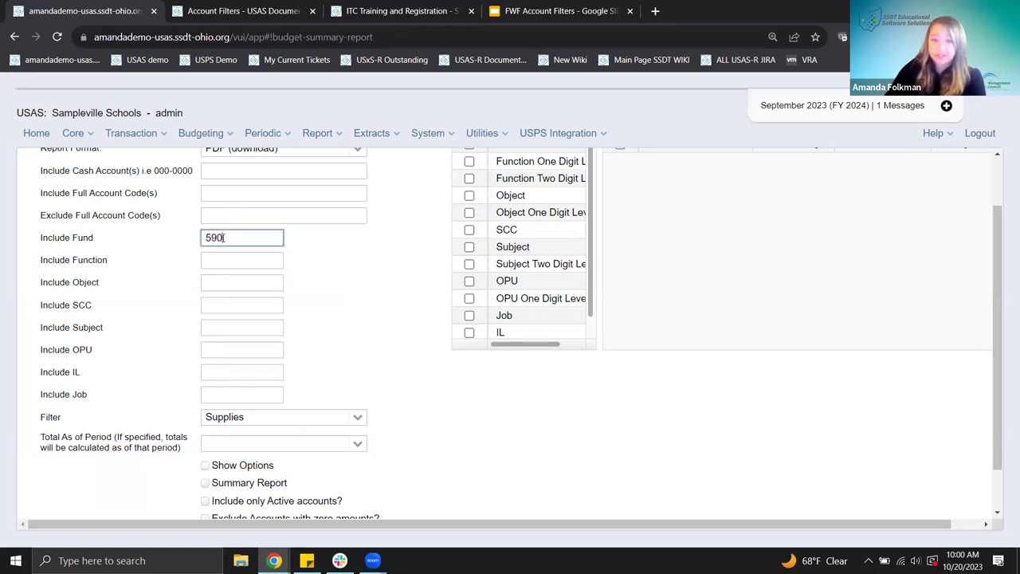
pyautogui.click(338, 336)
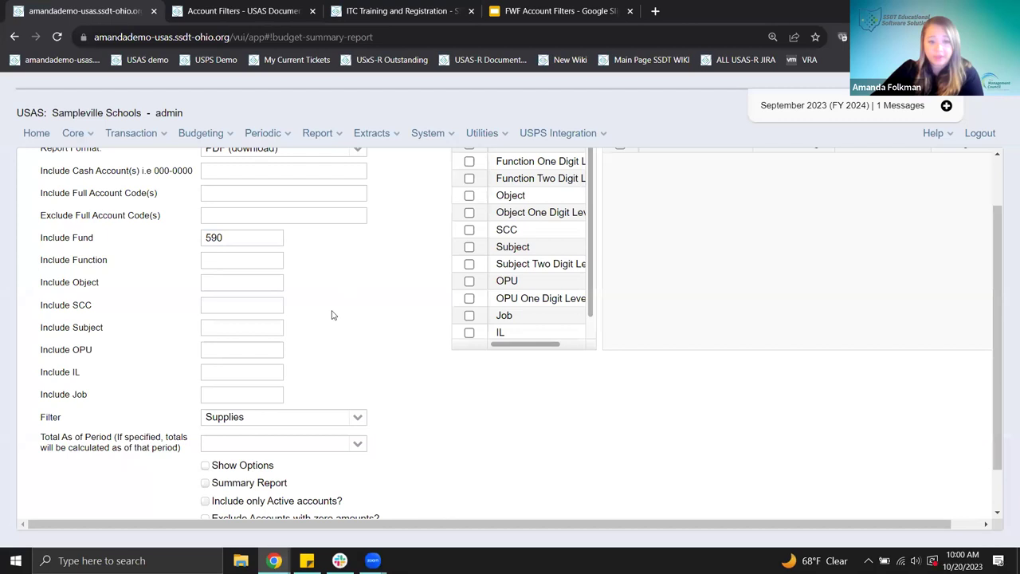
pyautogui.scroll(-1, 330, 314)
pyautogui.scroll(2, 378, 318)
pyautogui.scroll(-3, 378, 320)
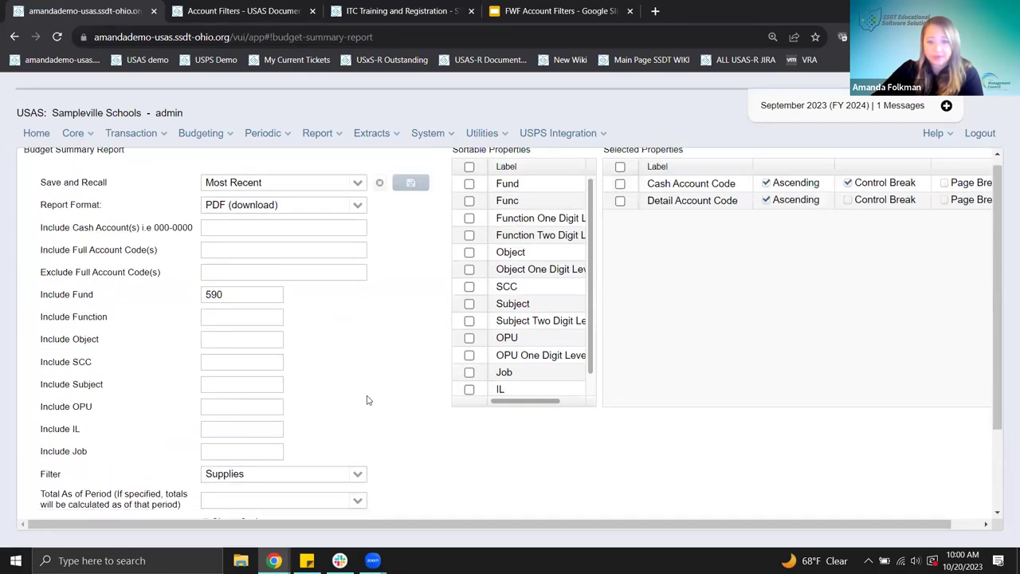
pyautogui.click(234, 487)
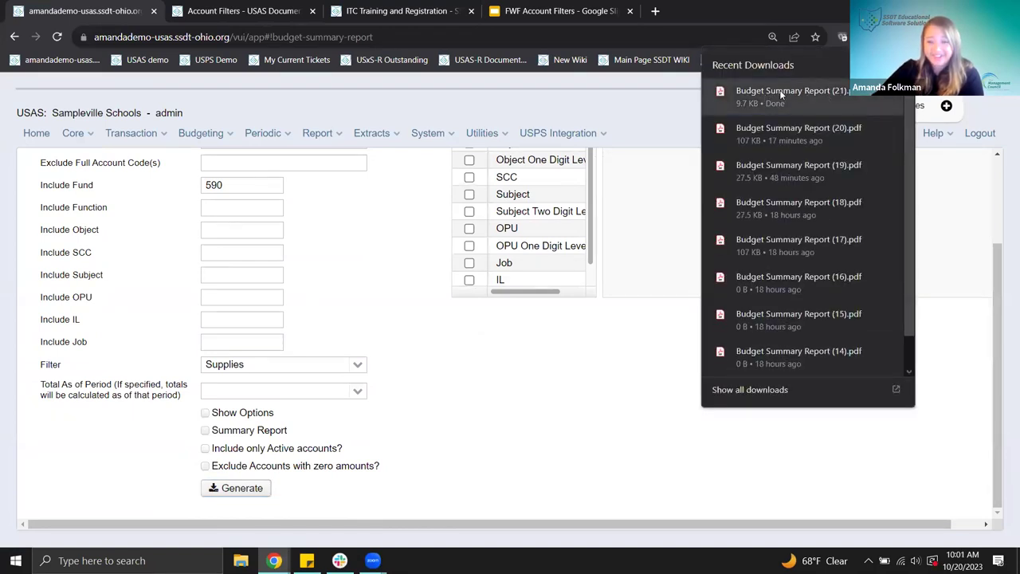
# Review the downloaded PDF, then regenerate the report with Include Fund 001
pyautogui.click(781, 94)
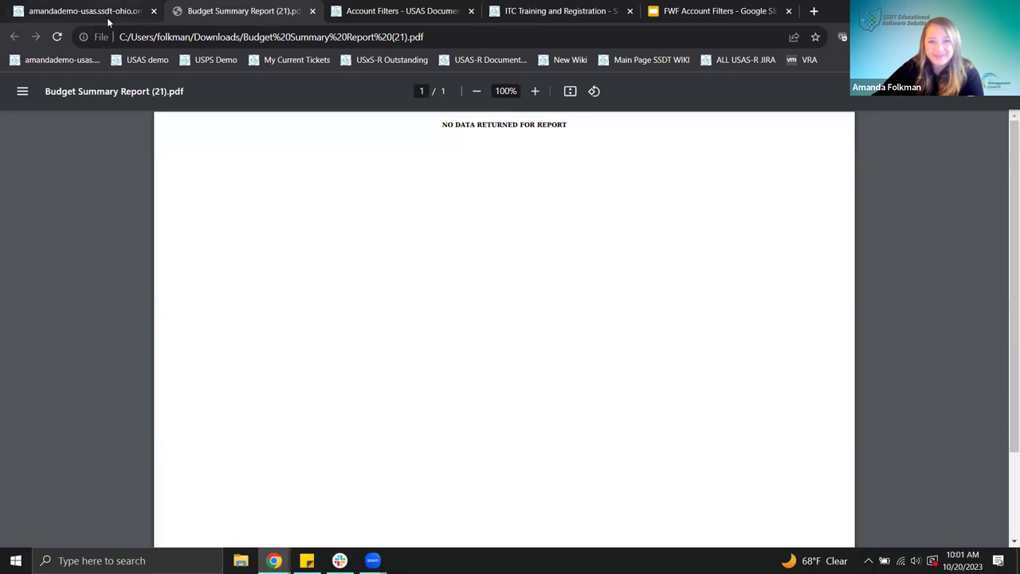
pyautogui.click(110, 16)
pyautogui.doubleClick(231, 191)
pyautogui.write('001')
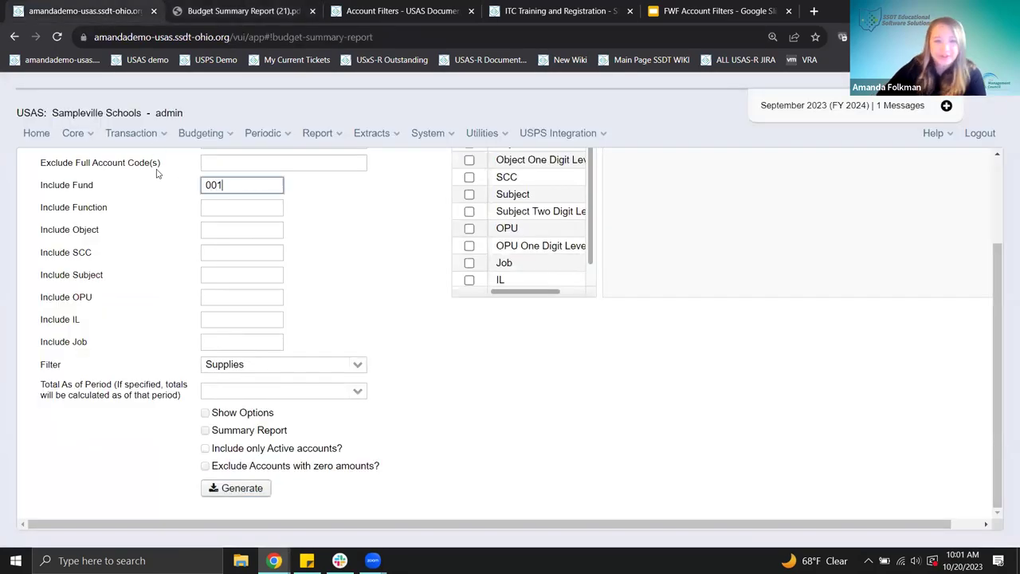
pyautogui.click(240, 490)
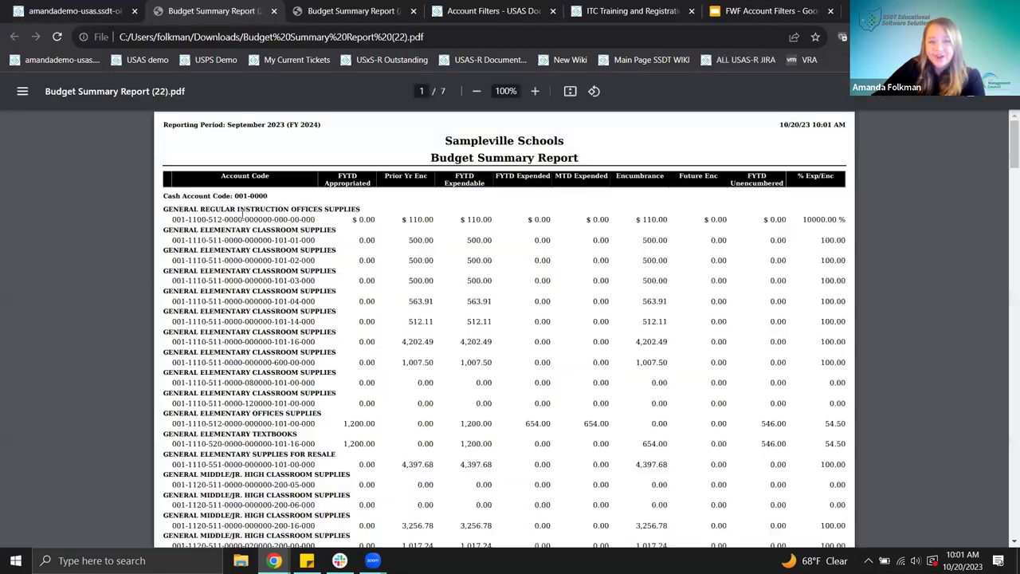
# Inspect the seven-page PDF's supply object codes, such as 511, then return to the form
pyautogui.moveTo(205, 220); pyautogui.dragTo(221, 260)
pyautogui.moveTo(209, 302); pyautogui.dragTo(223, 302)
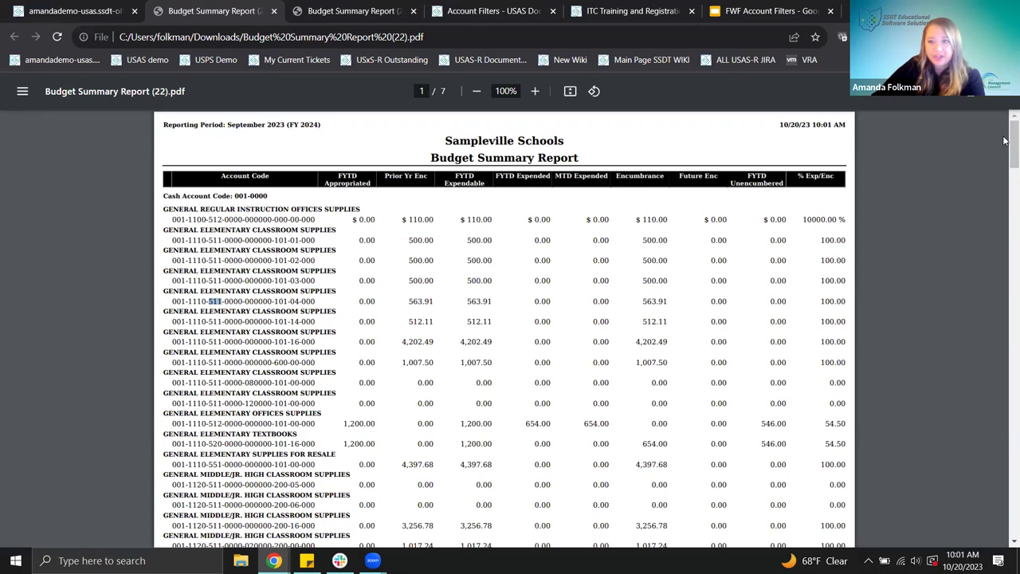
pyautogui.moveTo(1005, 225); pyautogui.dragTo(1006, 536)
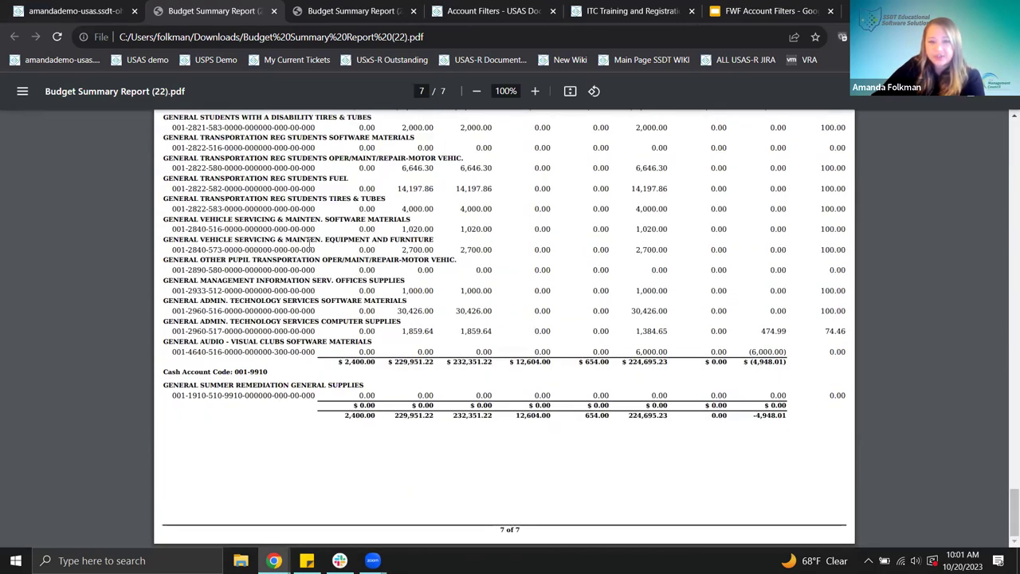
pyautogui.click(74, 12)
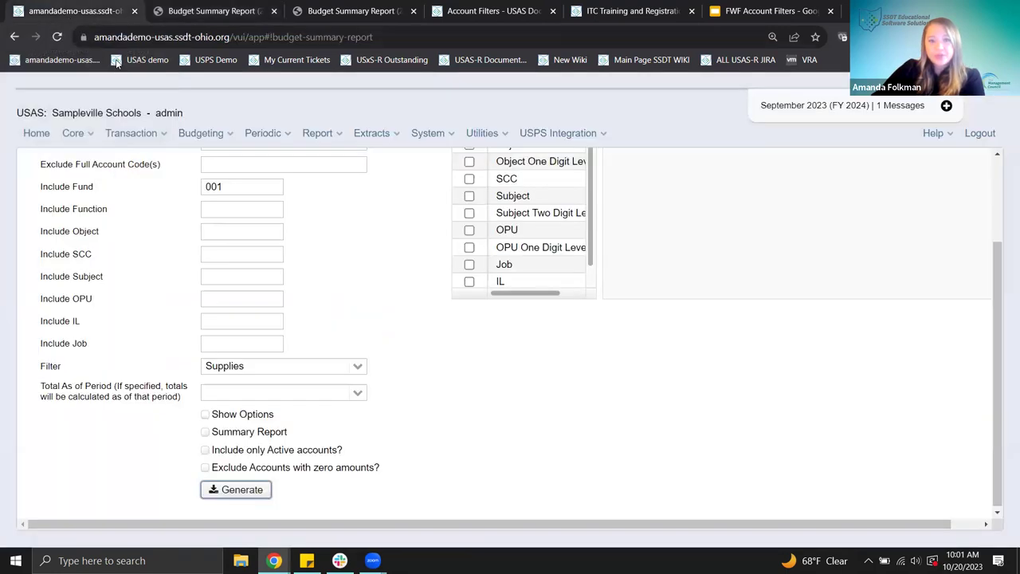
pyautogui.scroll(3, 393, 257)
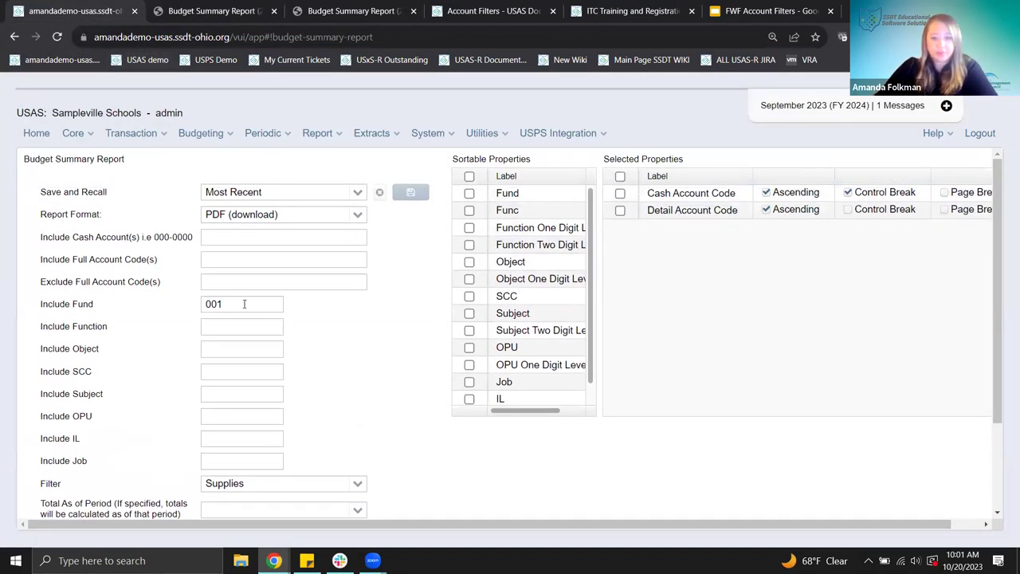
# Change Include Fund to 006, then go to Utilities > Account Filters
pyautogui.moveTo(225, 304); pyautogui.dragTo(171, 295)
pyautogui.press('BackSpace')
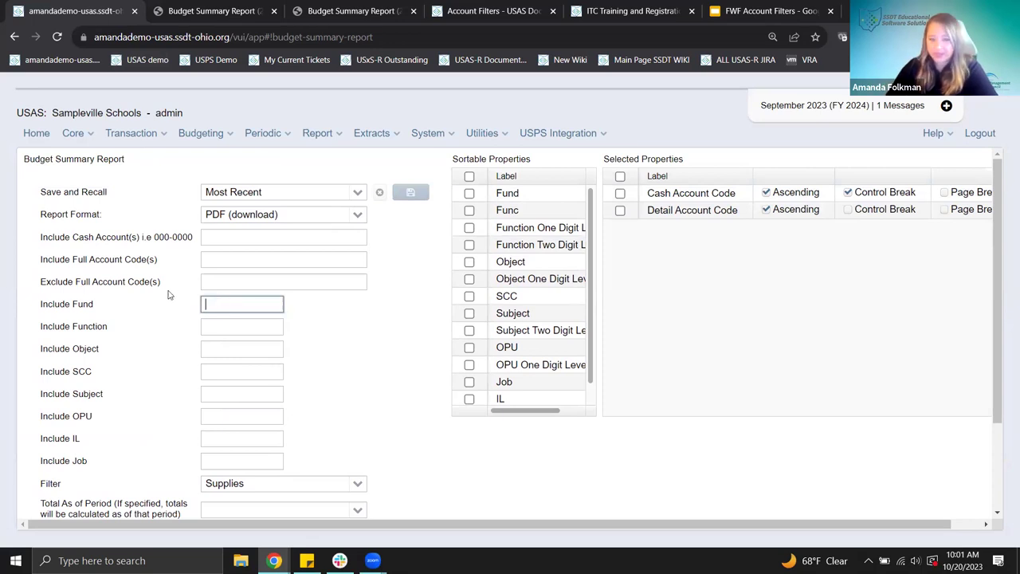
pyautogui.write('006')
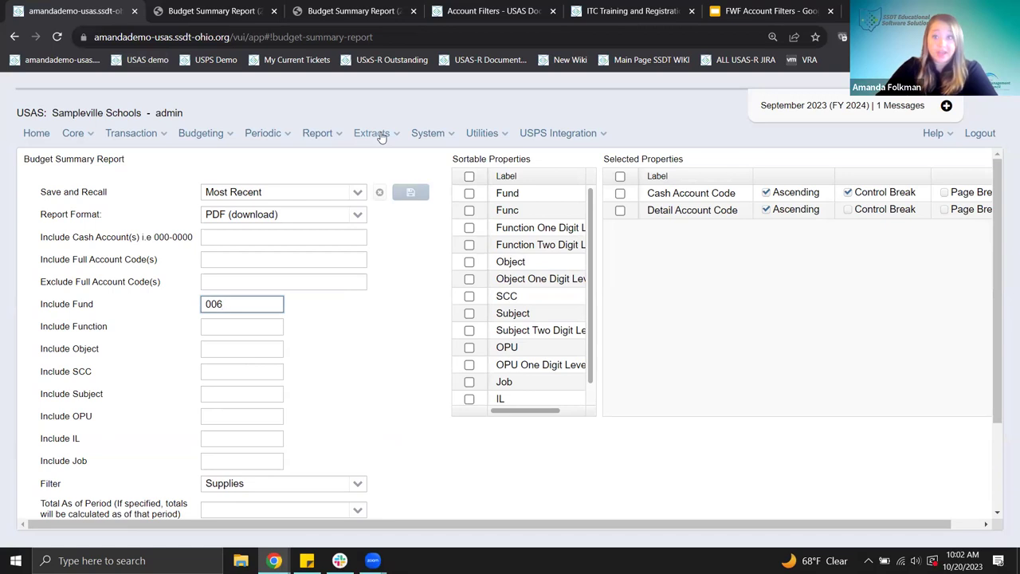
pyautogui.click(487, 136)
pyautogui.click(482, 159)
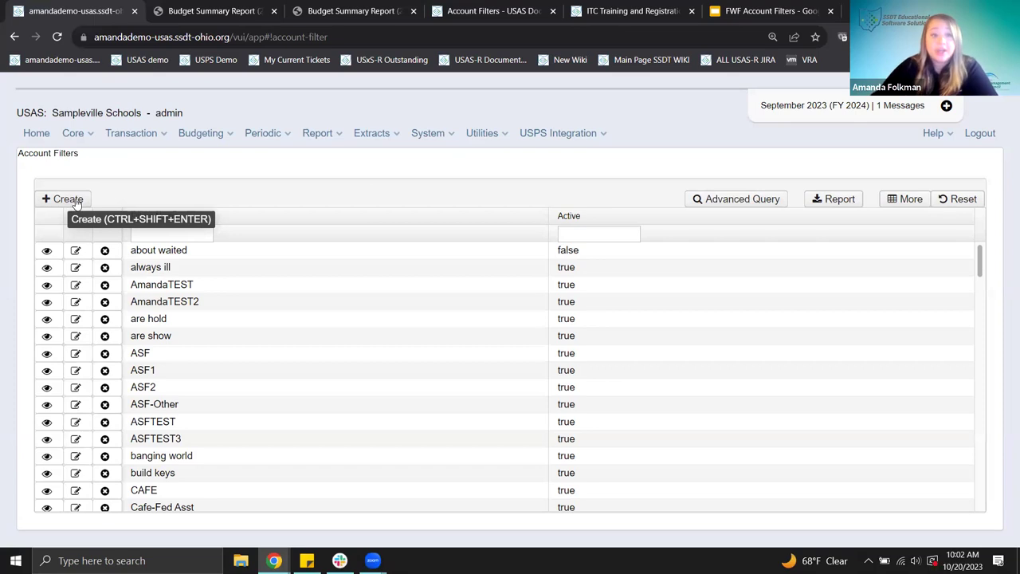
pyautogui.click(65, 199)
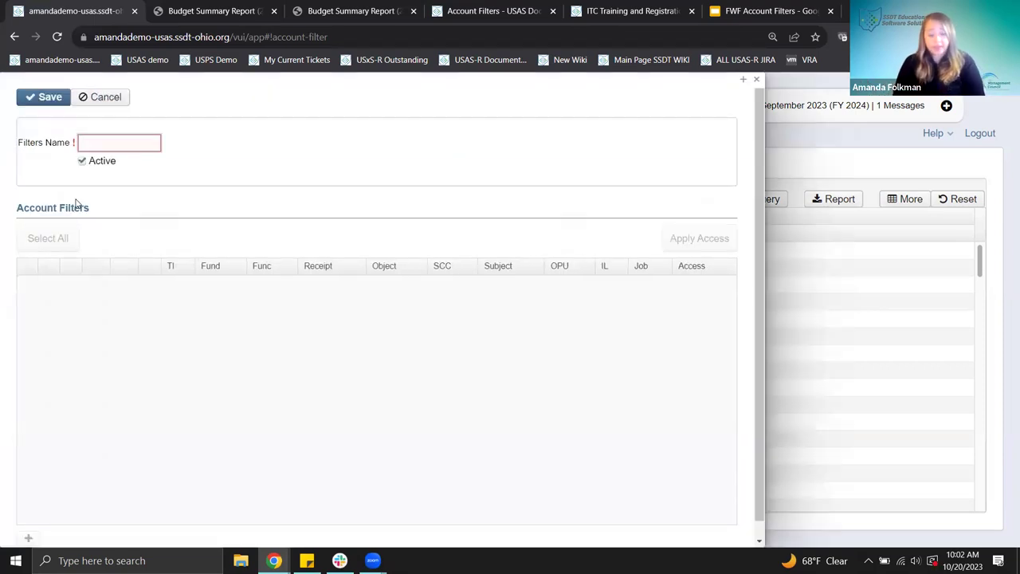
pyautogui.write('test')
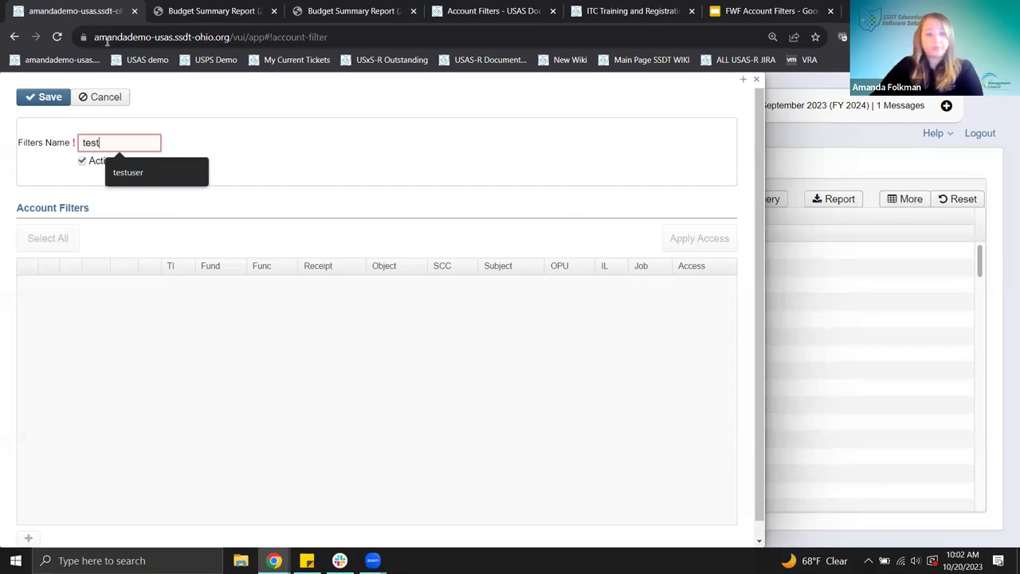
pyautogui.click(28, 522)
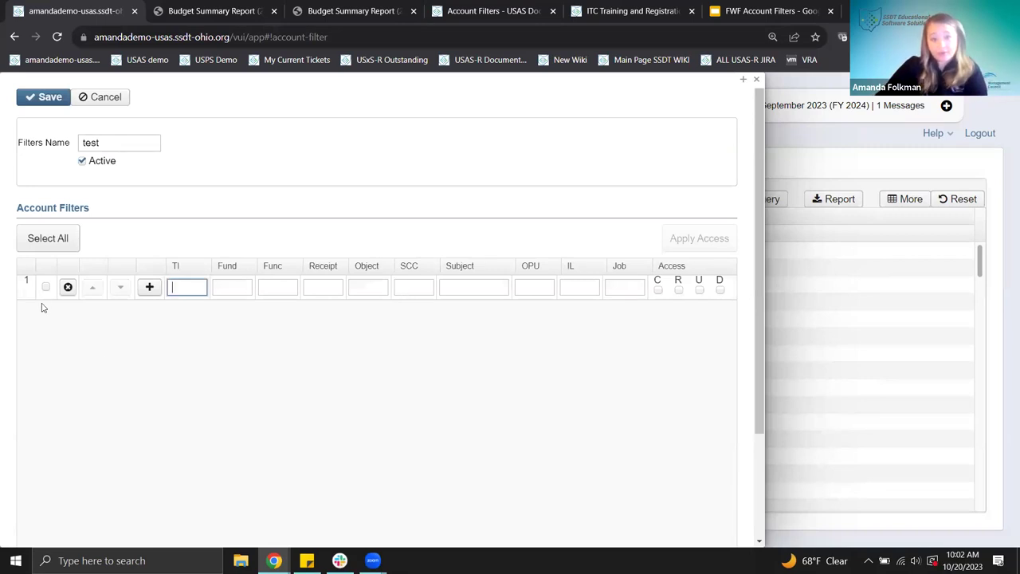
pyautogui.click(151, 288)
pyautogui.click(149, 311)
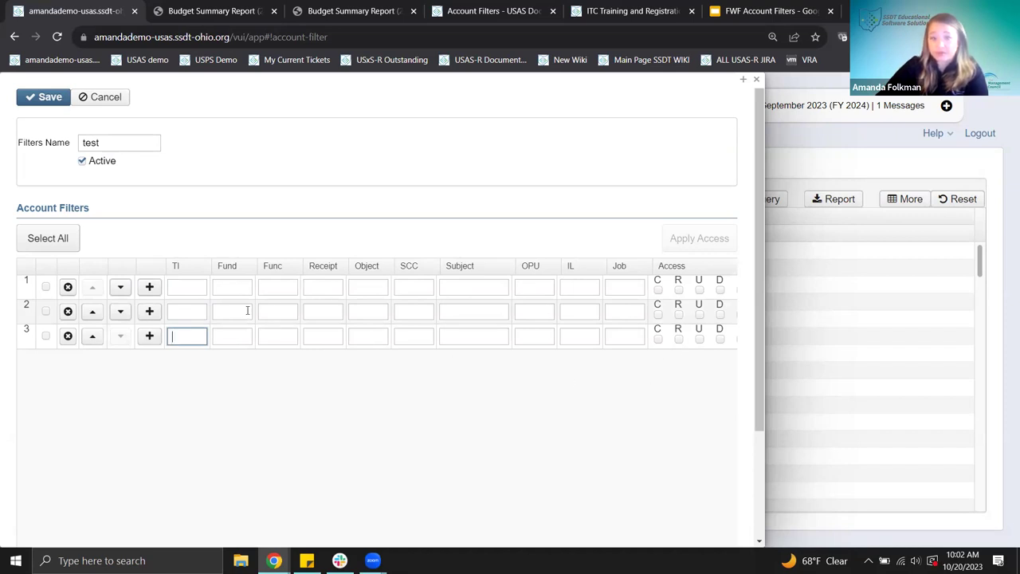
pyautogui.click(173, 289)
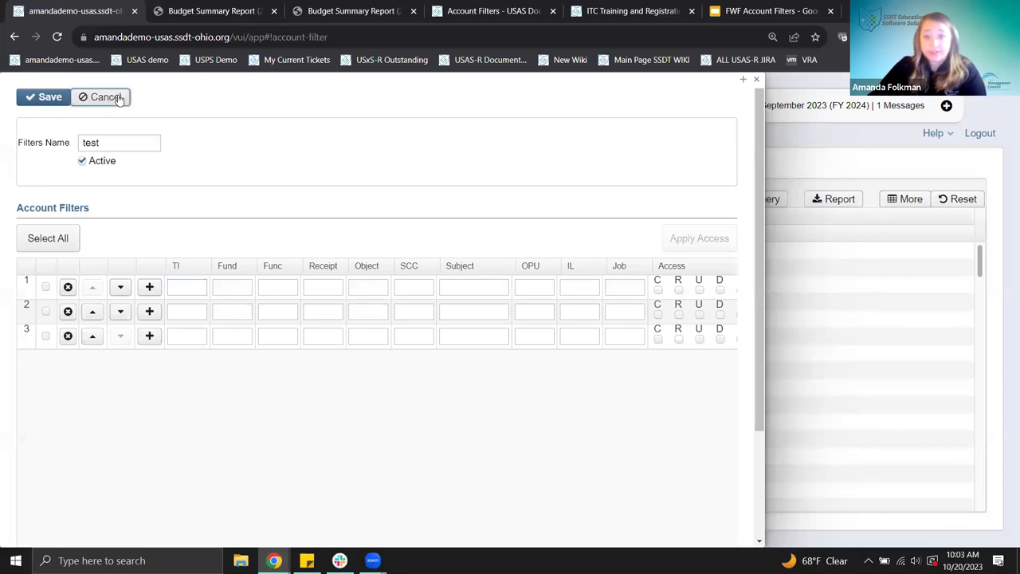
pyautogui.click(755, 80)
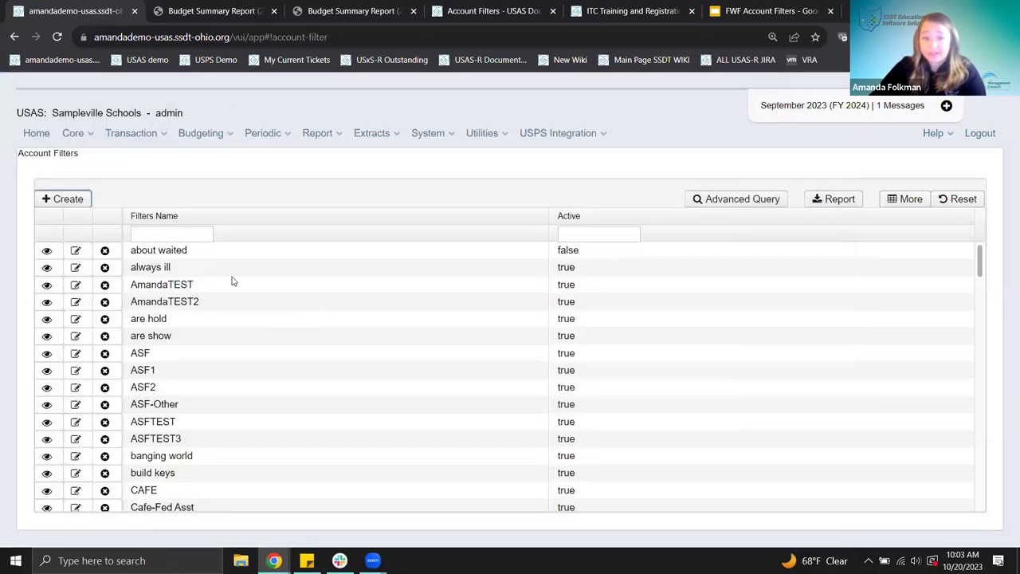
# Open the Account Activity Report for fund 001 and list its saved account filters
pyautogui.click(321, 141)
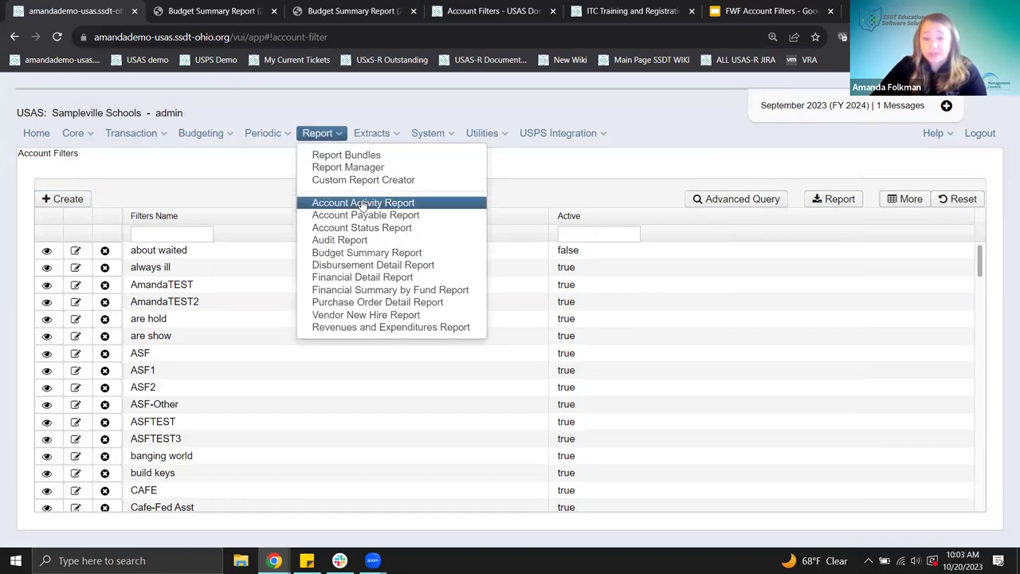
pyautogui.click(360, 203)
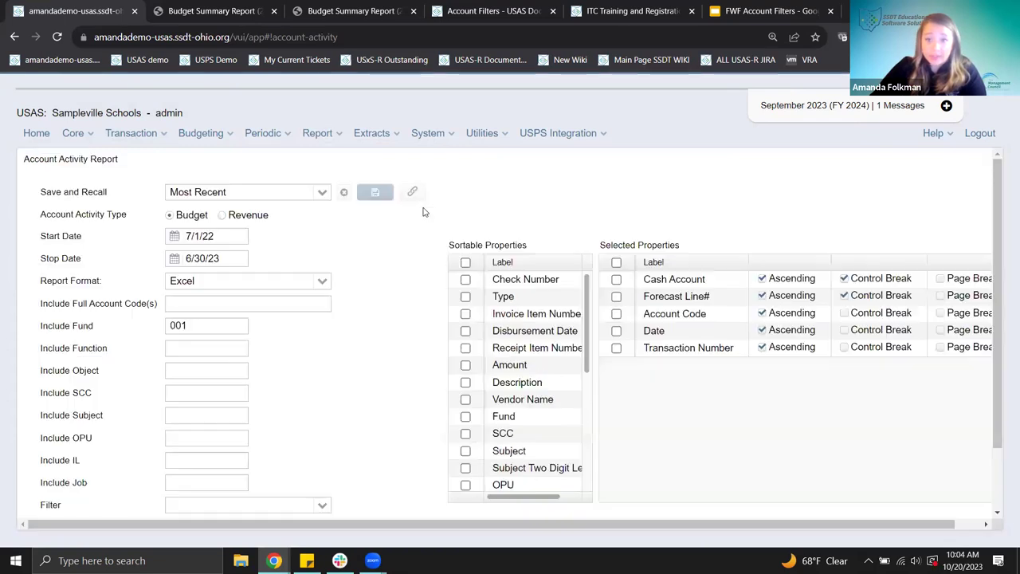
pyautogui.scroll(-1, 337, 253)
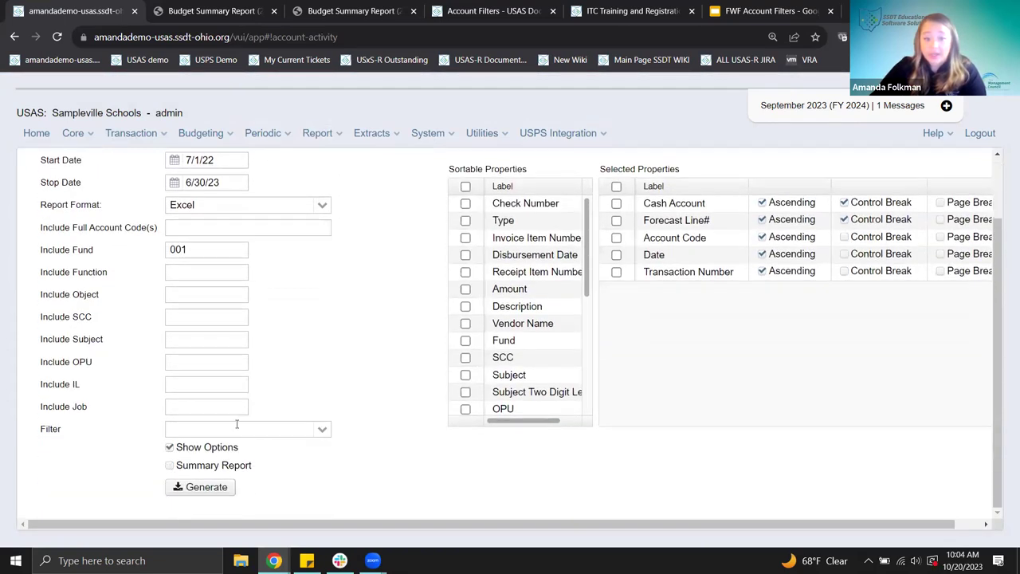
pyautogui.click(324, 429)
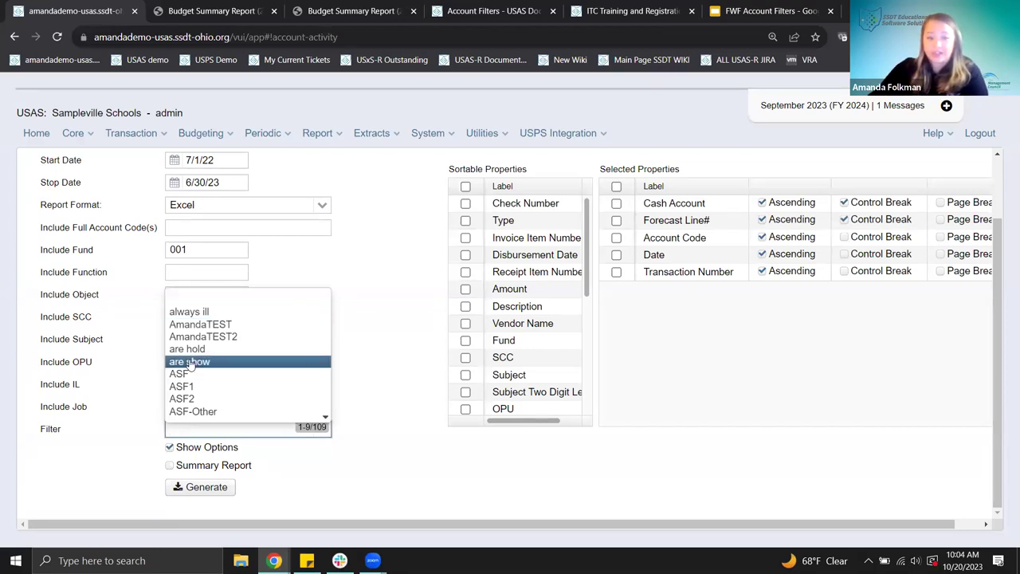
# Apply AmandaTEST2 to Account Activity, show Account Filters, and close the duplicate Budget Summary tab
pyautogui.click(214, 337)
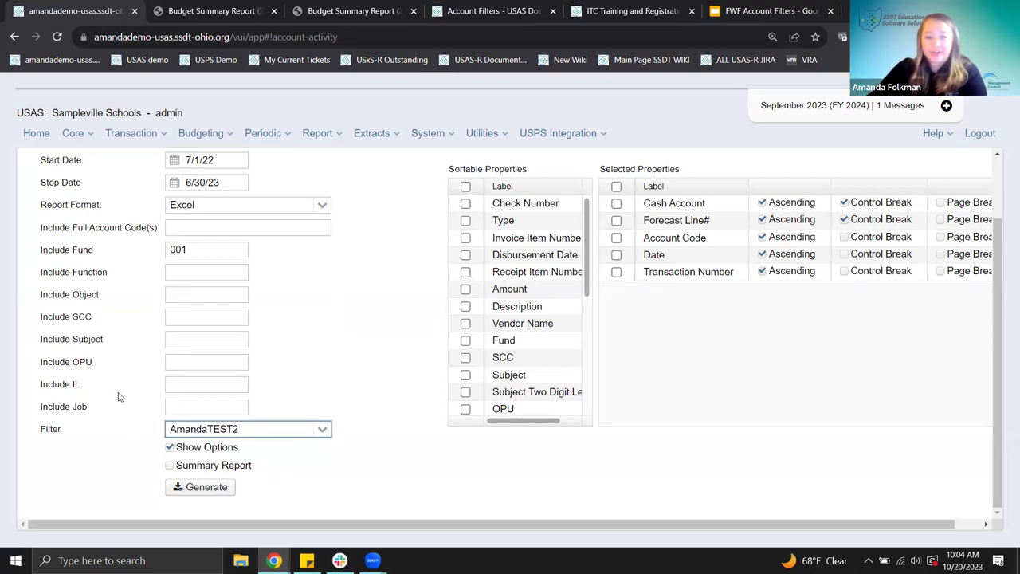
pyautogui.click(372, 352)
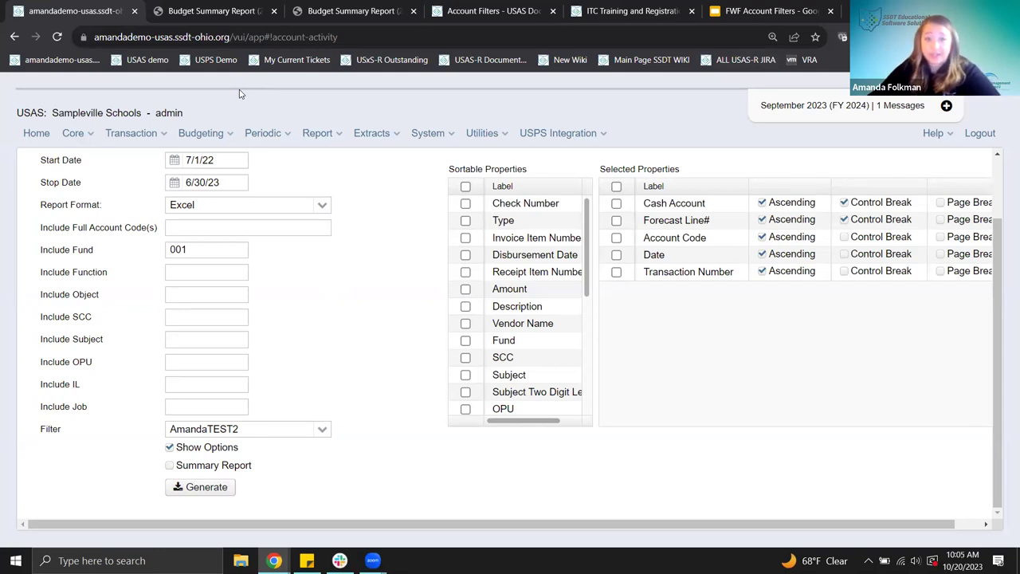
pyautogui.click(478, 134)
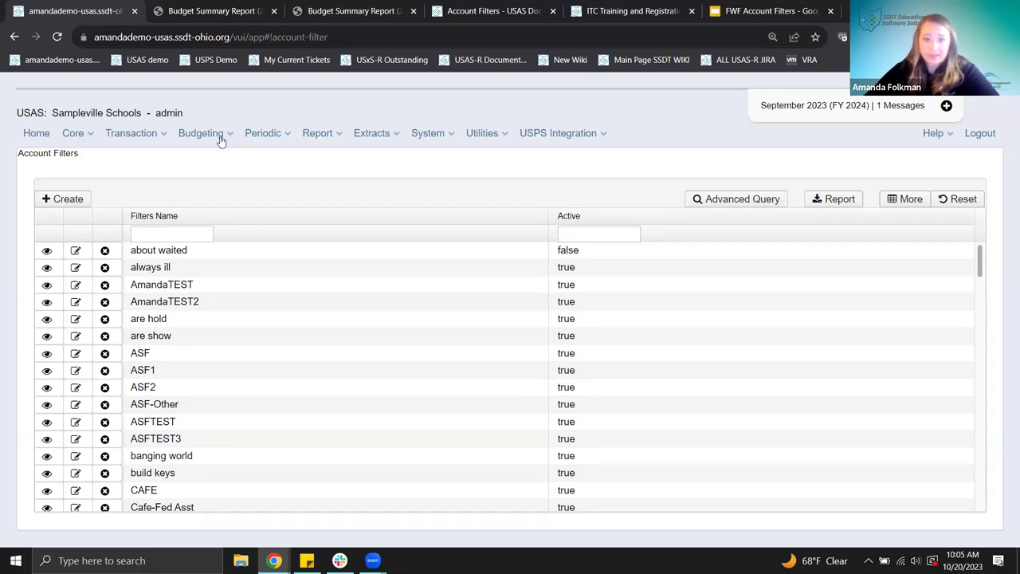
pyautogui.click(413, 11)
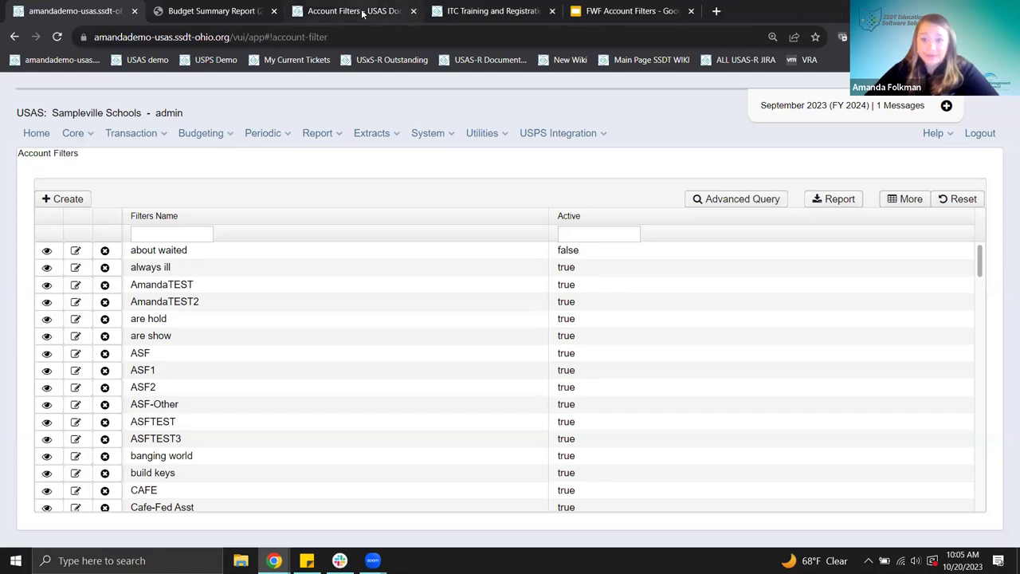